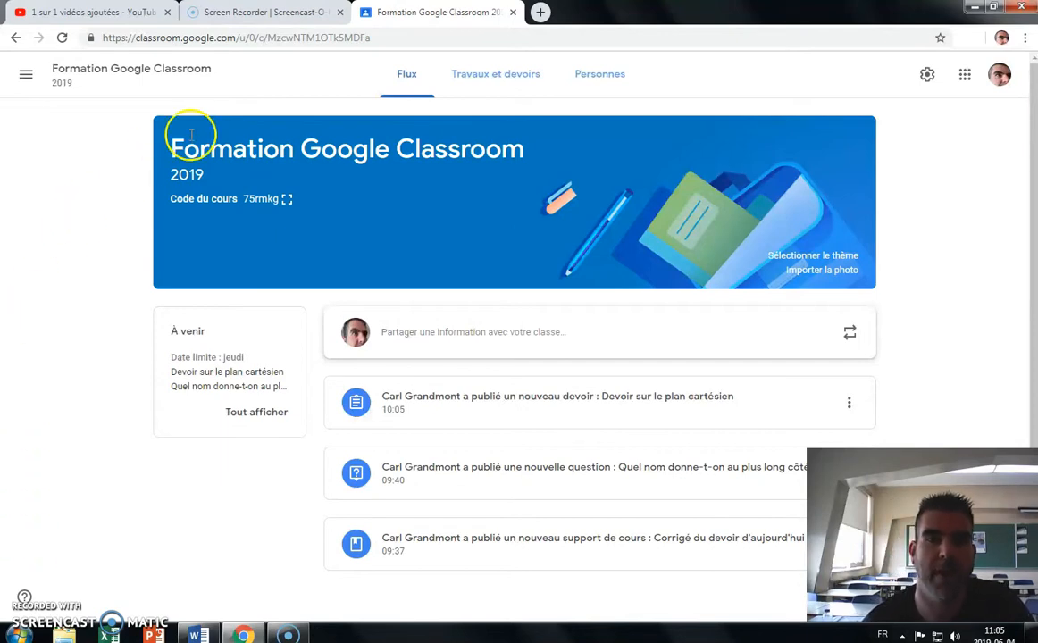
# - Create a new quiz assignment (Questionnaire) in the course's classwork and title it "Mini-test du jour"
pyautogui.click(493, 77)
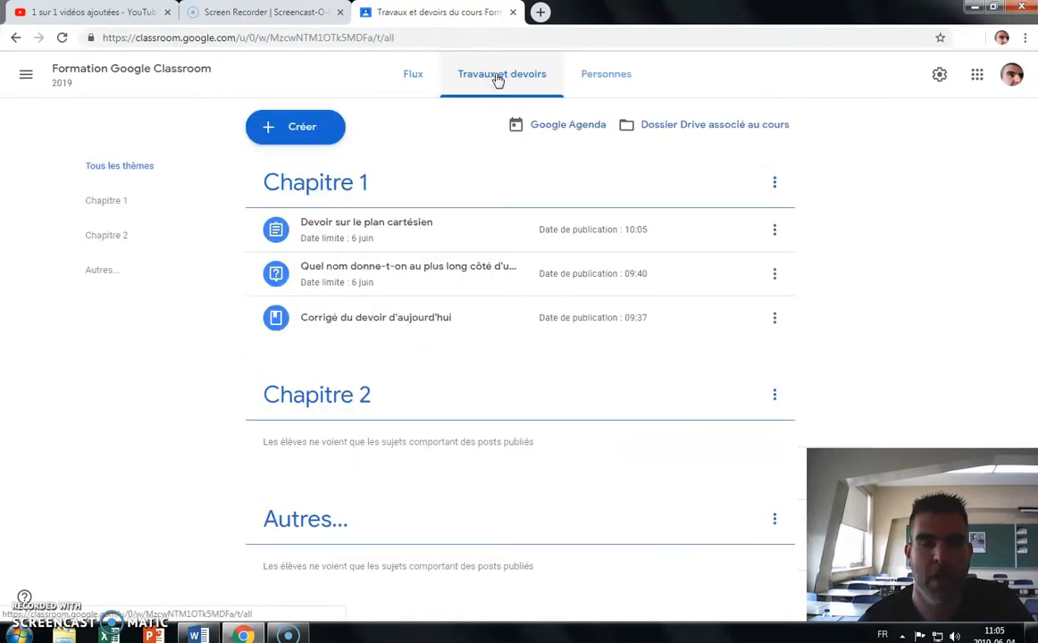
pyautogui.click(291, 127)
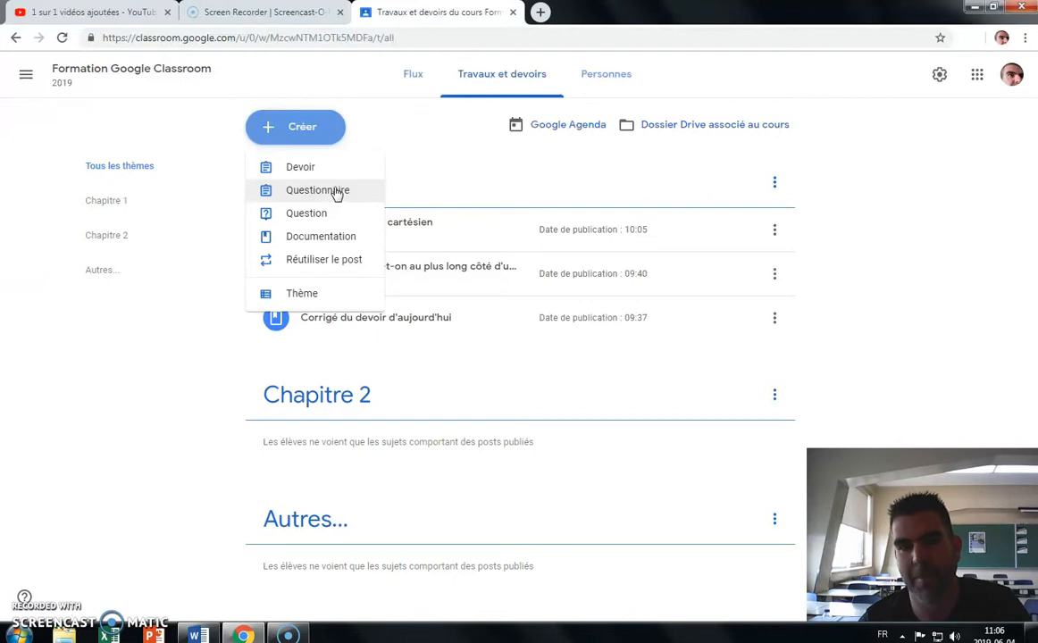
pyautogui.click(337, 194)
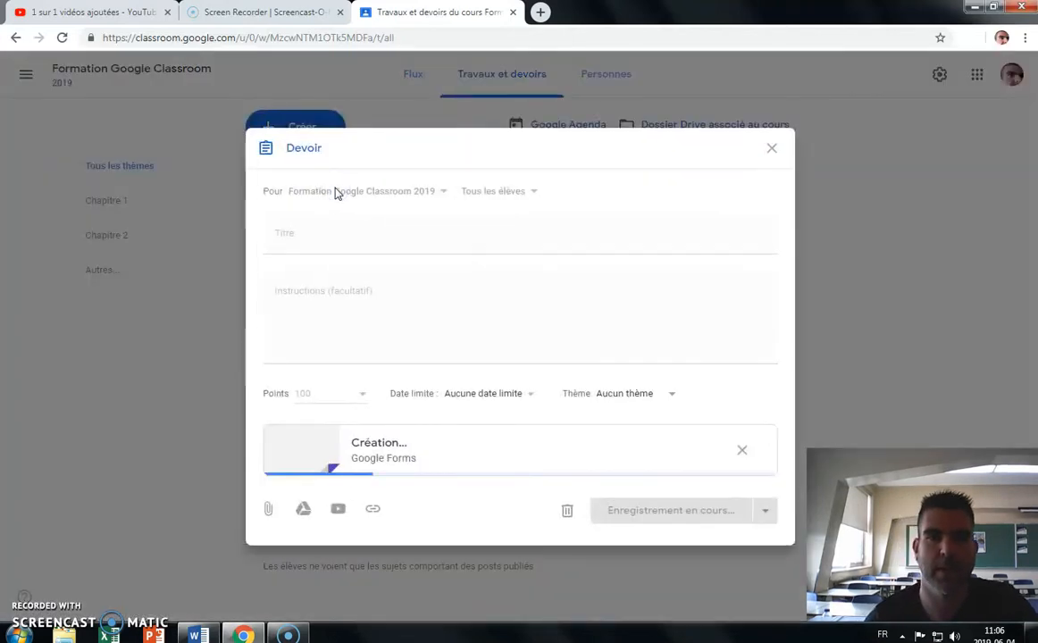
pyautogui.click(341, 193)
pyautogui.write('Mini-')
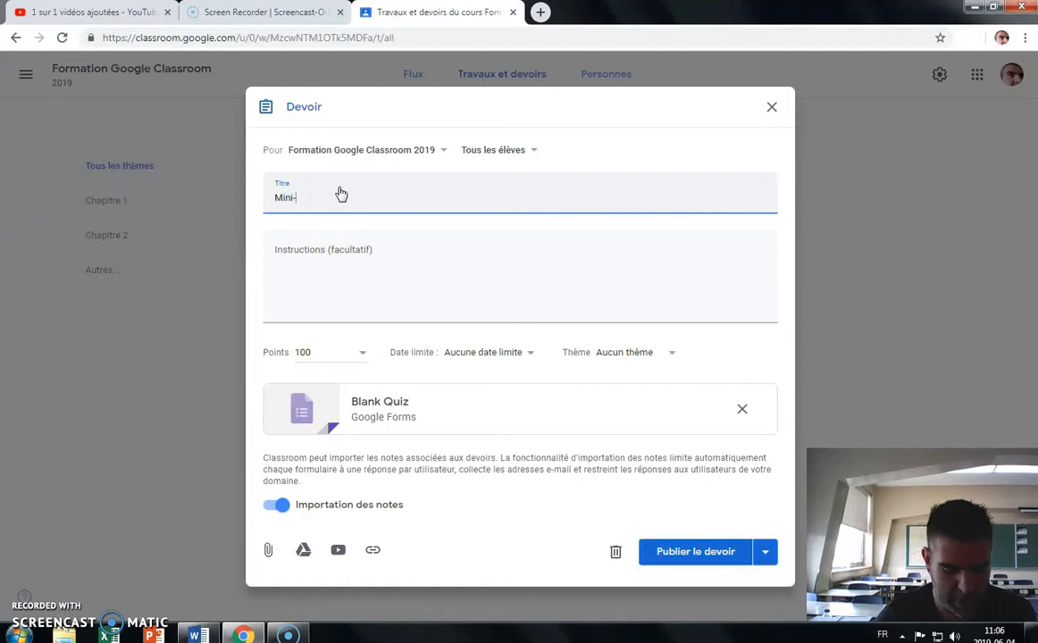
pyautogui.write('test')
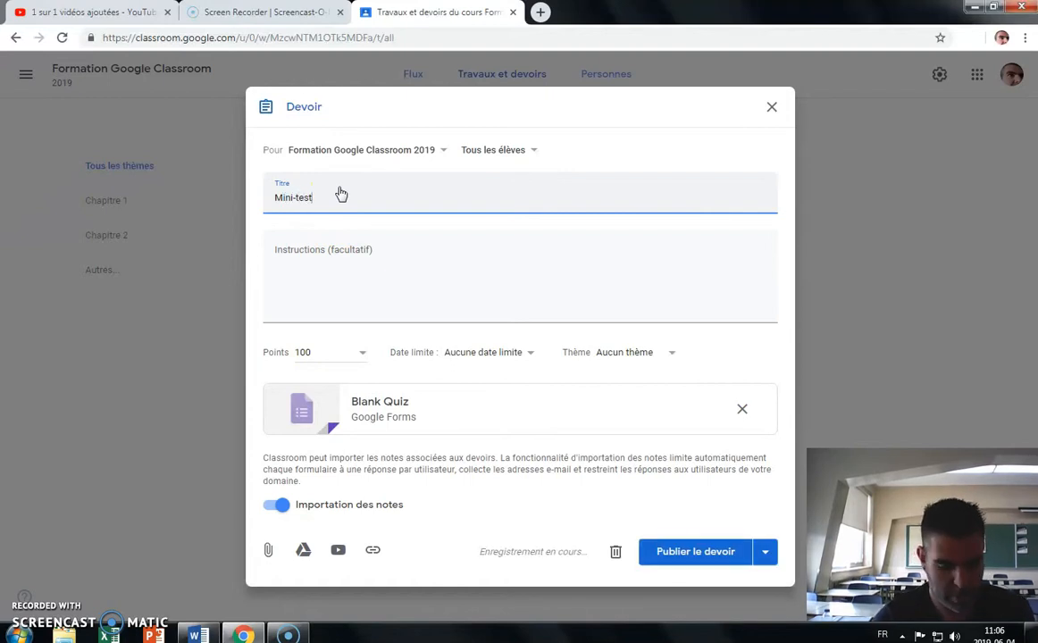
pyautogui.write(' du jour')
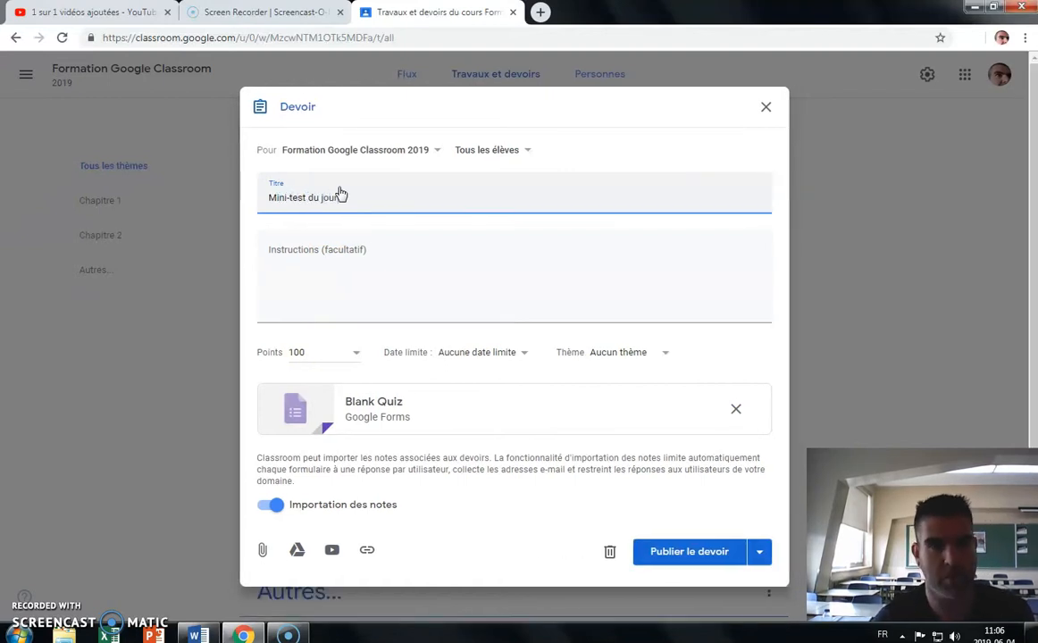
# - Leave the instructions empty and assign the quiz assignment to the theme "Chapitre 1"
pyautogui.click(340, 263)
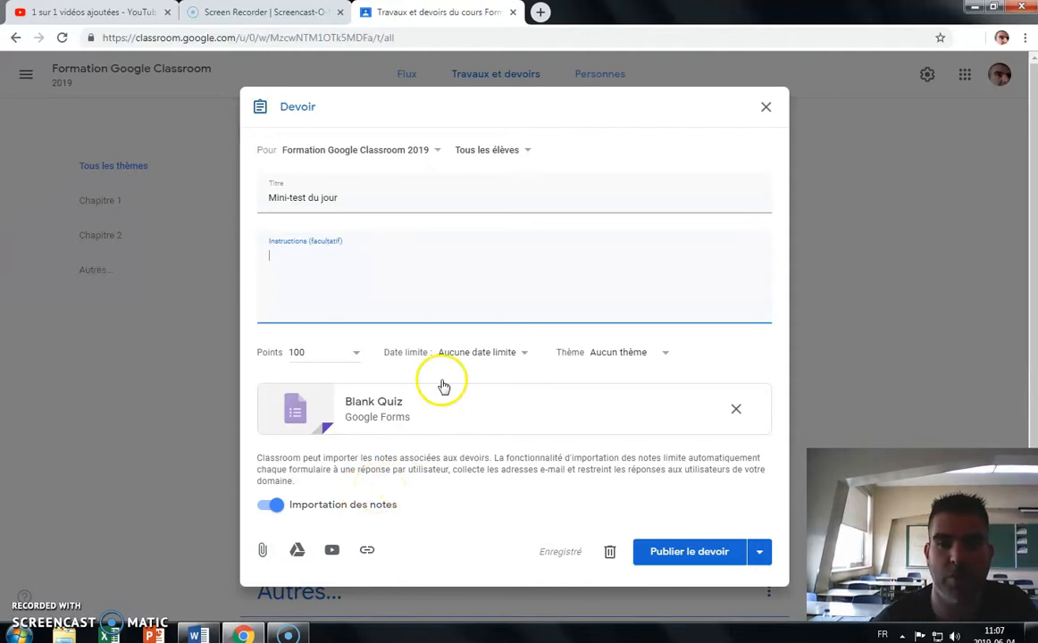
pyautogui.click(653, 359)
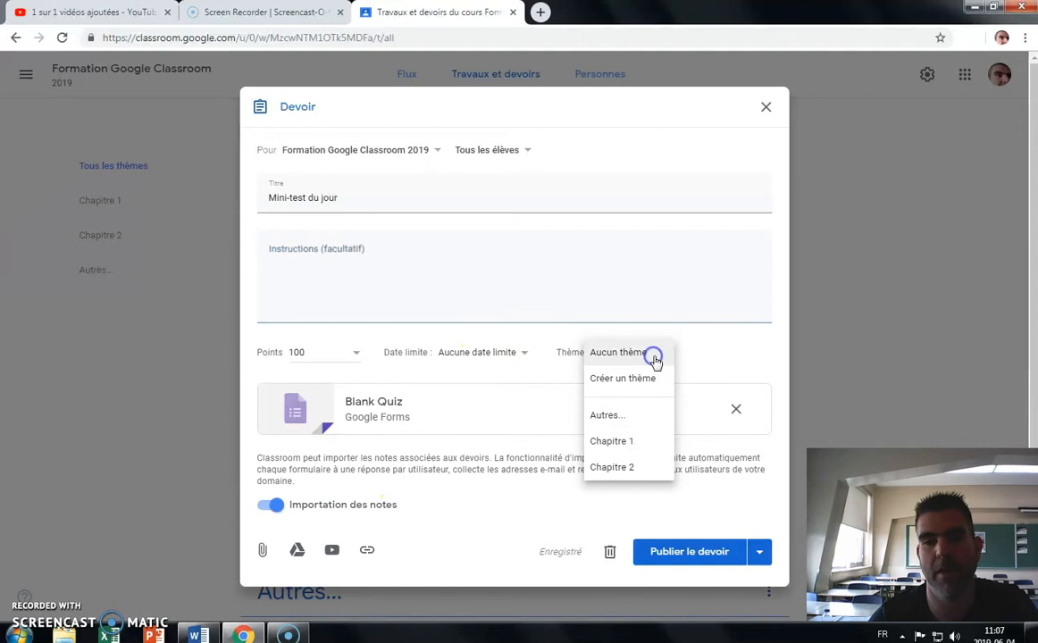
pyautogui.click(621, 441)
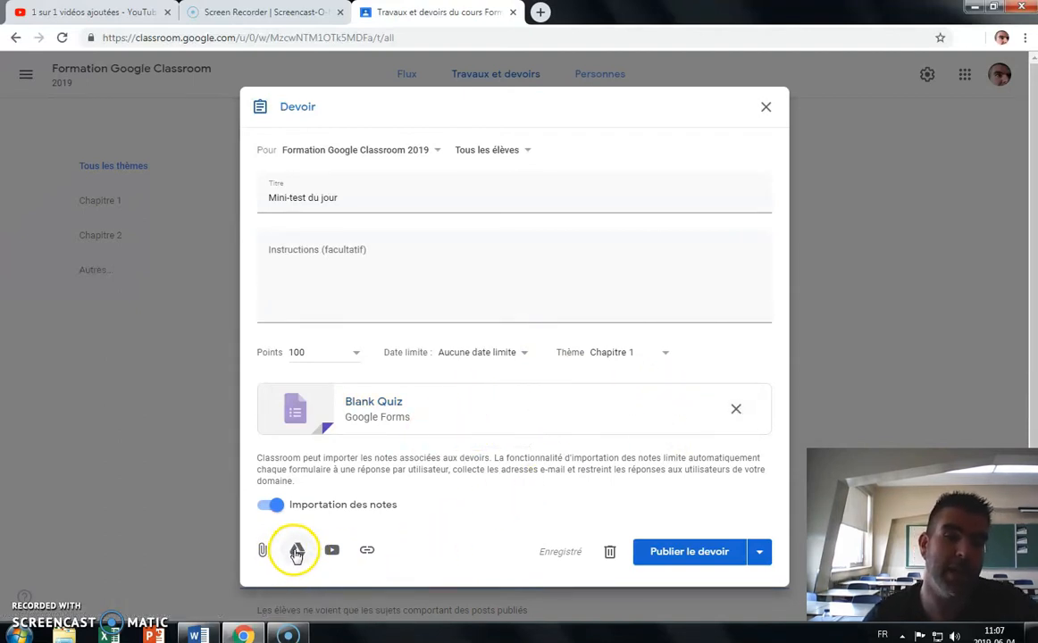
# - Open the attached Blank Quiz in Google Forms and rename the form file "Mini-test du jour"
pyautogui.click(379, 404)
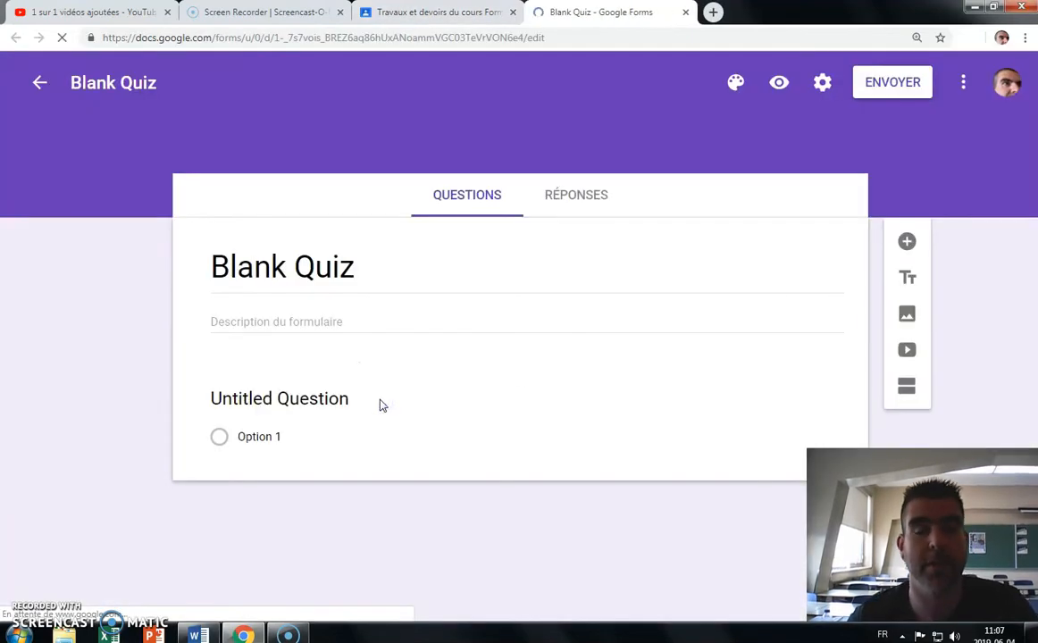
pyautogui.click(154, 81)
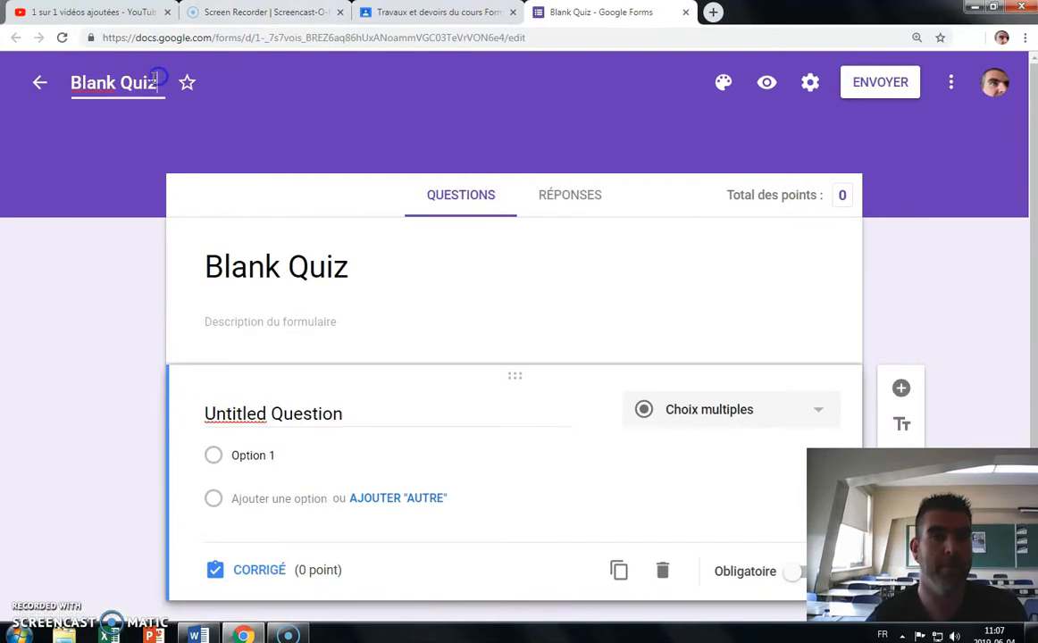
pyautogui.moveTo(154, 80); pyautogui.dragTo(52, 70)
pyautogui.write('Mini-test')
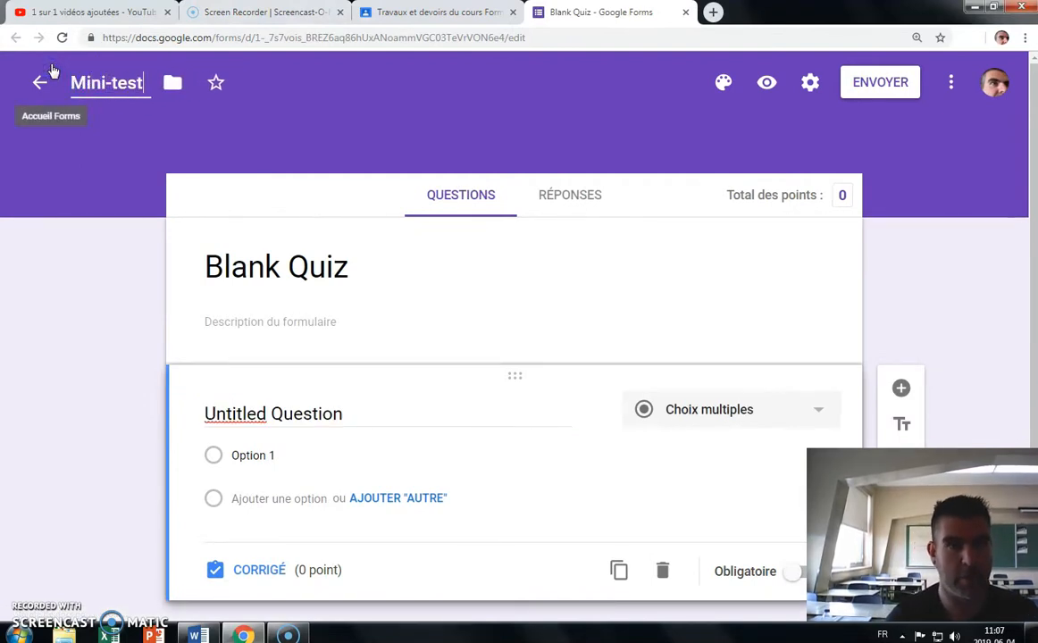
pyautogui.write(' du jour')
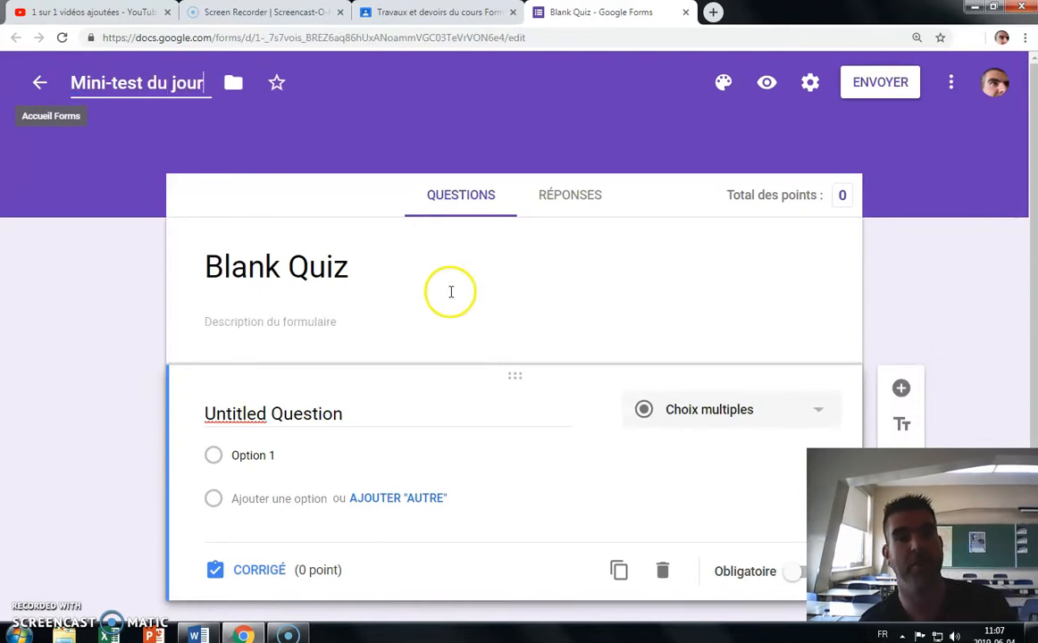
# - Replace the form's main heading with "Mini-test du jour"
pyautogui.tripleClick(376, 259)
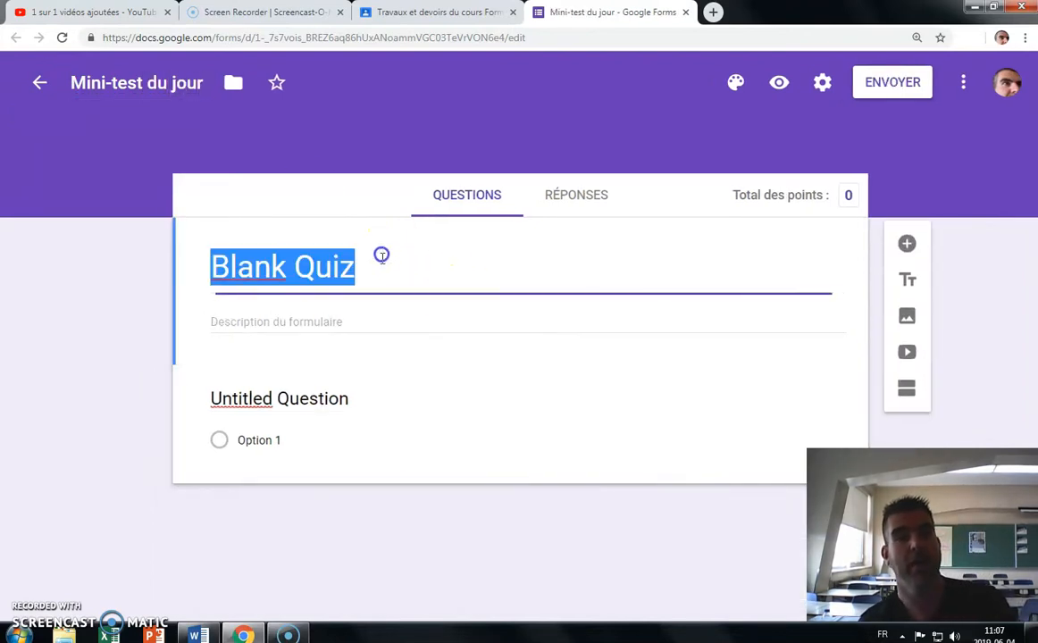
pyautogui.write('M')
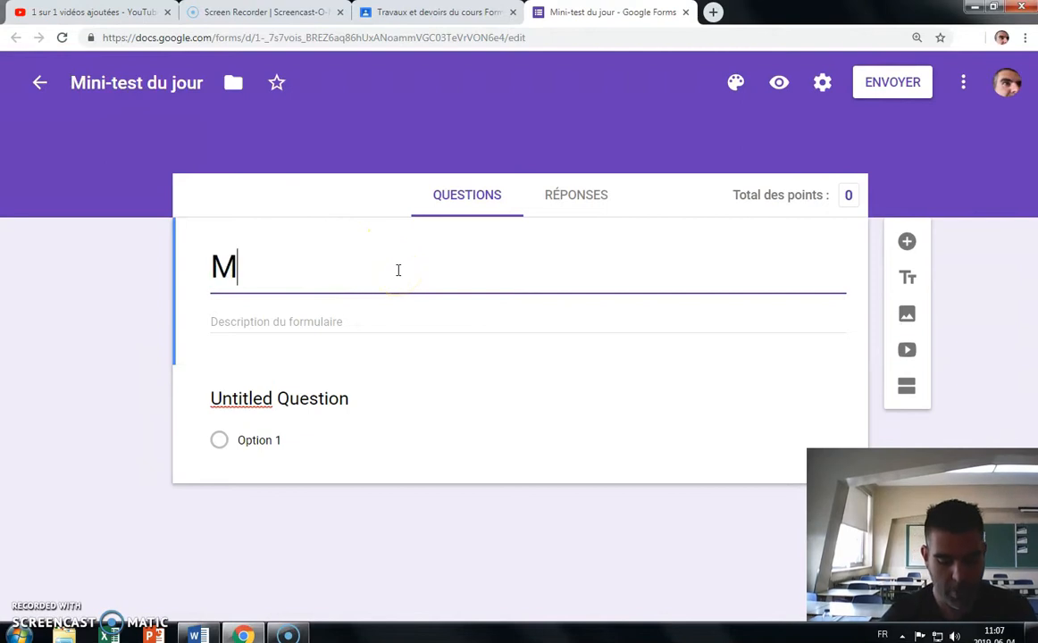
pyautogui.write('ini-test')
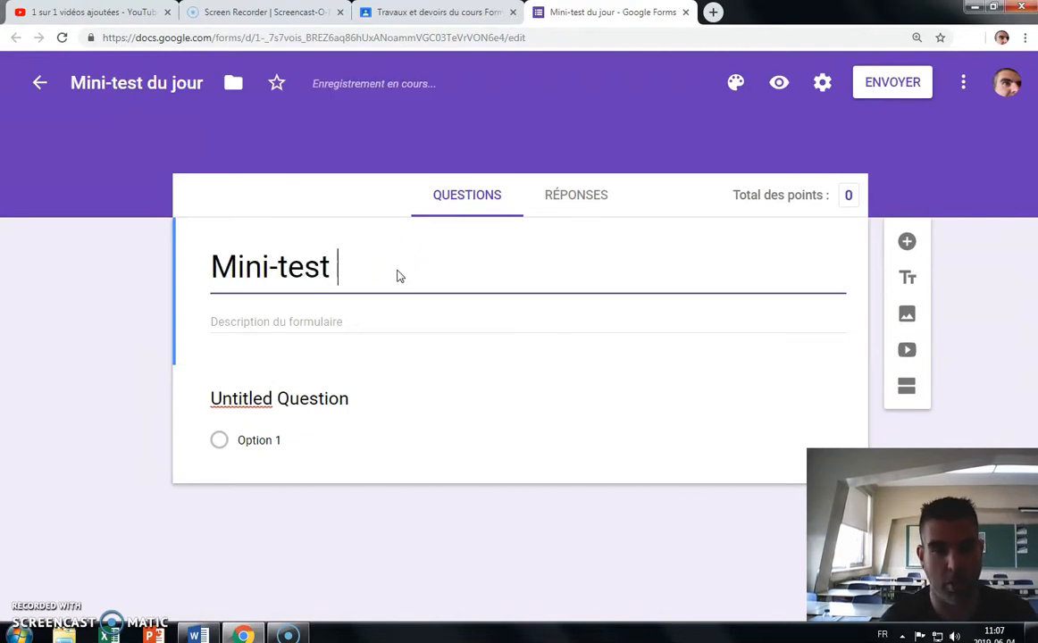
pyautogui.write(' du jour')
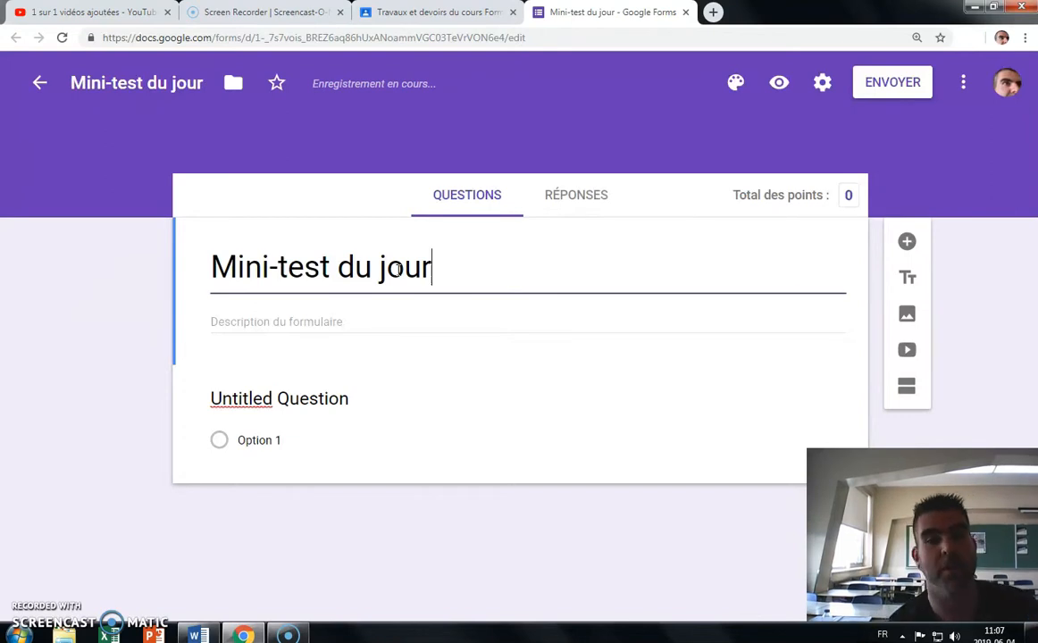
# - Replace the untitled first question's text with "Quelle couleur...."
pyautogui.click(307, 400)
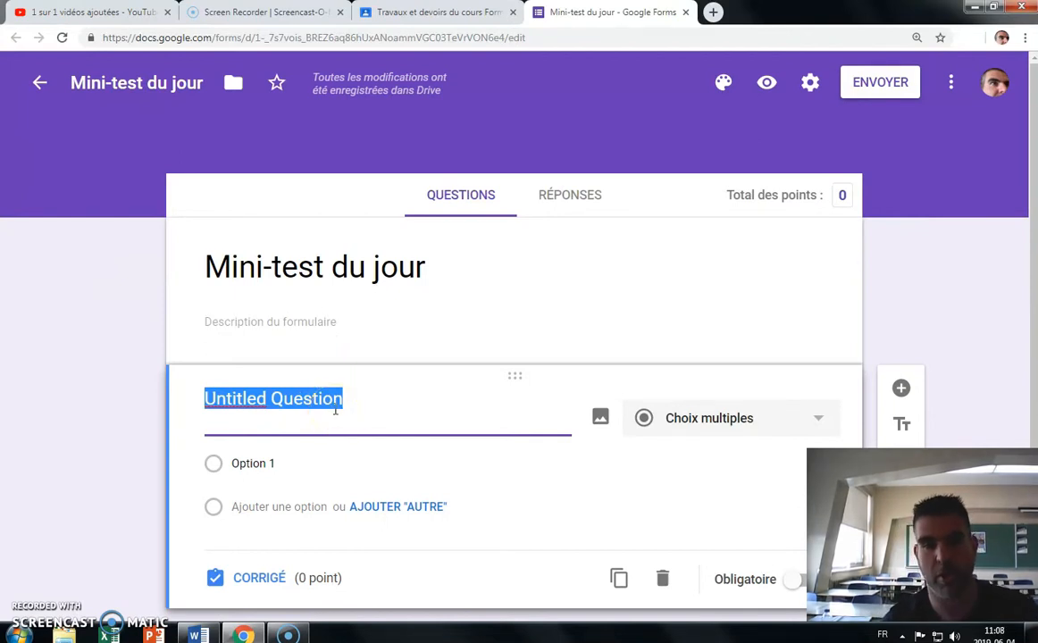
pyautogui.write('Quelle')
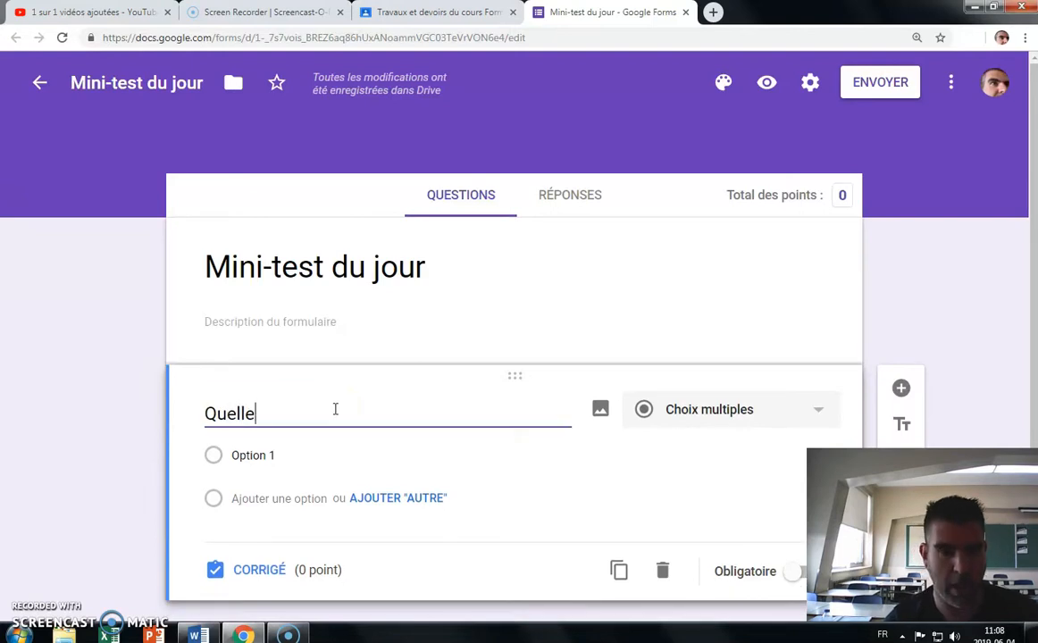
pyautogui.write(' couleur....')
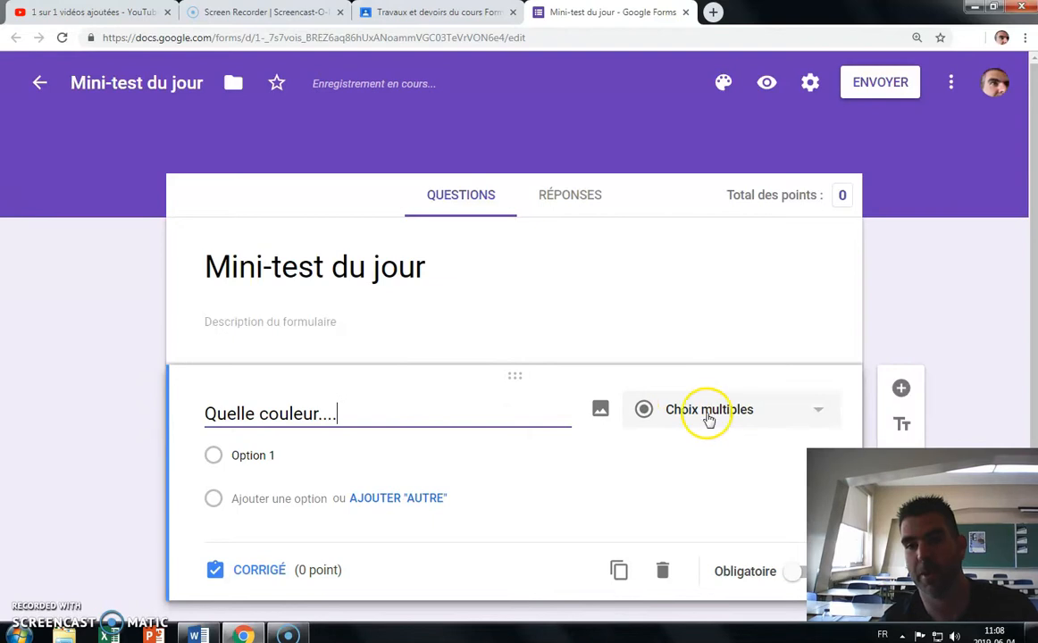
# - Enter the four answer choices Blanc, Rouge, Noir and Bleu for the "Quelle couleur...." question
pyautogui.click(254, 454)
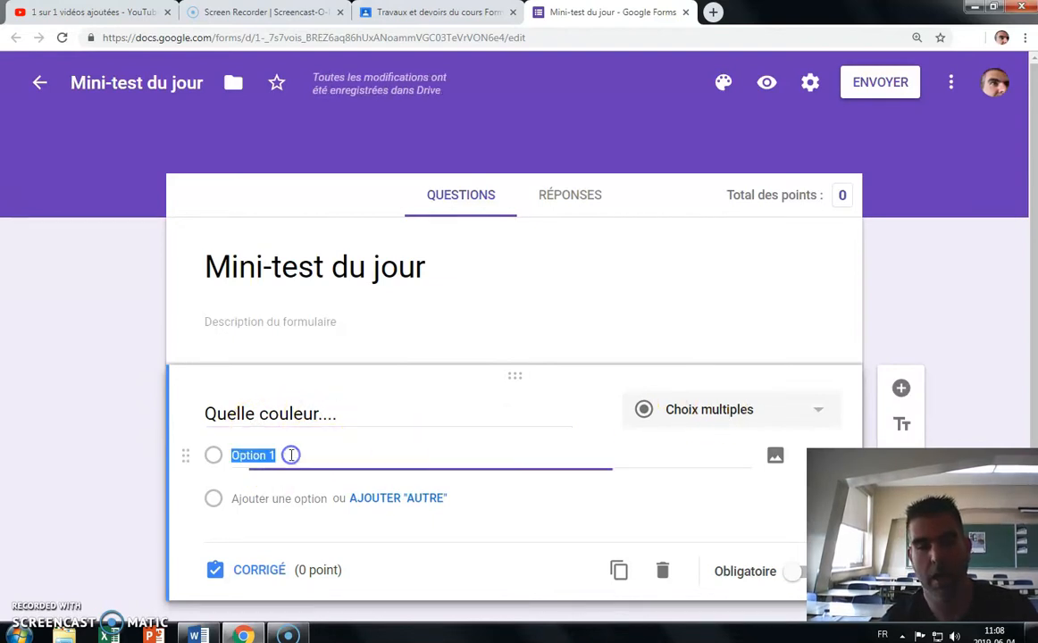
pyautogui.write('Blan')
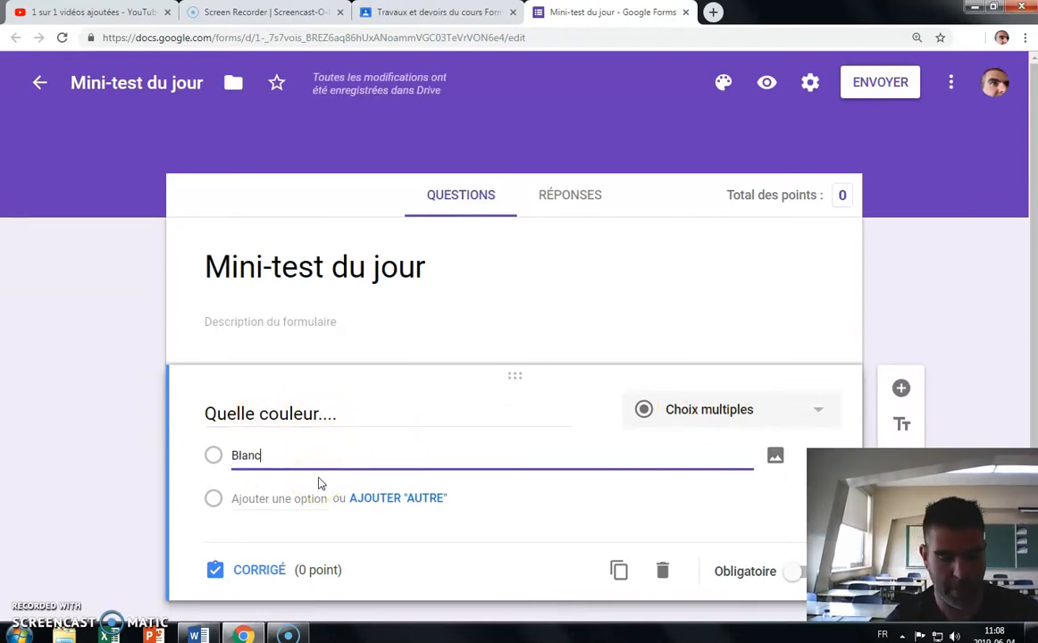
pyautogui.write('c')
pyautogui.click(309, 496)
pyautogui.write('Rouge')
pyautogui.click(261, 540)
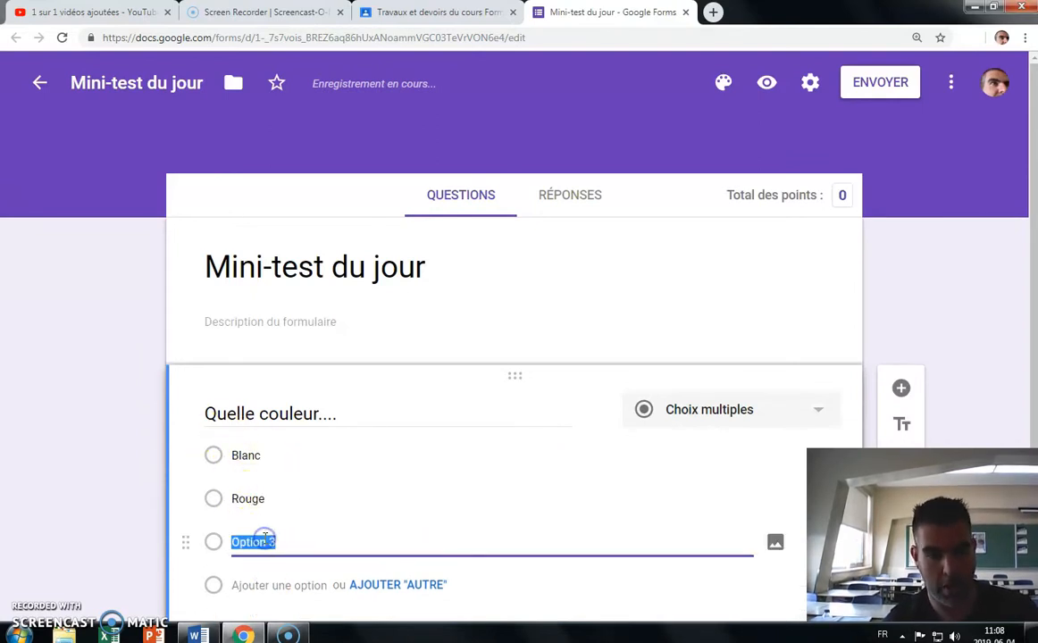
pyautogui.write('Noir')
pyautogui.click(252, 585)
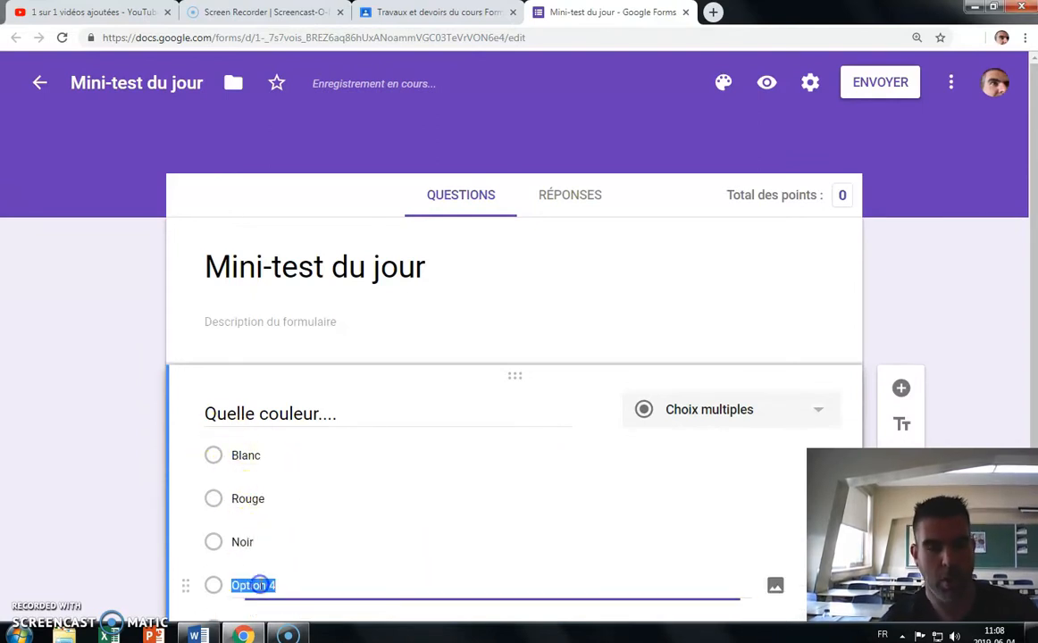
pyautogui.write('Bleu')
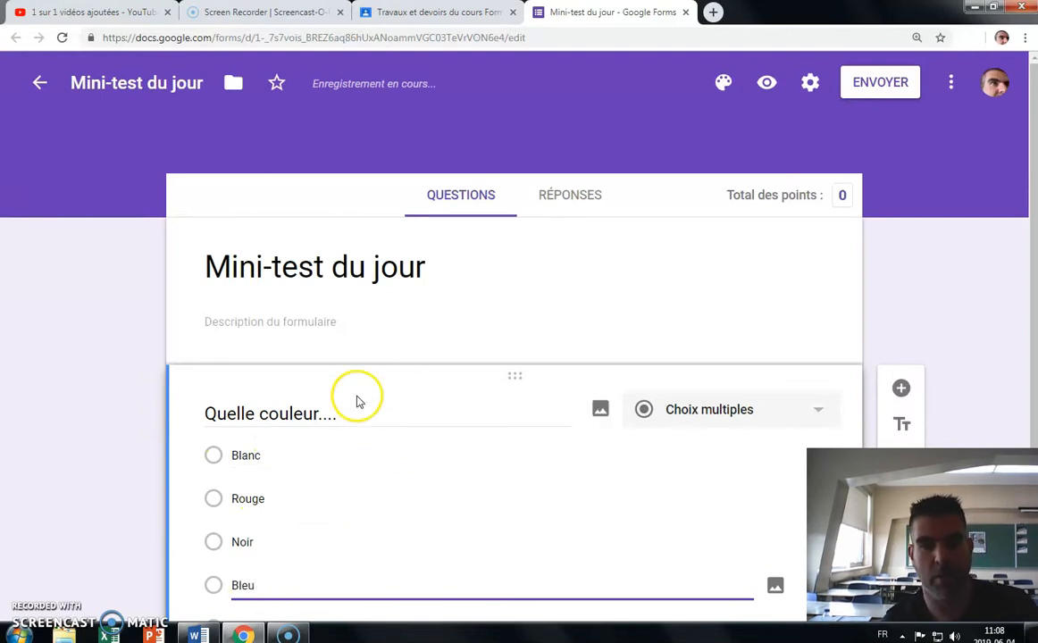
# - Add a second question of type Réponse courte with the text "Quel prénom..."
pyautogui.scroll(-2, 465, 393)
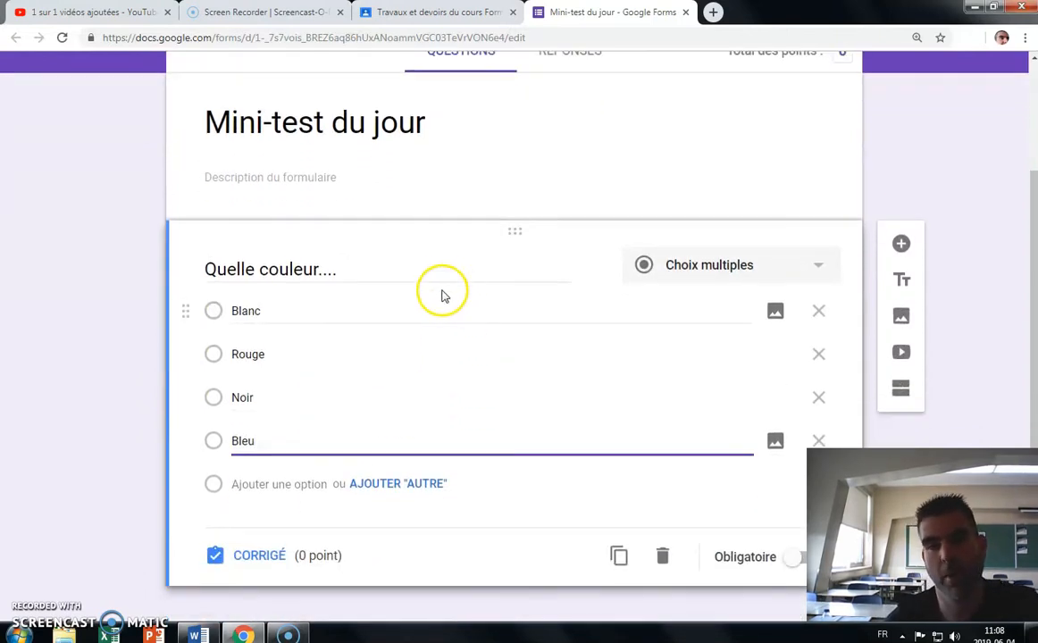
pyautogui.scroll(2, 443, 322)
pyautogui.scroll(-2, 429, 344)
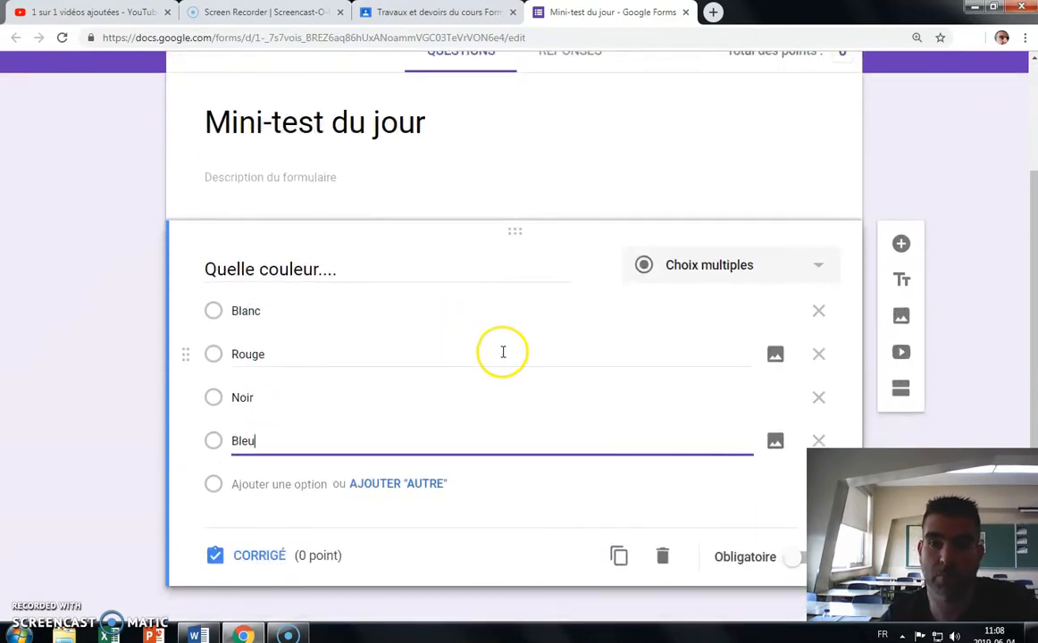
pyautogui.click(902, 244)
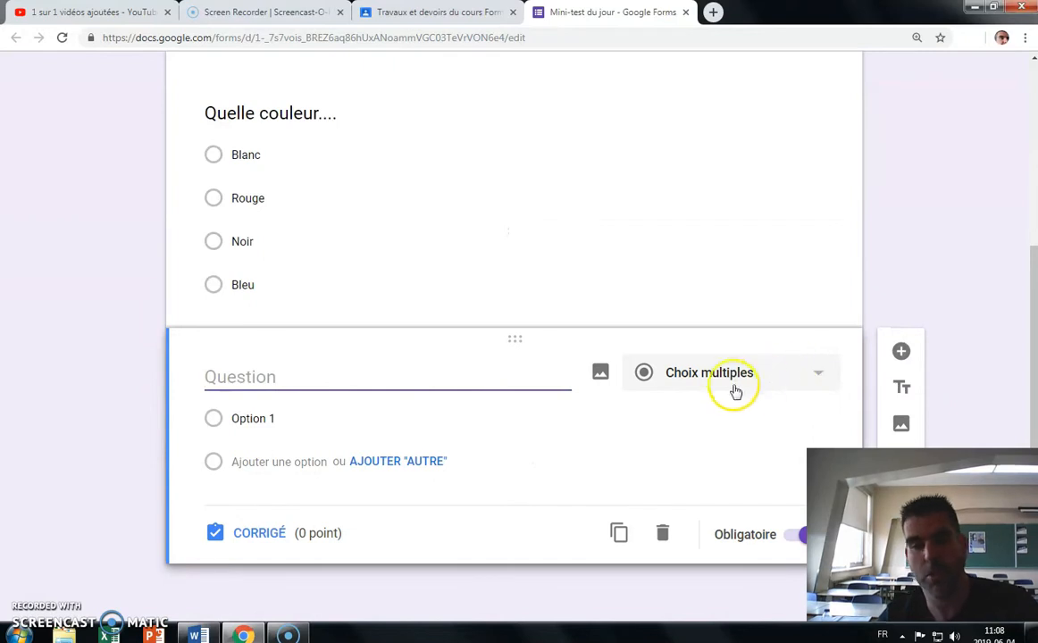
pyautogui.click(816, 379)
pyautogui.click(738, 147)
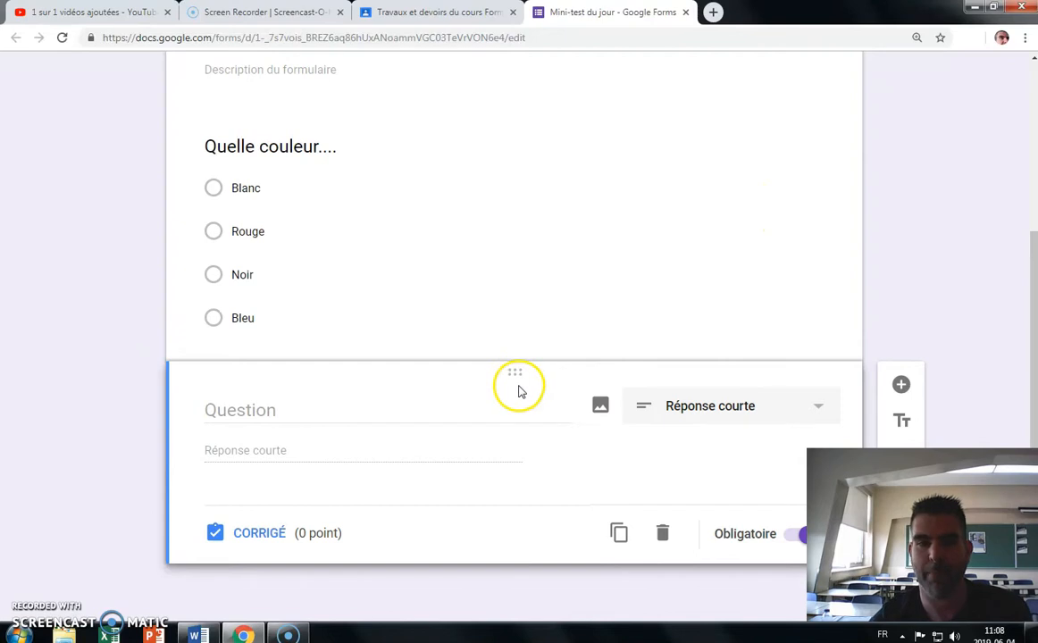
pyautogui.click(273, 410)
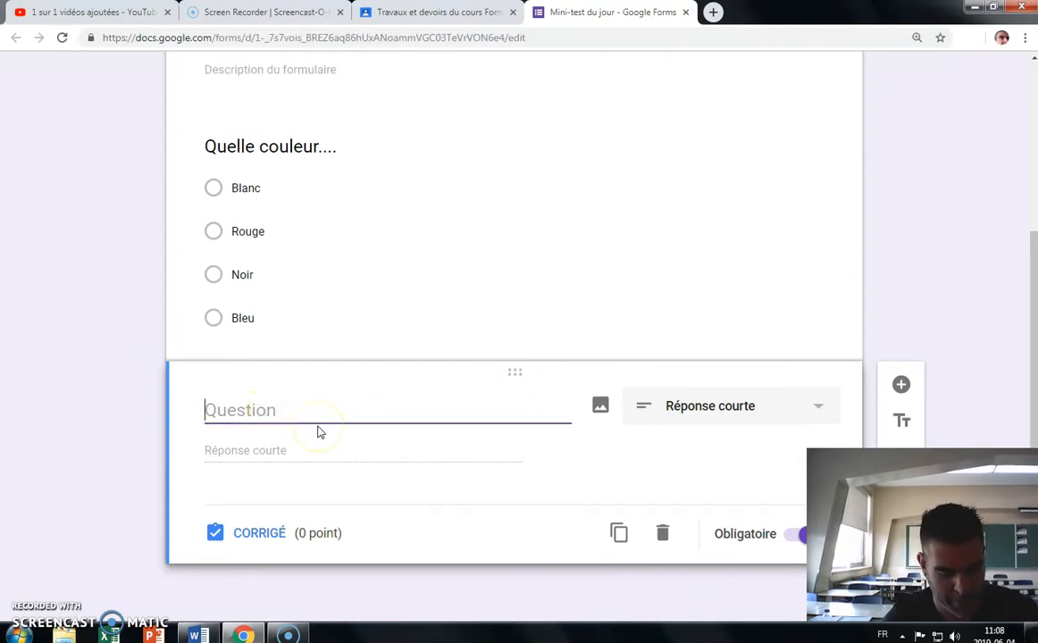
pyautogui.write('Quel prénom...')
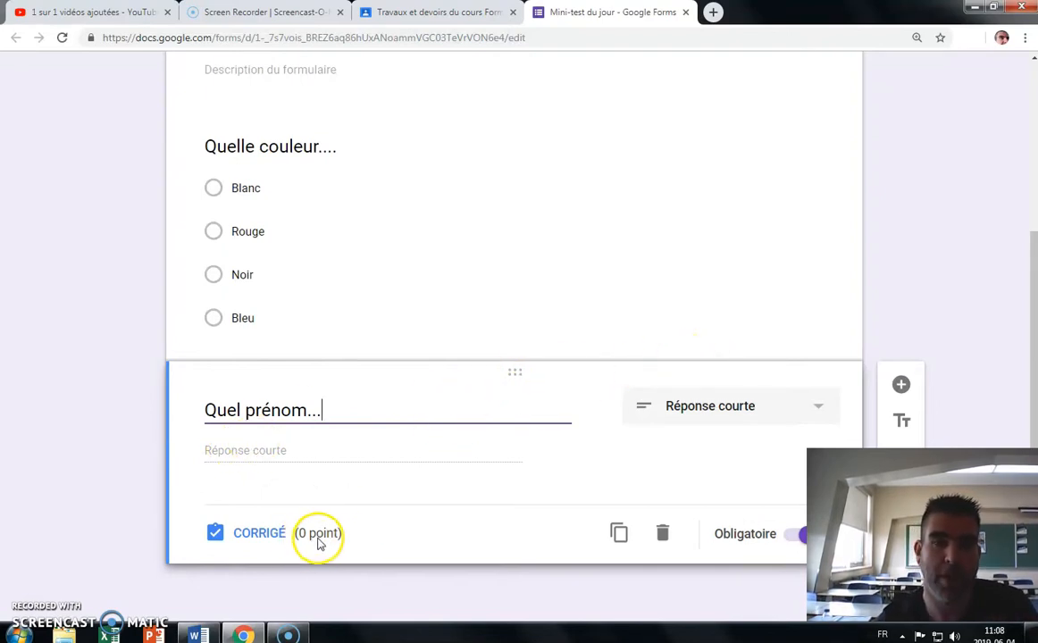
# - Open the answer key of the "Quelle couleur...." question and set its value to 2 points
pyautogui.scroll(3, 375, 447)
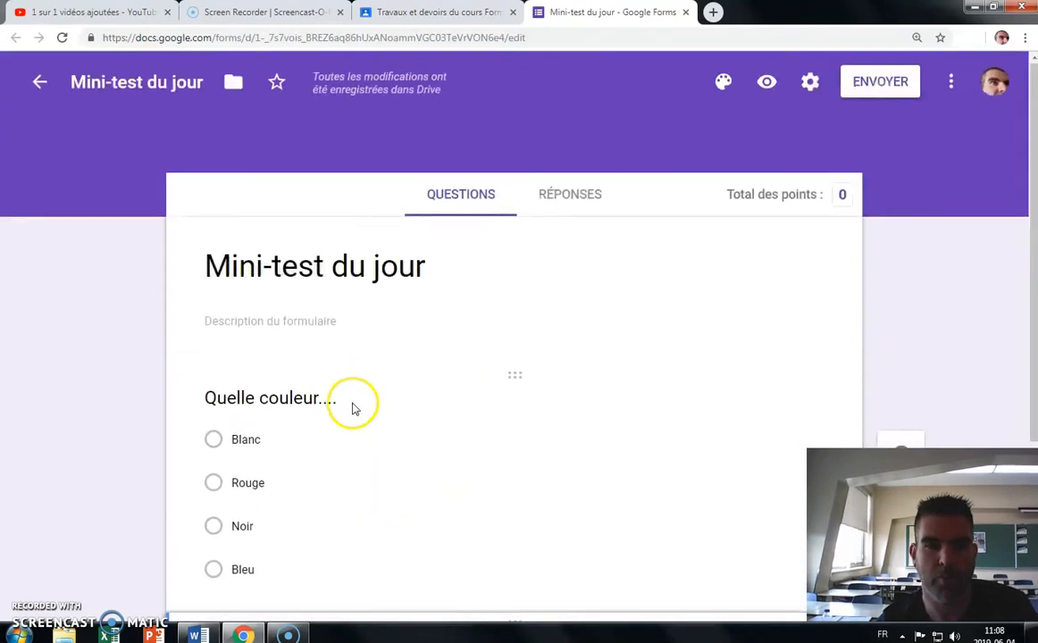
pyautogui.scroll(-2, 352, 398)
pyautogui.click(296, 380)
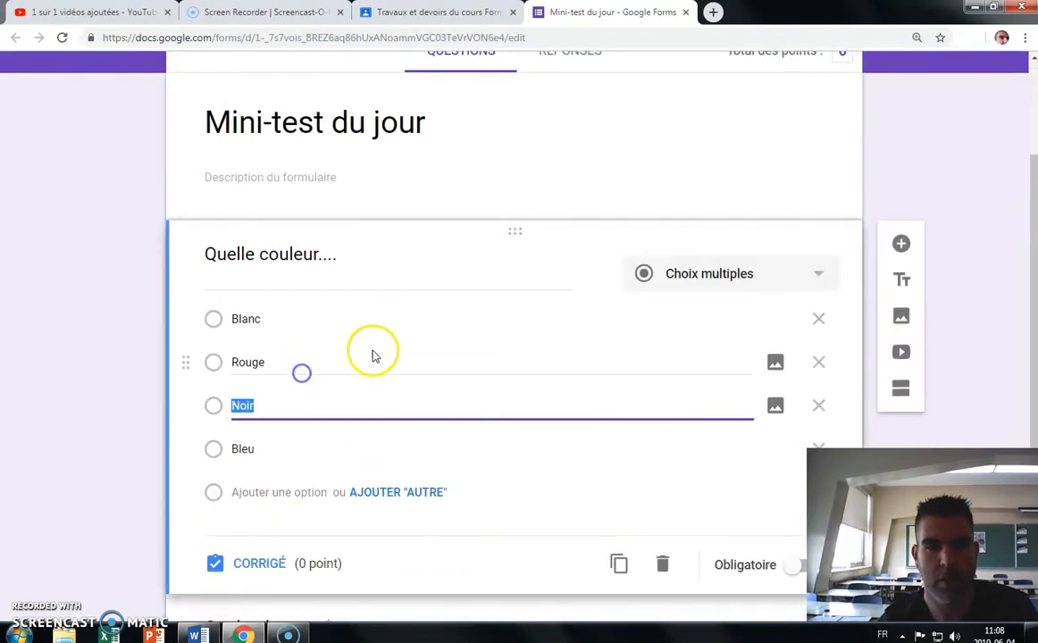
pyautogui.click(257, 565)
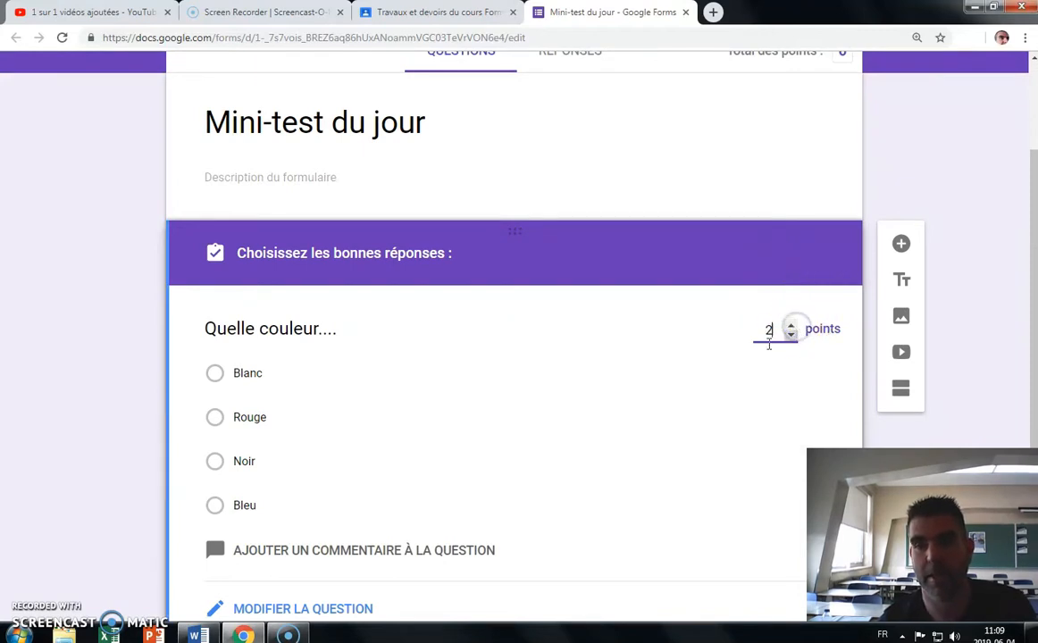
pyautogui.scroll(-3, 642, 367)
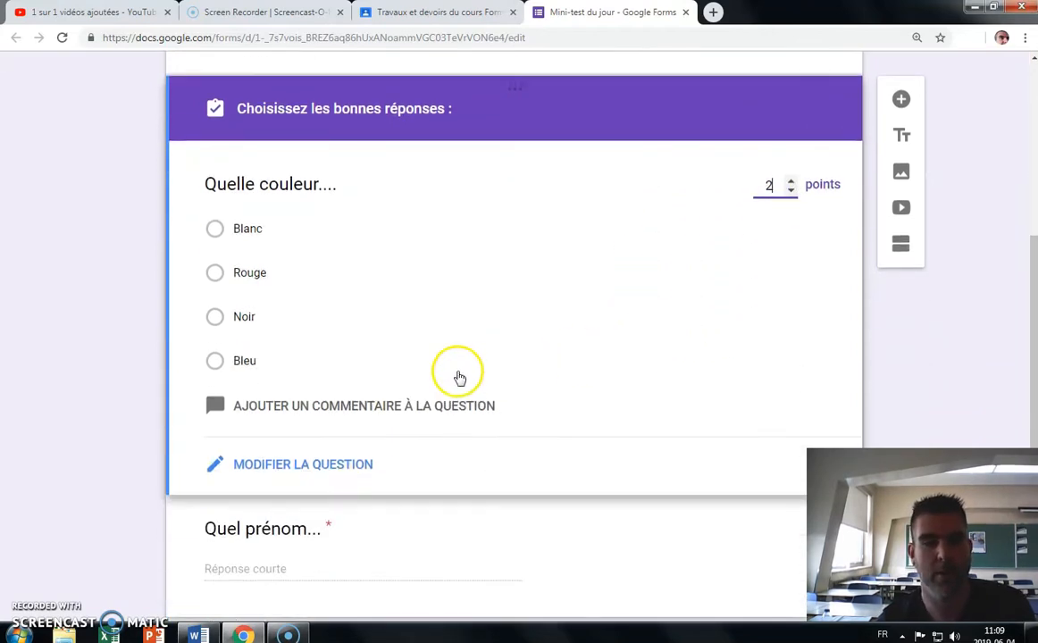
# - Mark Blanc as the correct answer to "Quelle couleur...." and set the "Quel prénom..." question's value to 2 points in its answer key
pyautogui.click(214, 228)
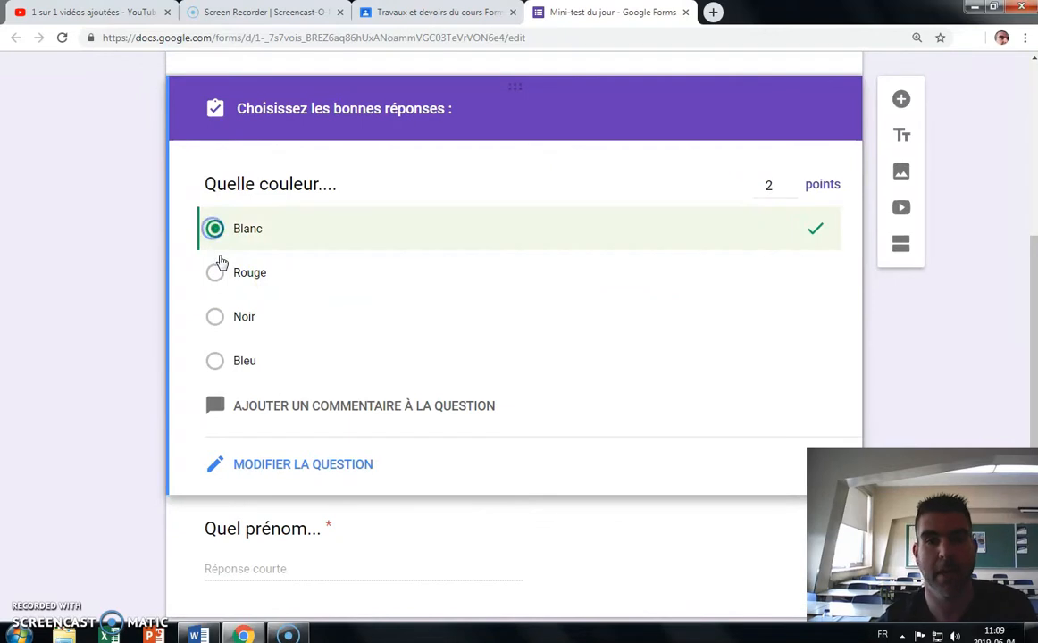
pyautogui.scroll(-1, 320, 348)
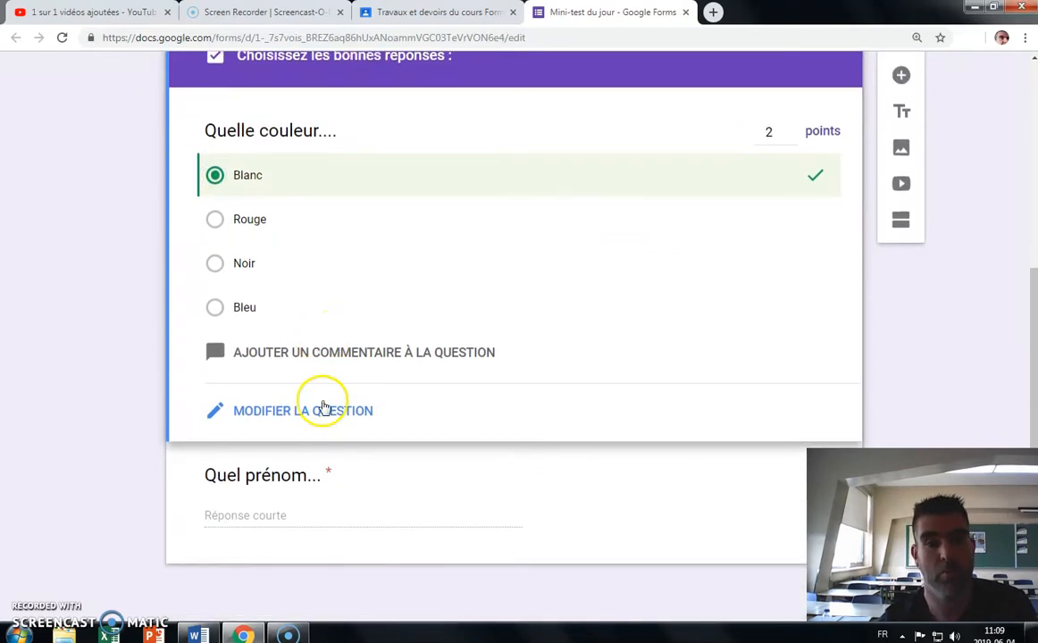
pyautogui.click(294, 479)
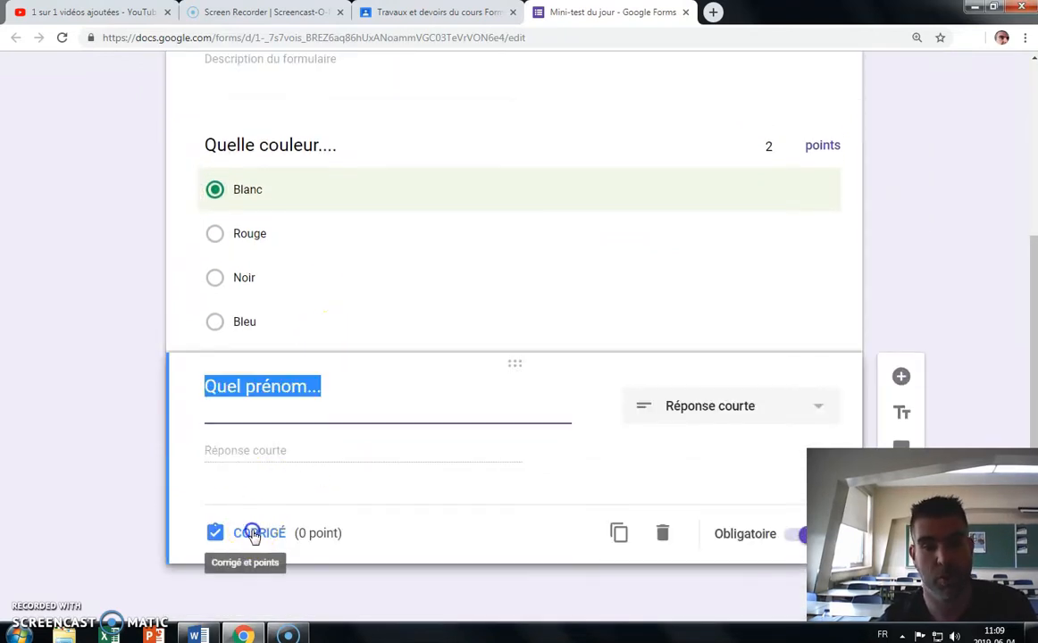
pyautogui.click(254, 534)
pyautogui.scroll(-2, 352, 445)
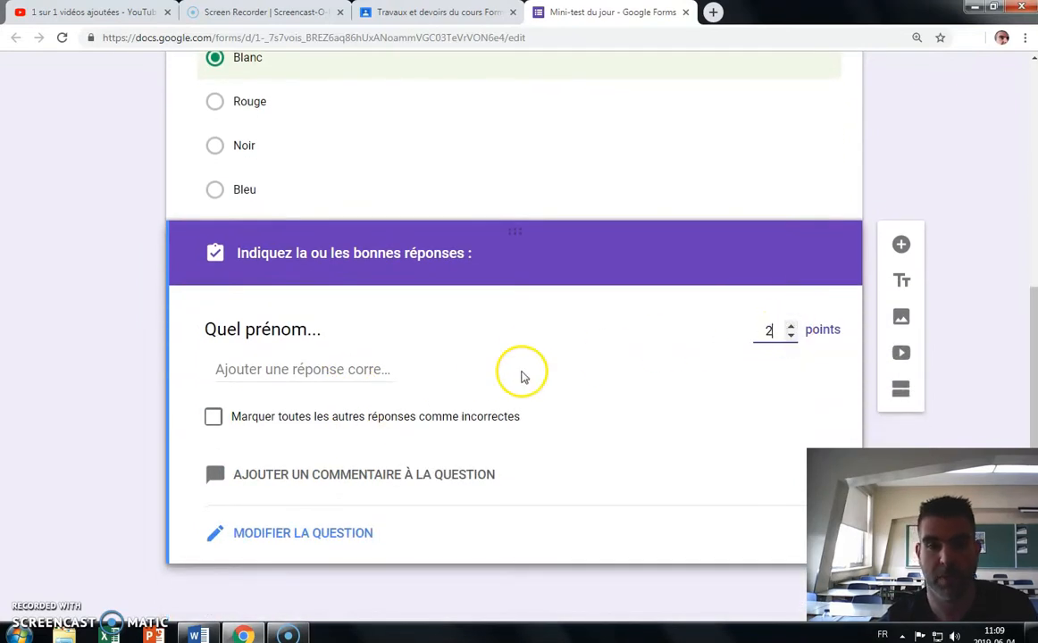
# - Enter the expected first name as two accepted answers to "Quel prénom...", one capitalized and one all lowercase
pyautogui.click(346, 371)
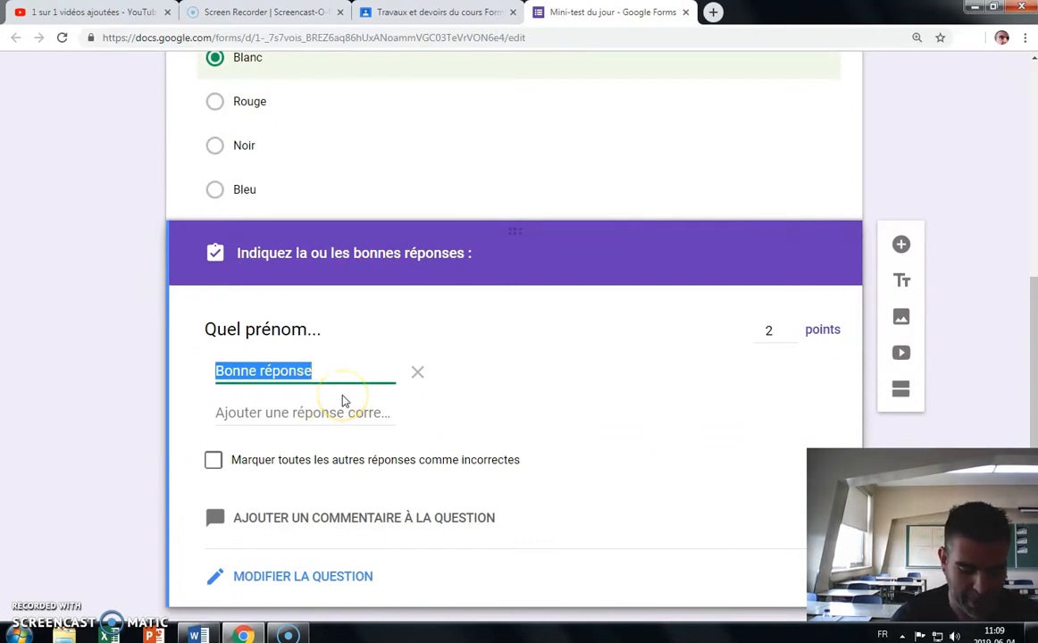
pyautogui.write('Carl')
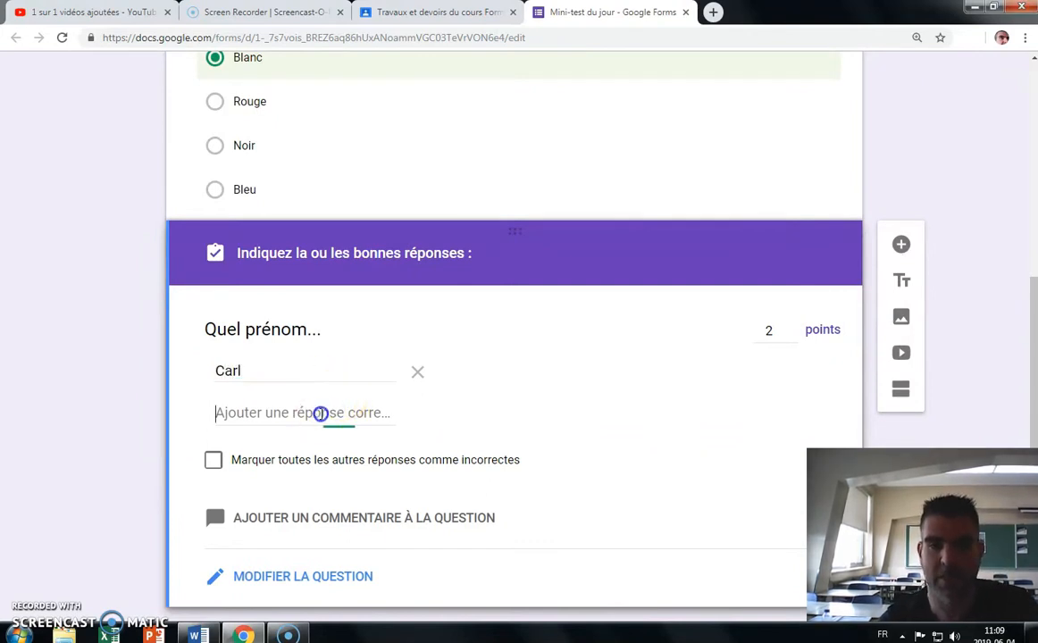
pyautogui.click(320, 412)
pyautogui.write('carl')
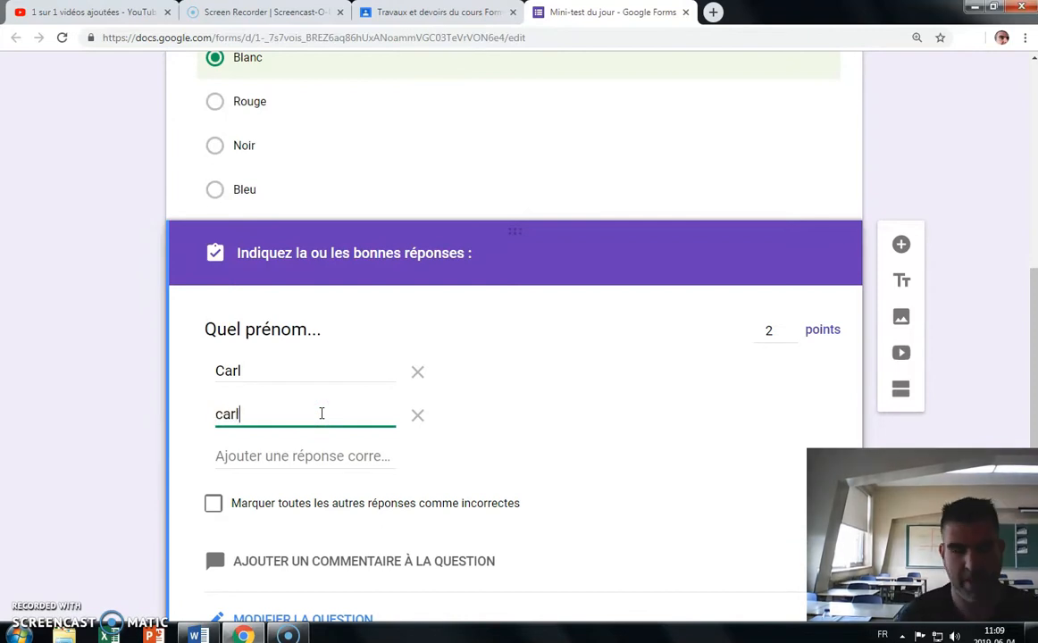
pyautogui.click(268, 455)
pyautogui.write('J')
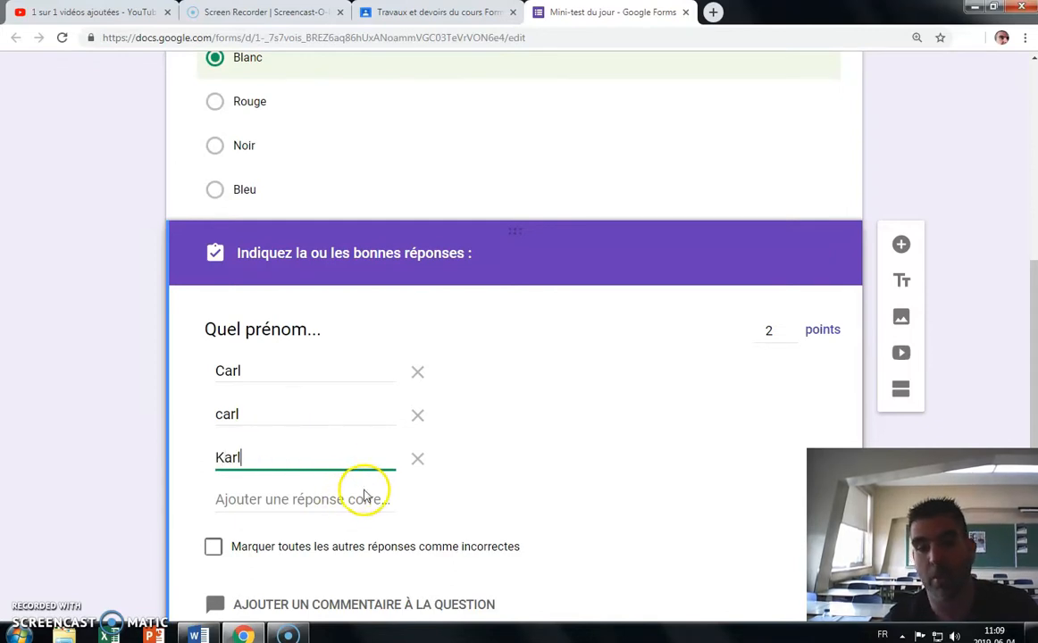
pyautogui.moveTo(267, 456); pyautogui.dragTo(199, 462)
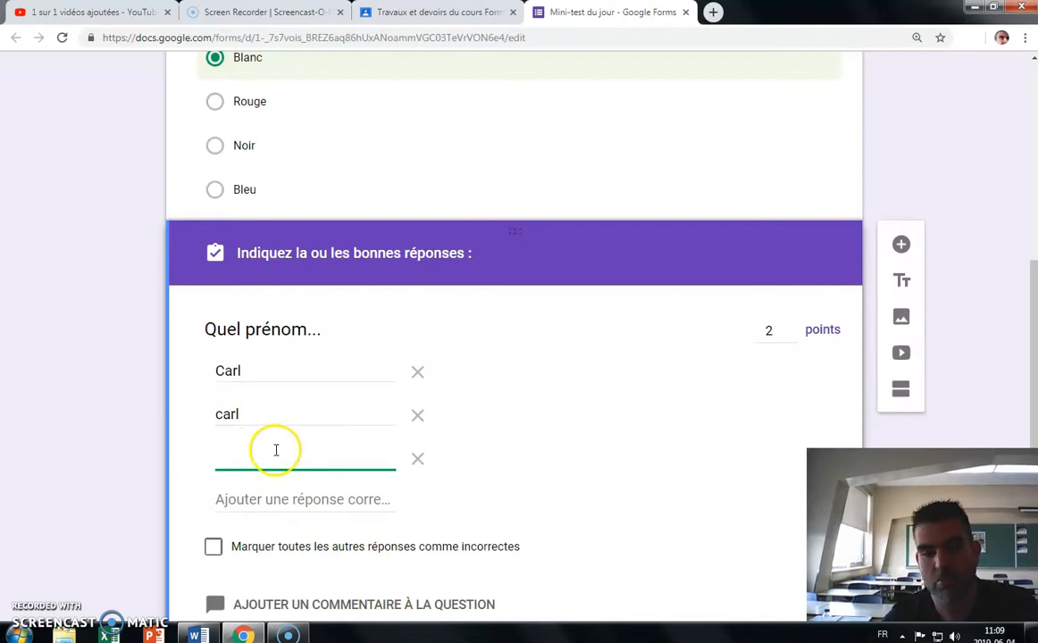
pyautogui.click(418, 459)
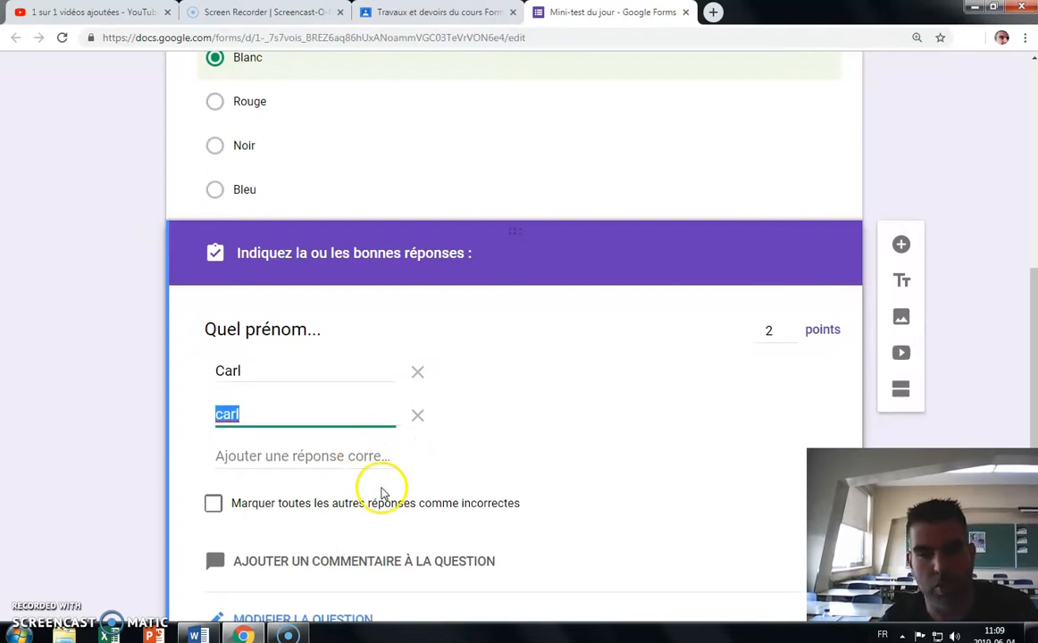
# - Have all other answers to the "Quel prénom..." question marked as incorrect
pyautogui.scroll(-1, 383, 494)
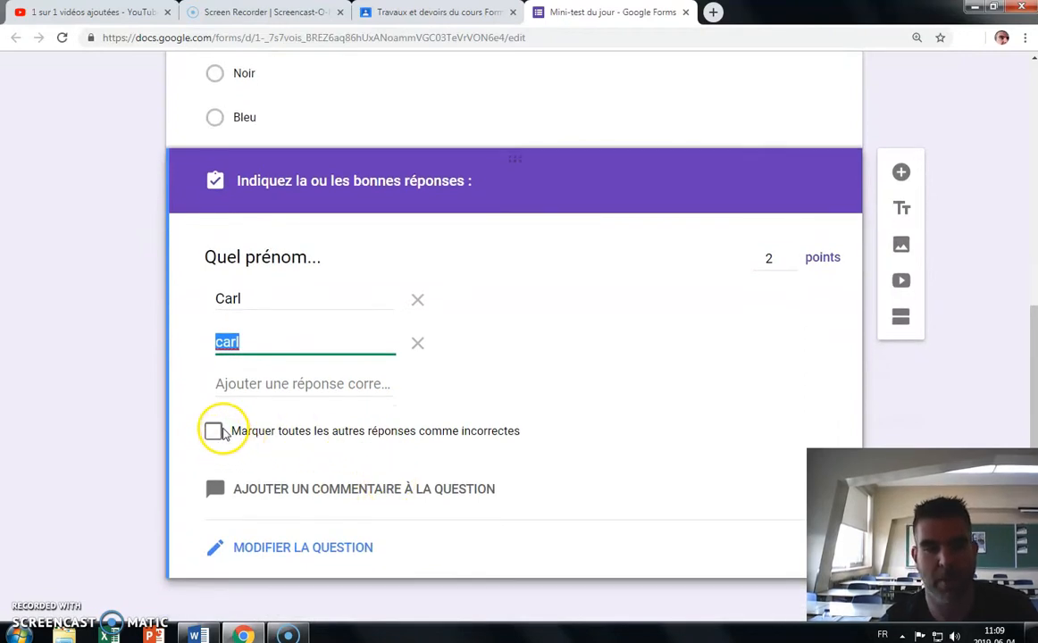
pyautogui.click(222, 433)
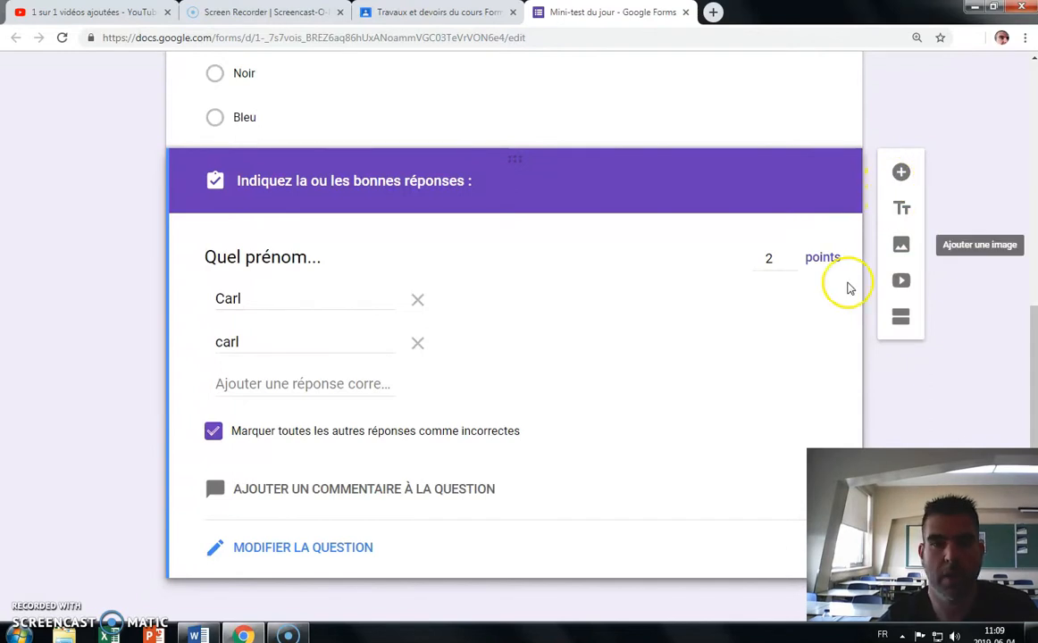
# - Add a third question of type Cases à cocher with the text "Parmi les réponses..."
pyautogui.click(902, 160)
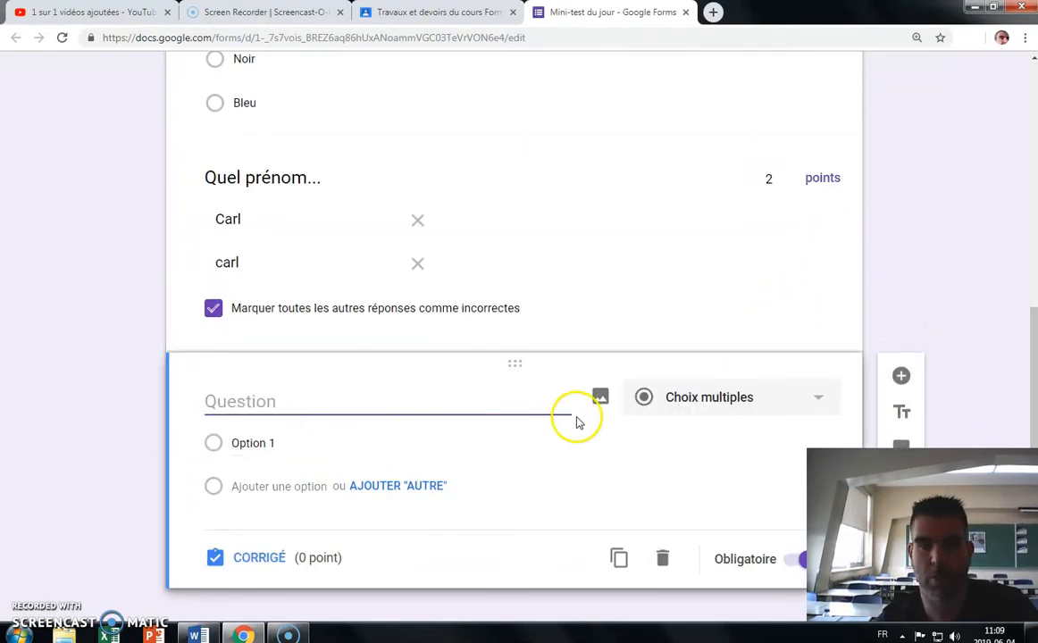
pyautogui.click(815, 400)
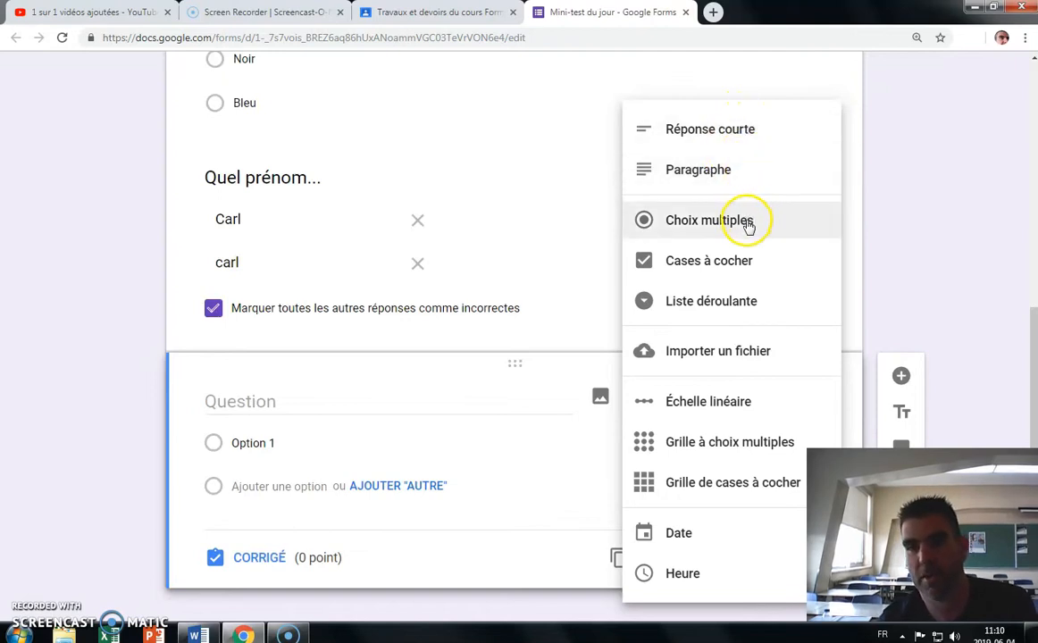
pyautogui.click(732, 265)
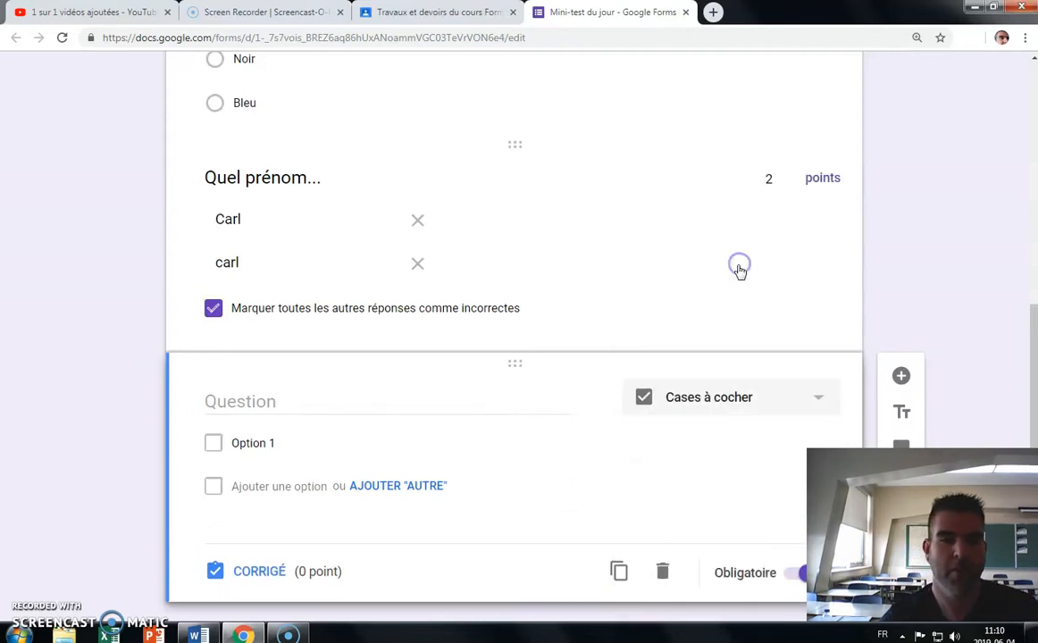
pyautogui.click(299, 400)
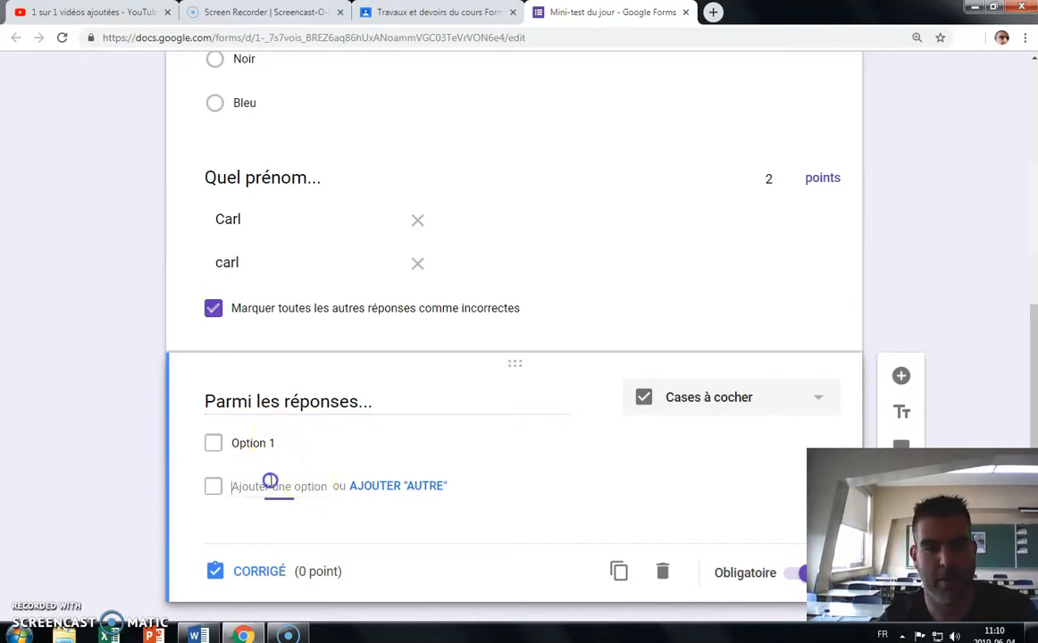
# - Add Option 2 through Option 5 to the "Parmi les réponses..." question, keeping their default labels
pyautogui.click(269, 485)
pyautogui.click(269, 529)
pyautogui.click(274, 571)
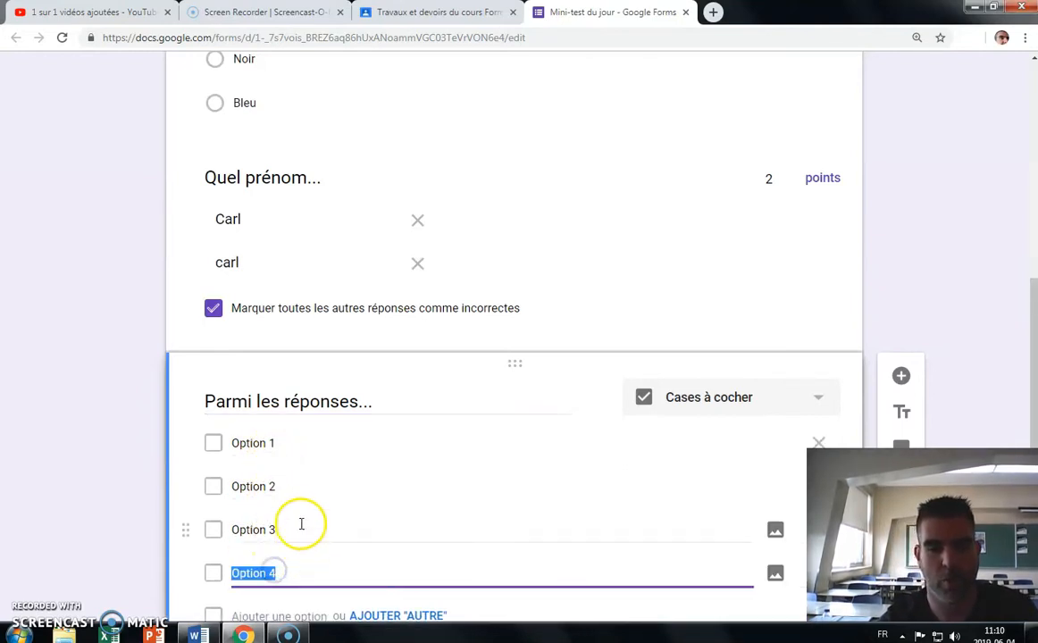
pyautogui.scroll(-1, 308, 526)
pyautogui.click(270, 541)
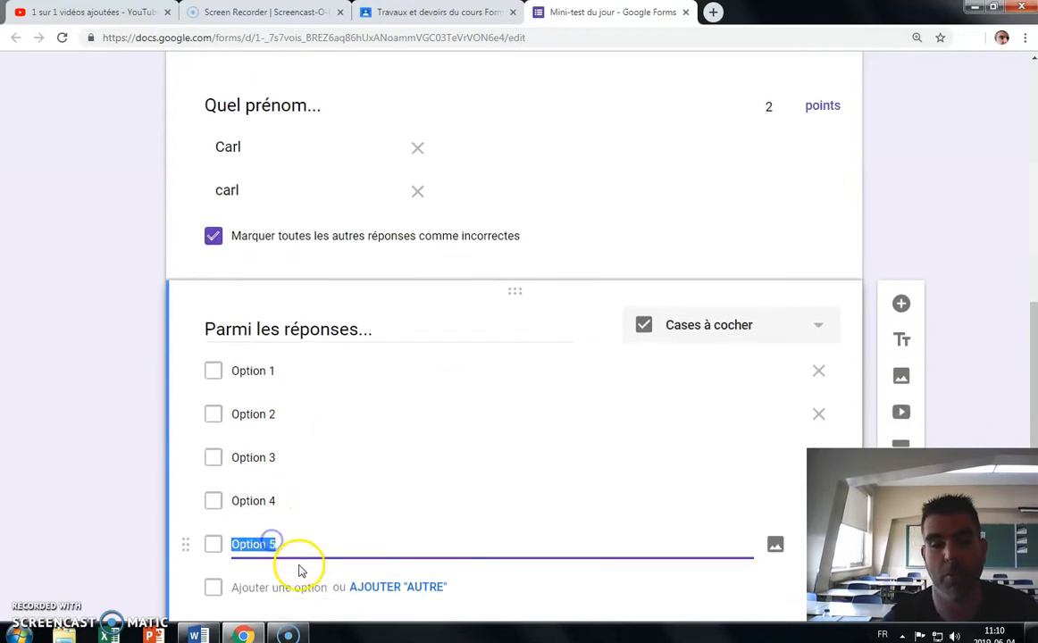
pyautogui.click(214, 368)
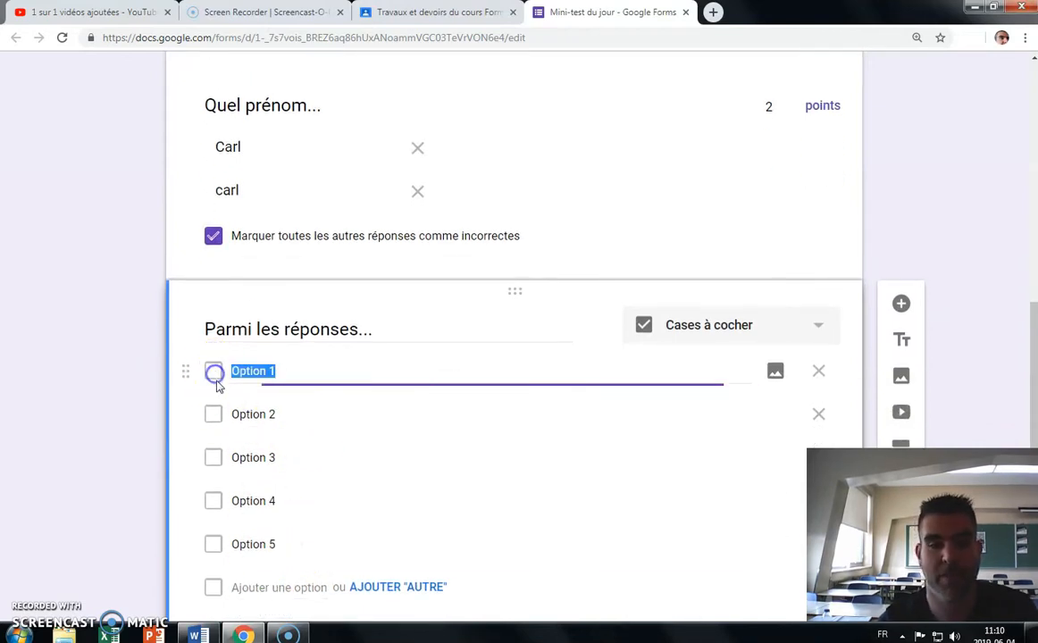
# - In the answer key of "Parmi les réponses...", set the value to 2 points and mark Option 4 and Option 5 as correct
pyautogui.scroll(-1, 402, 483)
pyautogui.scroll(-1, 407, 476)
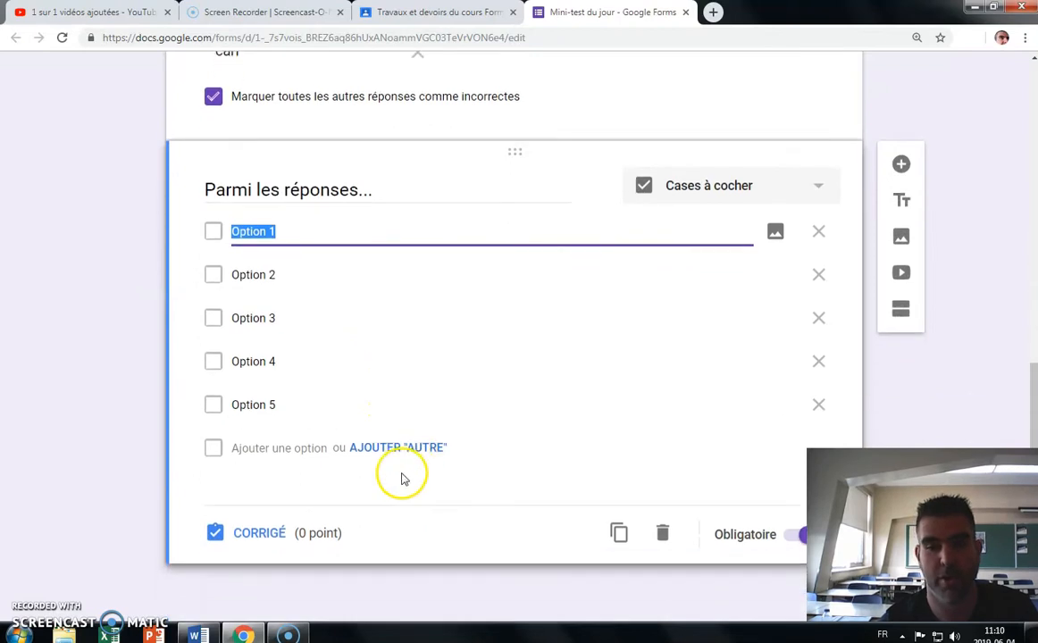
pyautogui.click(262, 536)
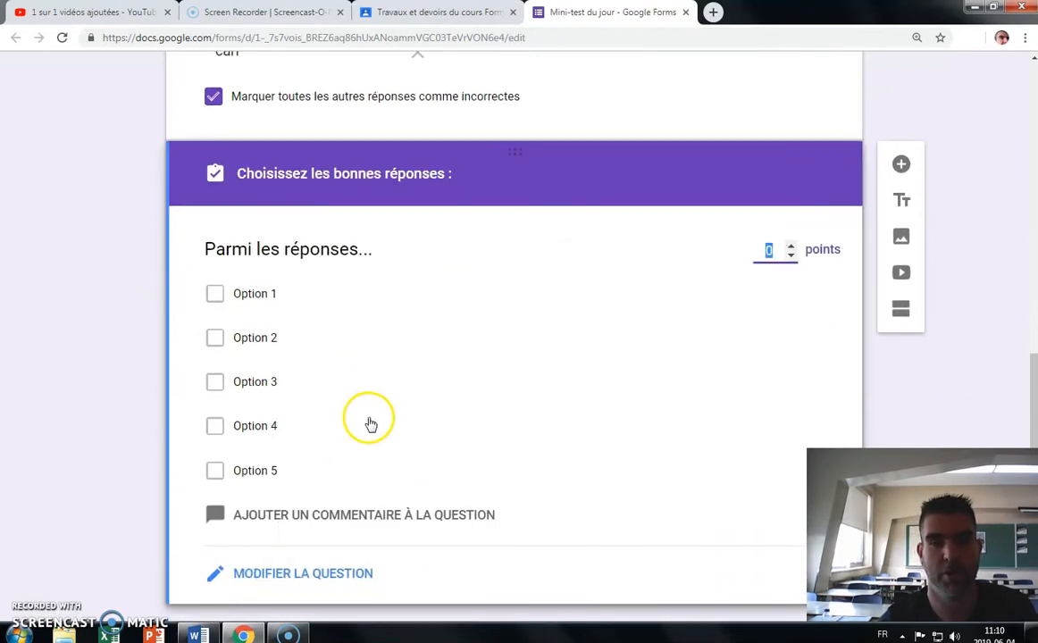
pyautogui.click(790, 251)
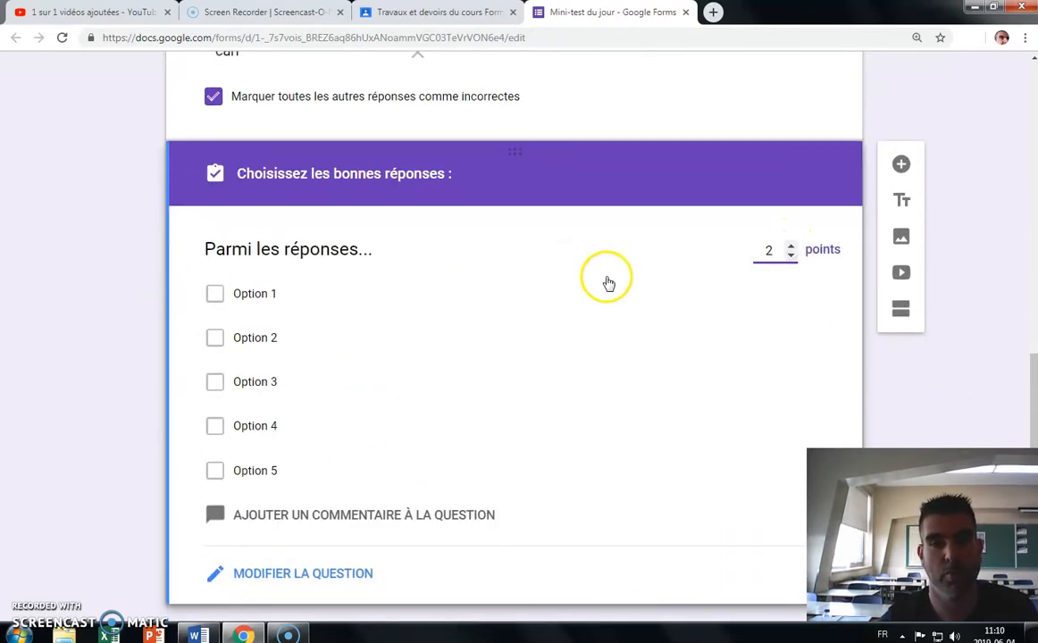
pyautogui.click(214, 427)
pyautogui.click(214, 472)
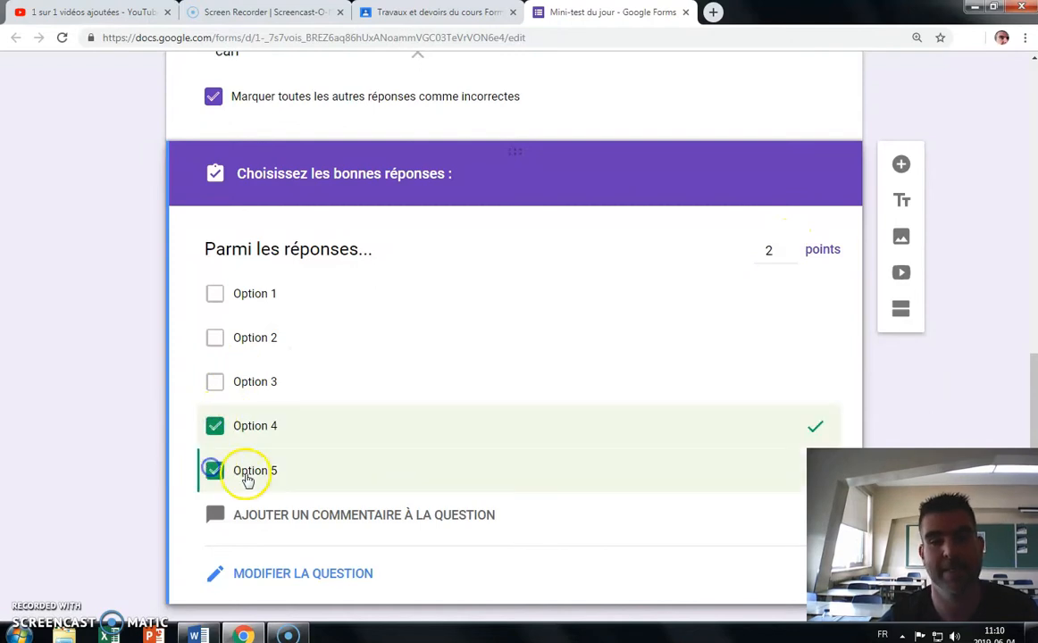
# - Add a fourth question of type Liste déroulante with the text "Quel solide...."
pyautogui.scroll(-1, 318, 435)
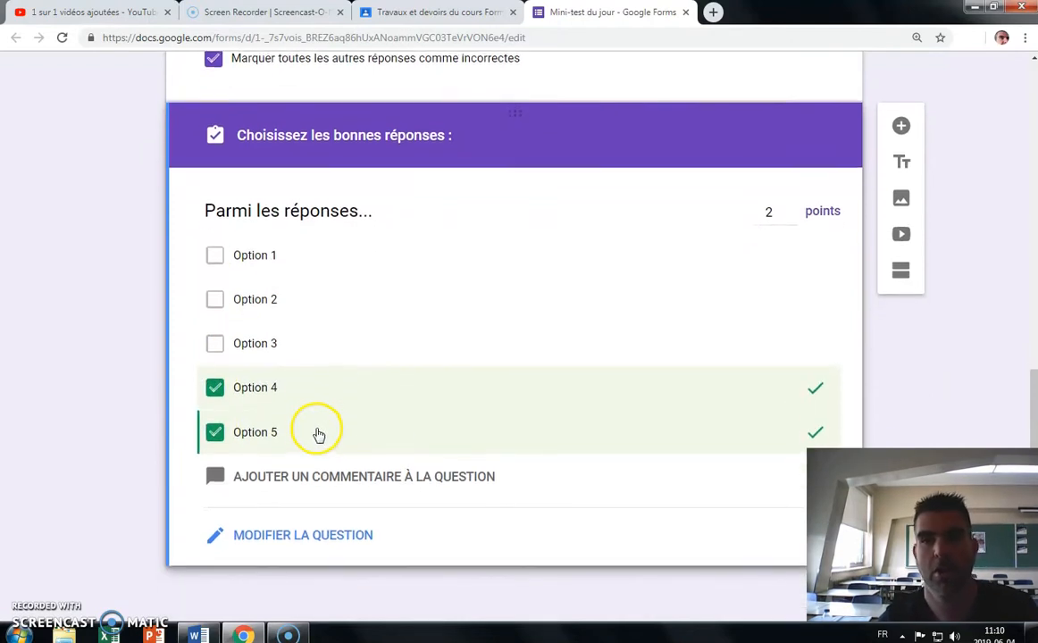
pyautogui.click(902, 124)
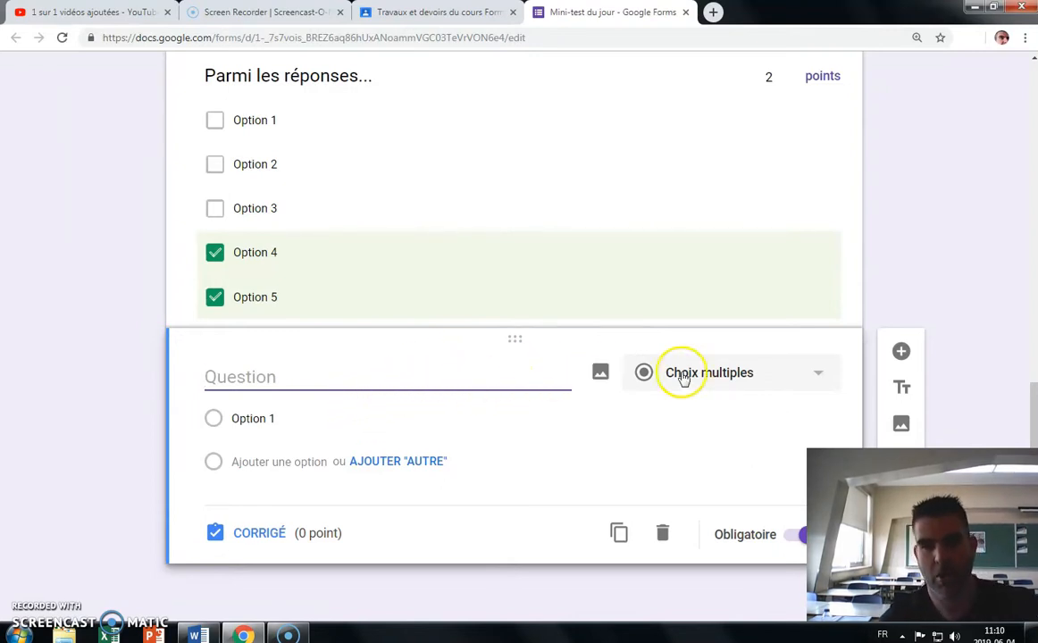
pyautogui.click(816, 375)
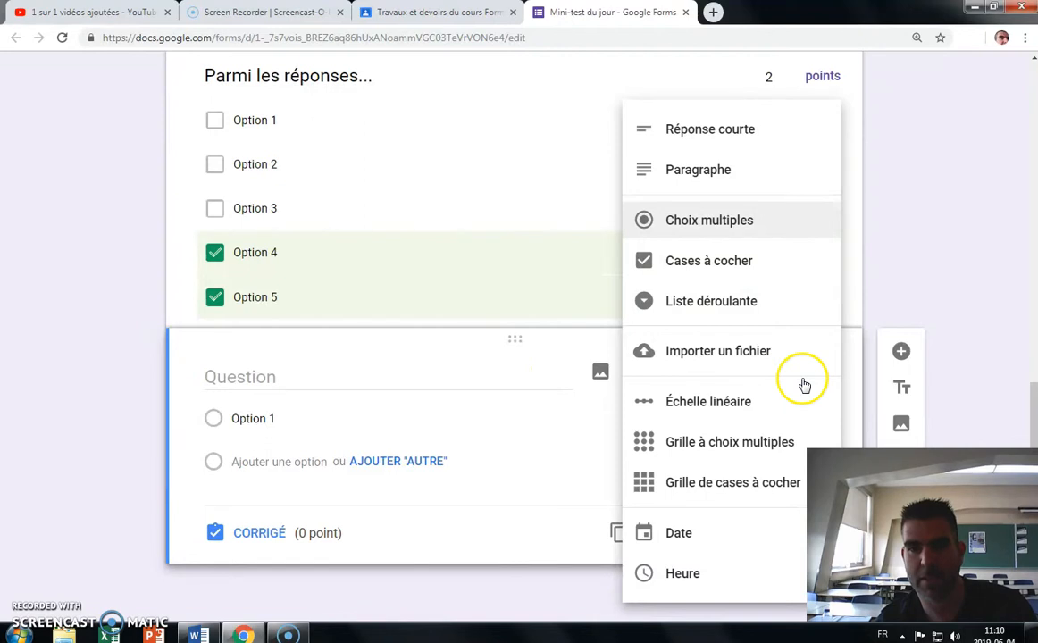
pyautogui.click(664, 304)
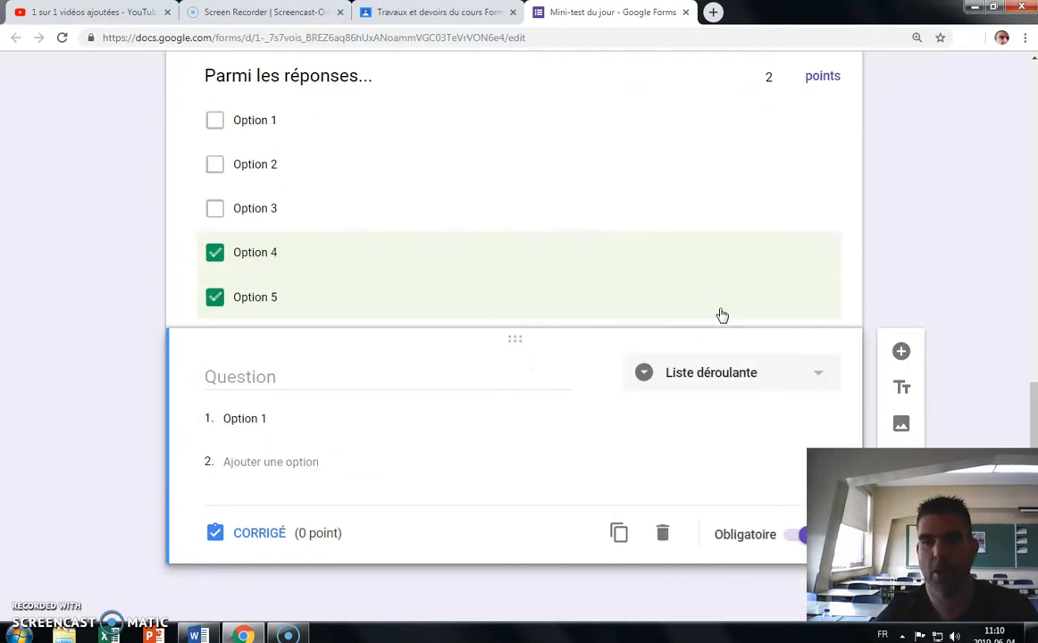
pyautogui.click(817, 378)
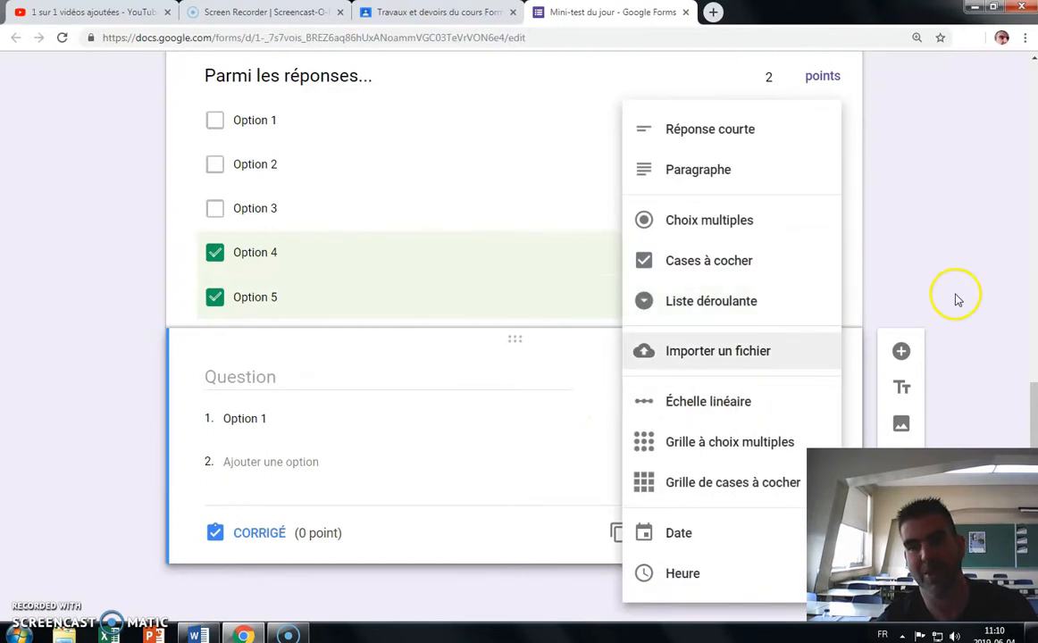
pyautogui.click(974, 269)
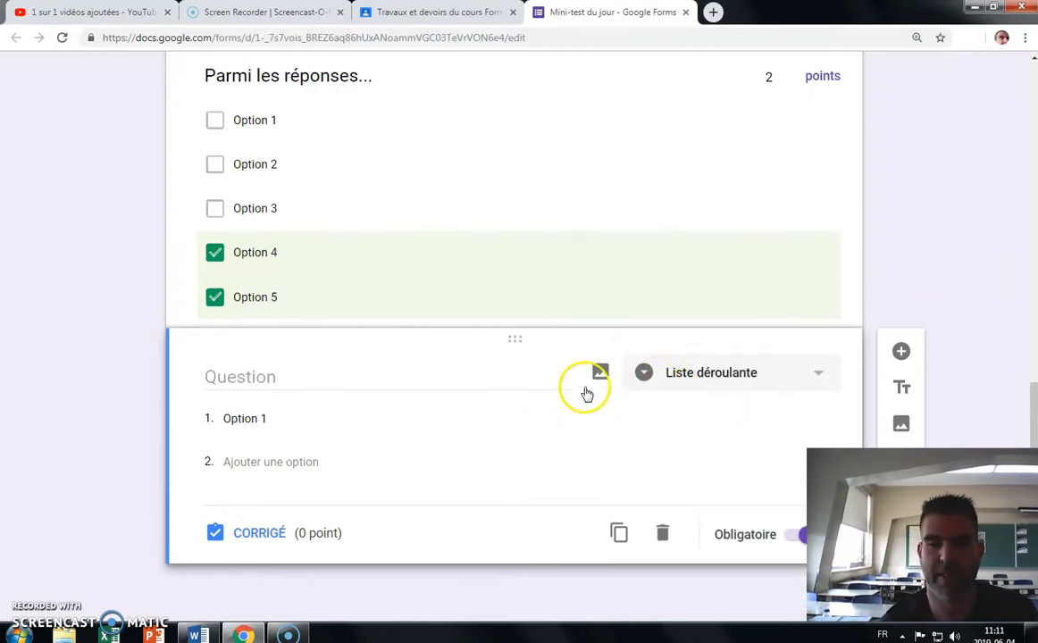
pyautogui.click(332, 376)
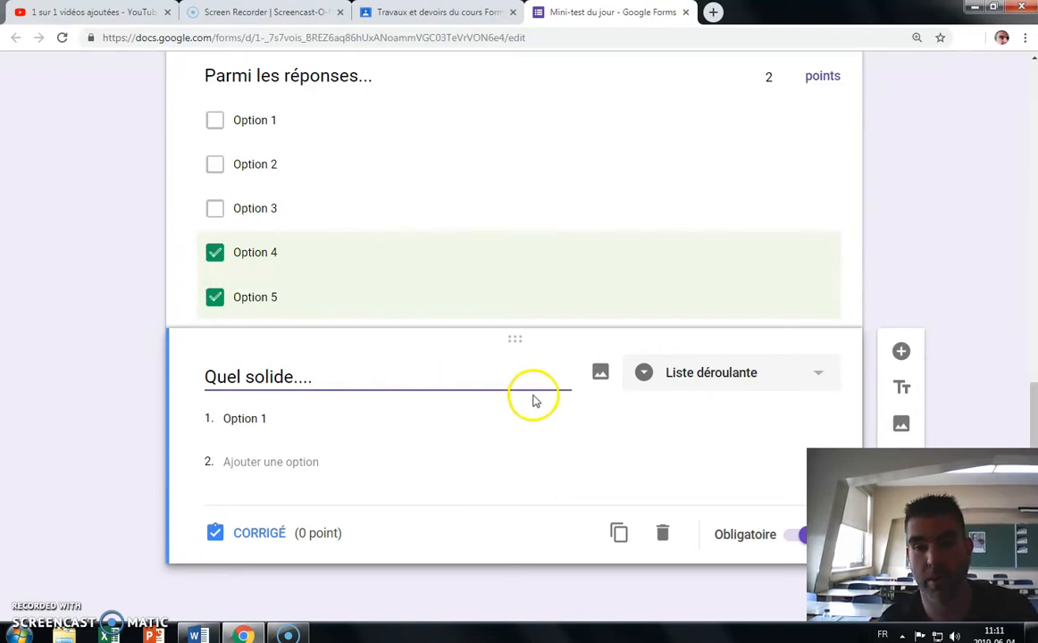
# - Insert the image file pyramidehex from the computer's desktop into the "Quel solide...." question
pyautogui.click(600, 371)
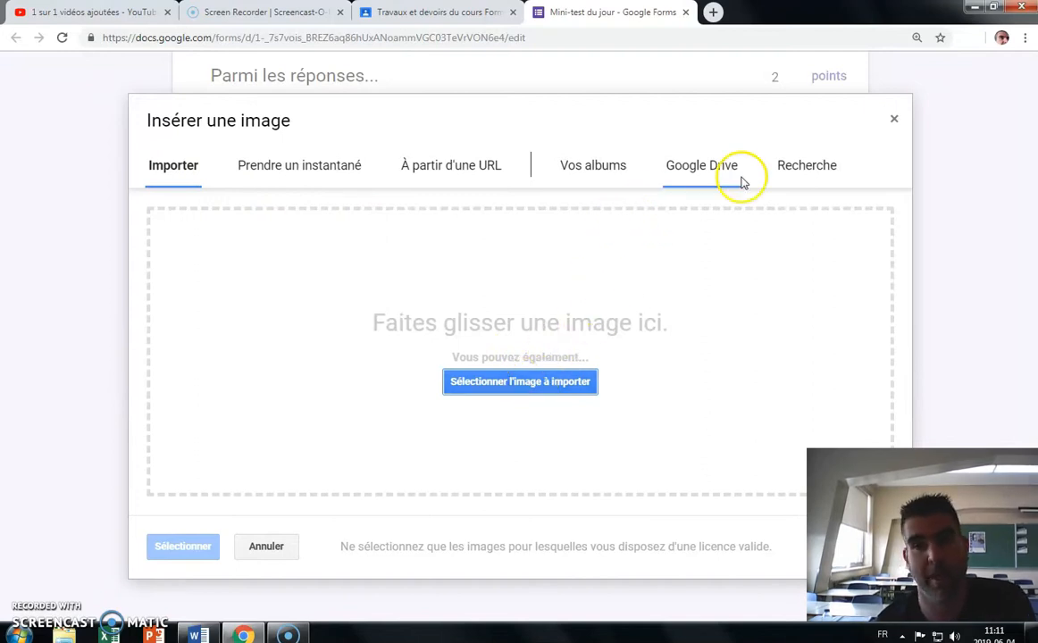
pyautogui.click(808, 167)
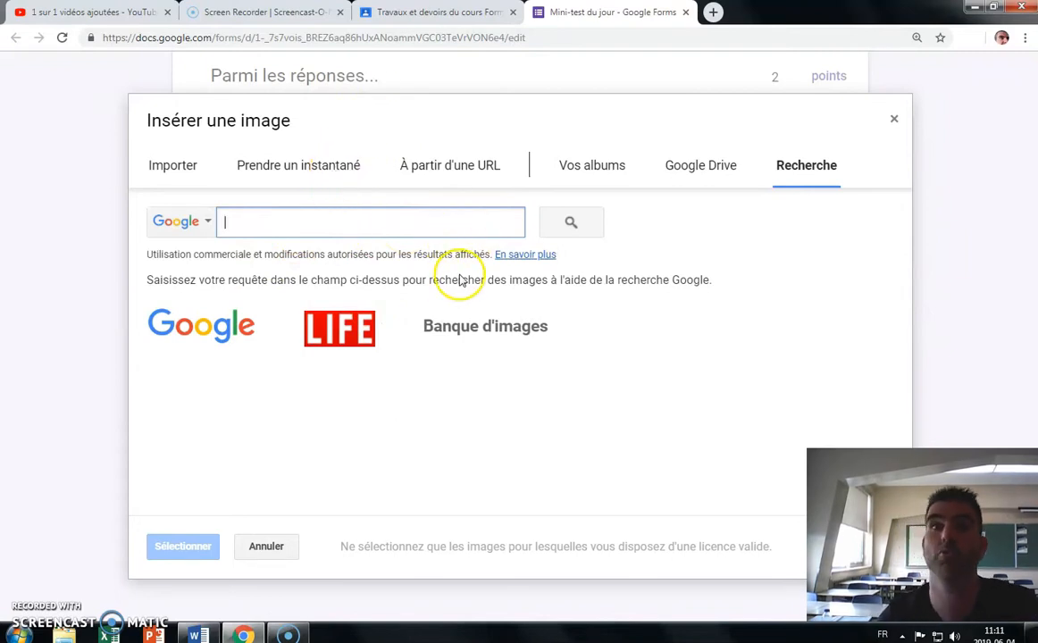
pyautogui.click(172, 165)
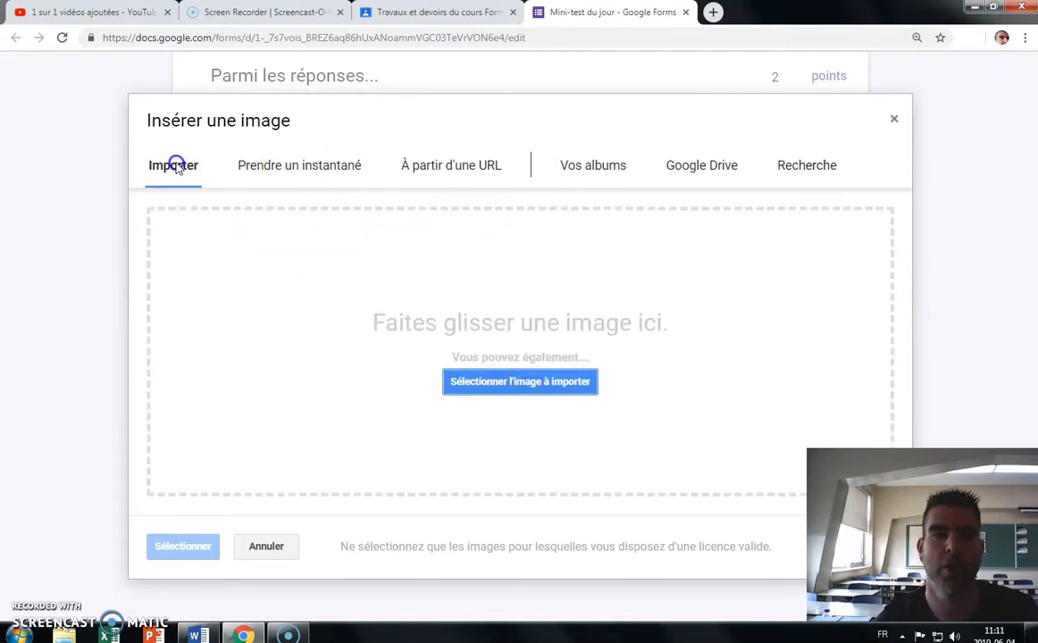
pyautogui.click(537, 385)
pyautogui.moveTo(506, 111); pyautogui.dragTo(521, 249)
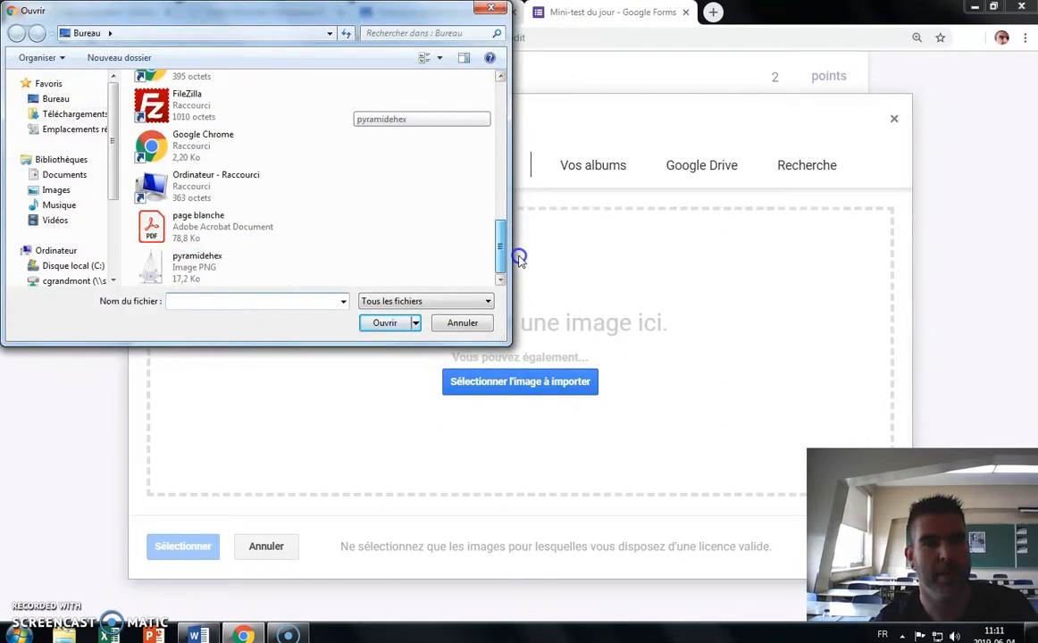
pyautogui.click(221, 261)
pyautogui.click(392, 327)
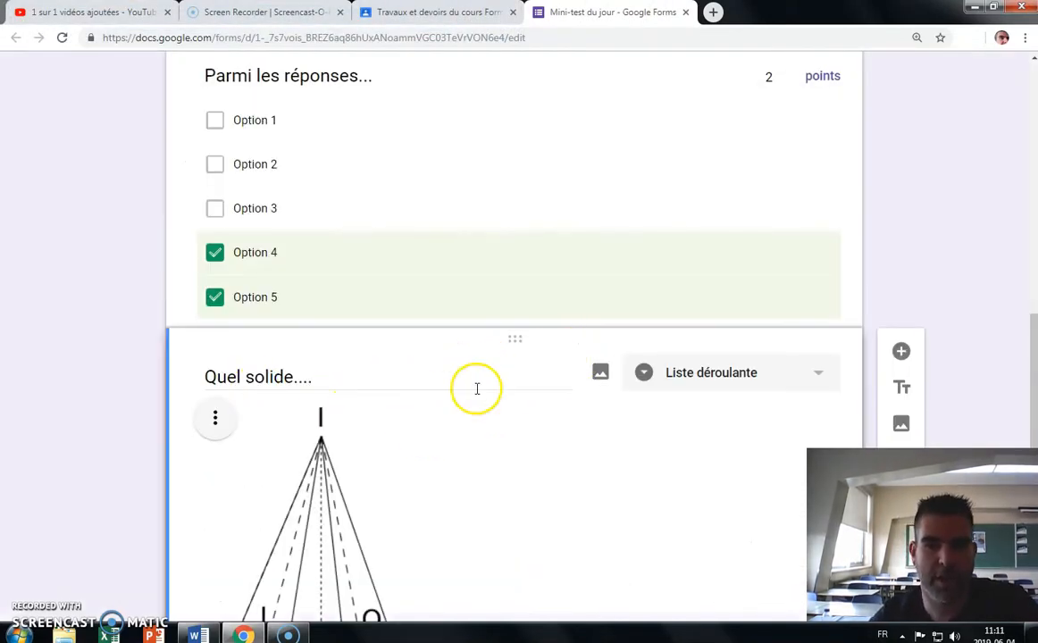
# - Centre the pyramid image in the "Quel solide...." question
pyautogui.click(215, 418)
pyautogui.click(155, 417)
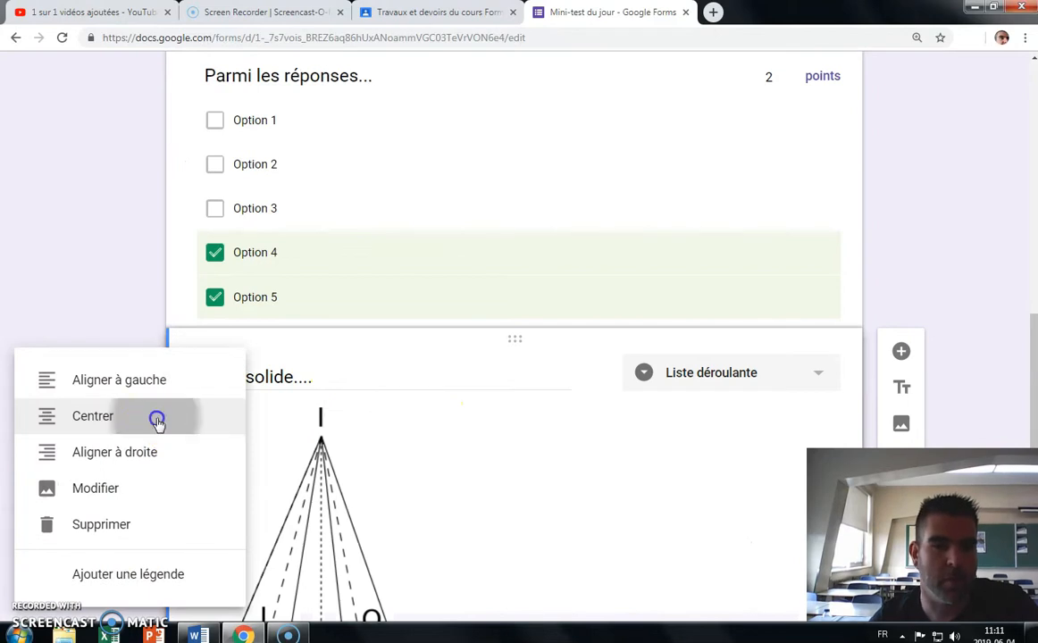
# - Enter the dropdown options Cube, Cône, Pyramide, Prisme, Sphère and Cylindre for the "Quel solide...." question
pyautogui.scroll(-3, 327, 484)
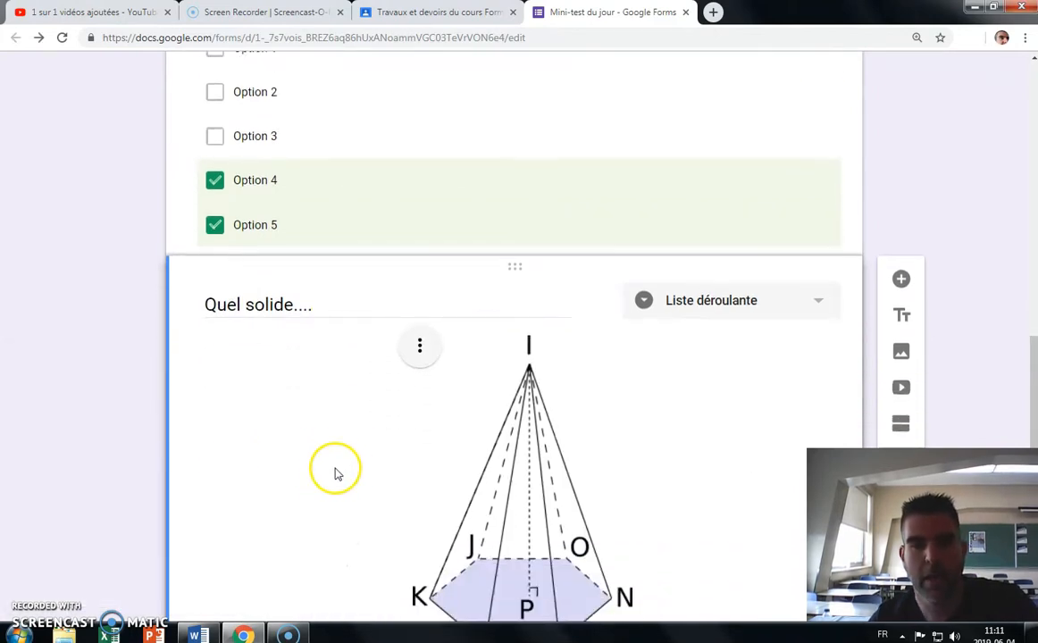
pyautogui.click(268, 506)
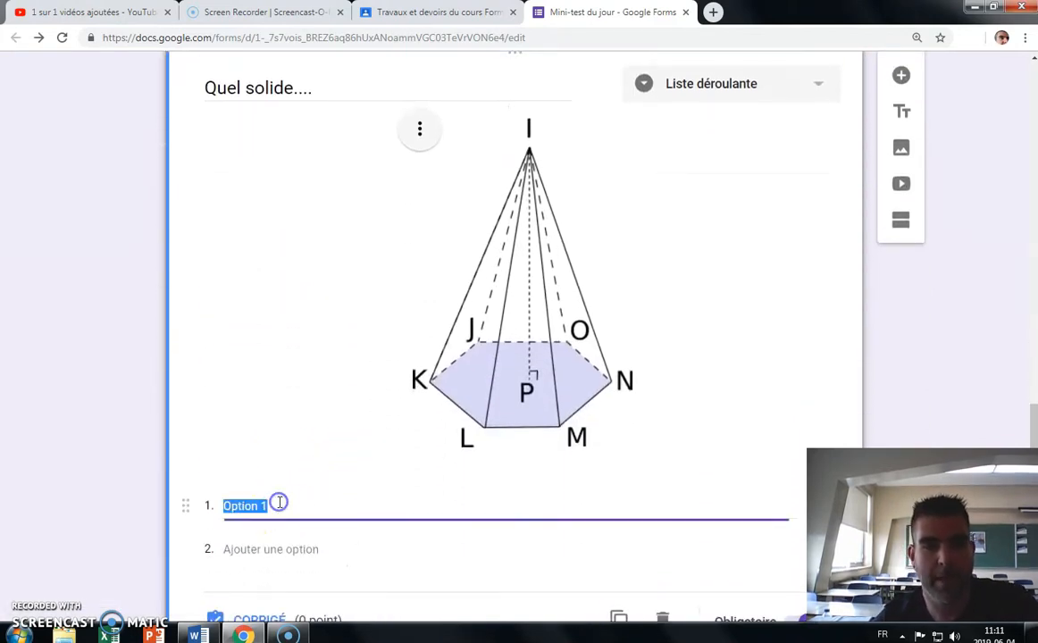
pyautogui.write('Cube')
pyautogui.click(299, 556)
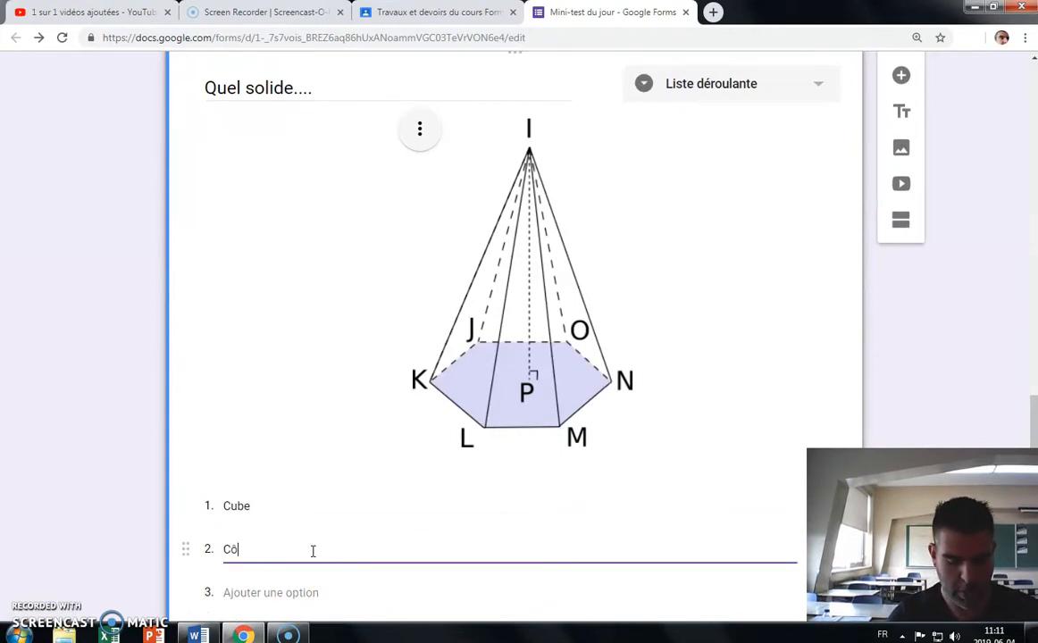
pyautogui.click(264, 592)
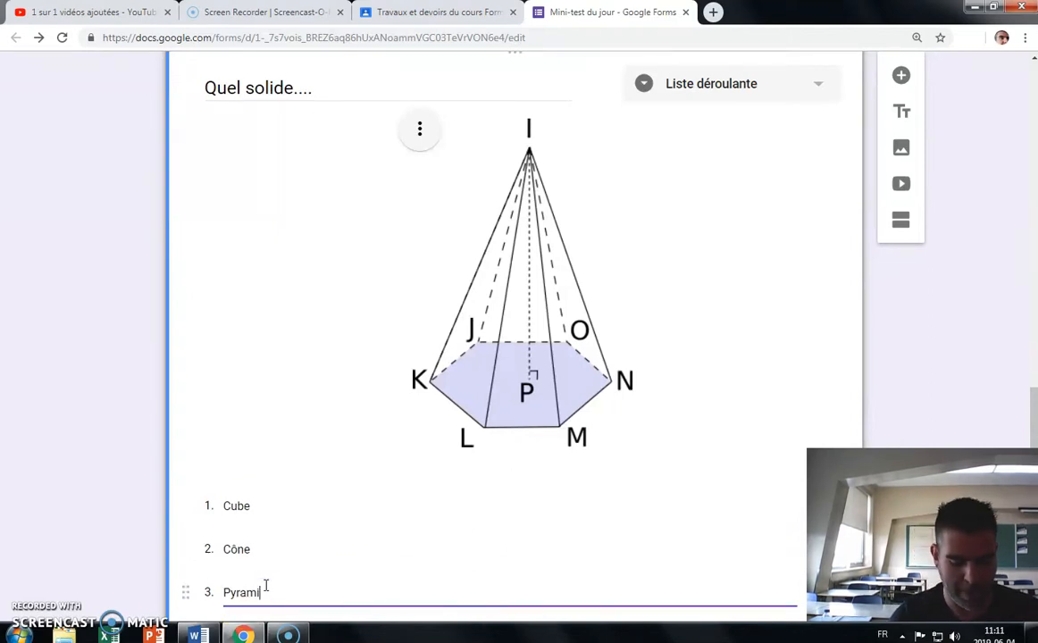
pyautogui.scroll(-2, 266, 585)
pyautogui.click(273, 492)
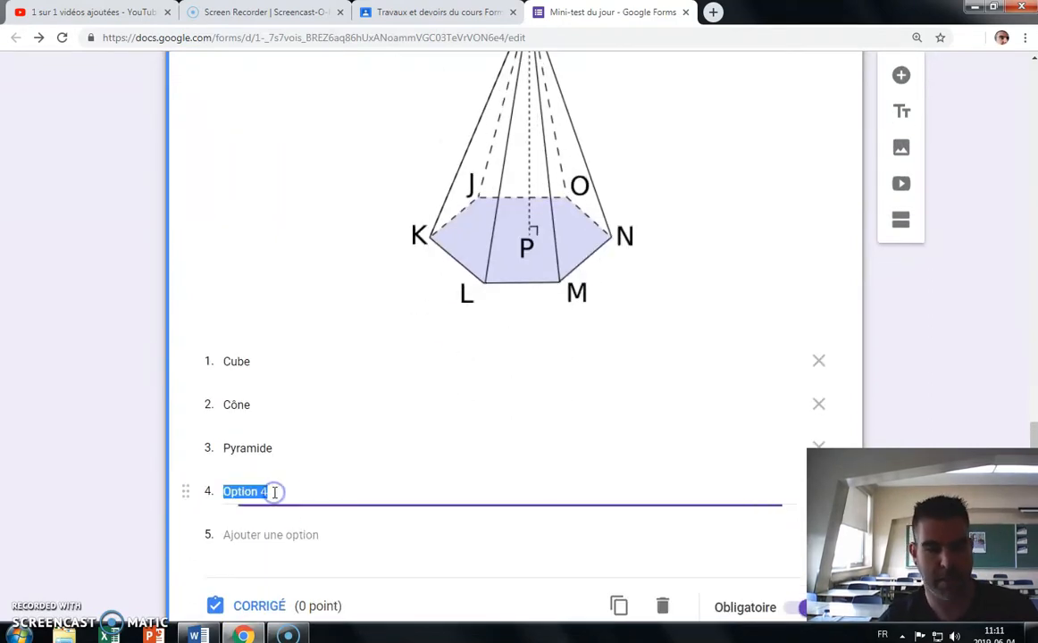
pyautogui.write('Prisme')
pyautogui.click(266, 533)
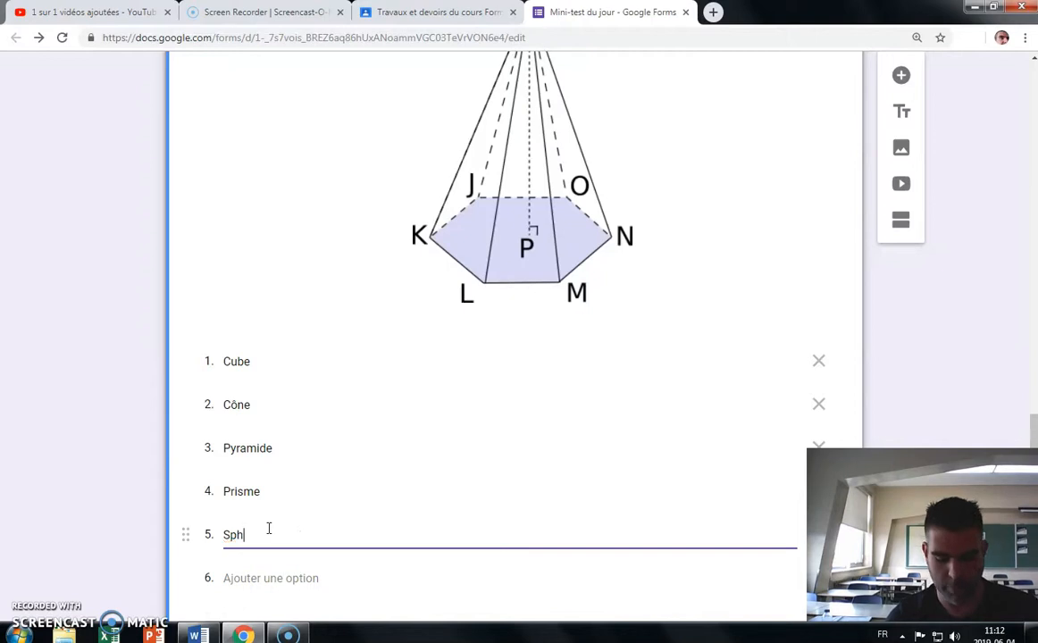
pyautogui.click(263, 575)
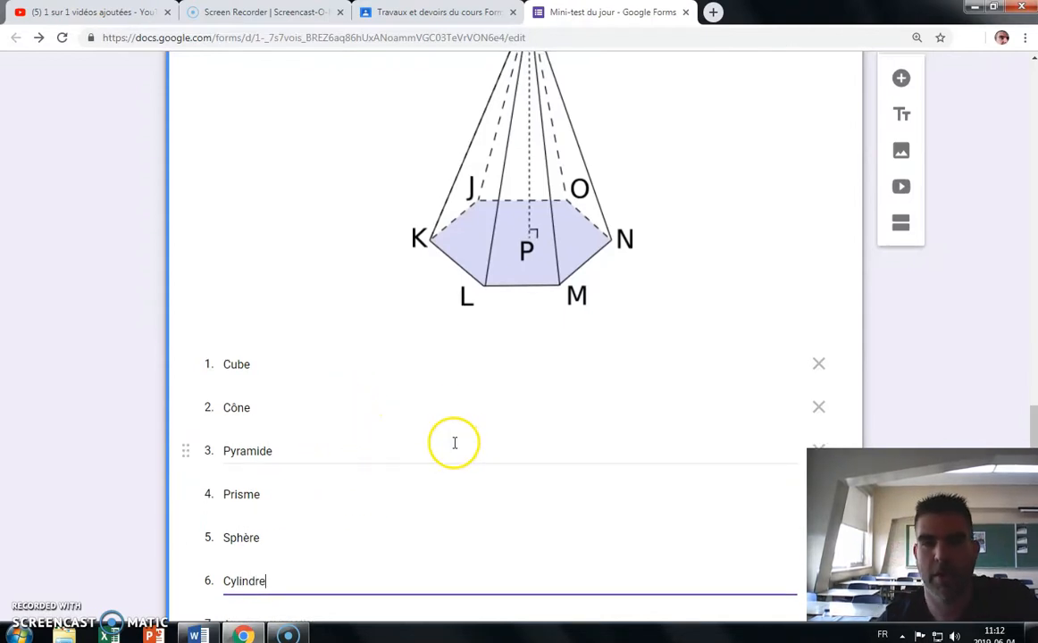
pyautogui.scroll(2, 453, 284)
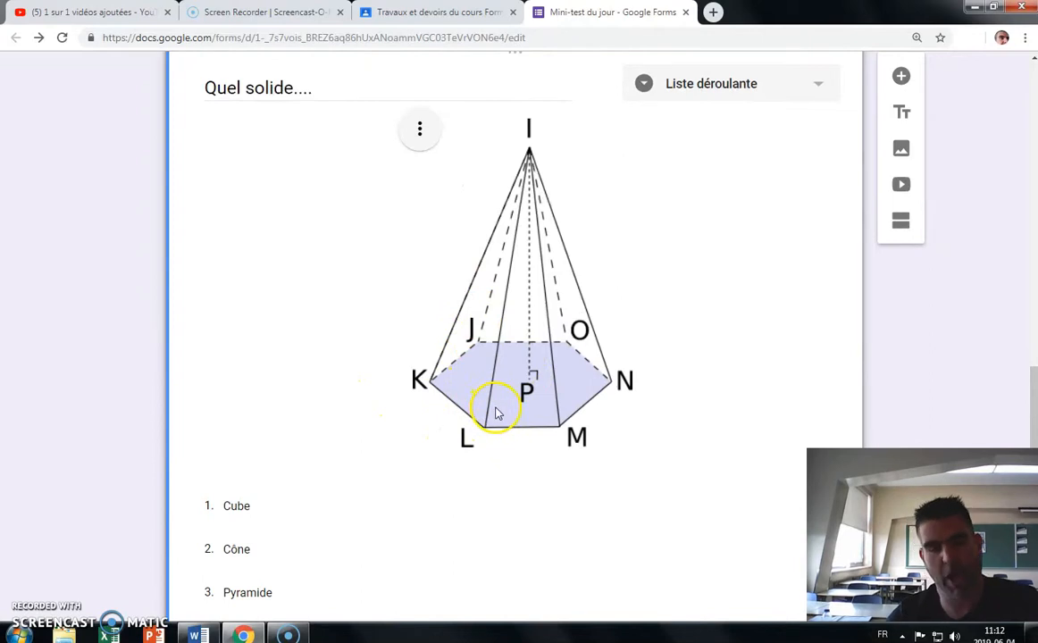
pyautogui.click(498, 431)
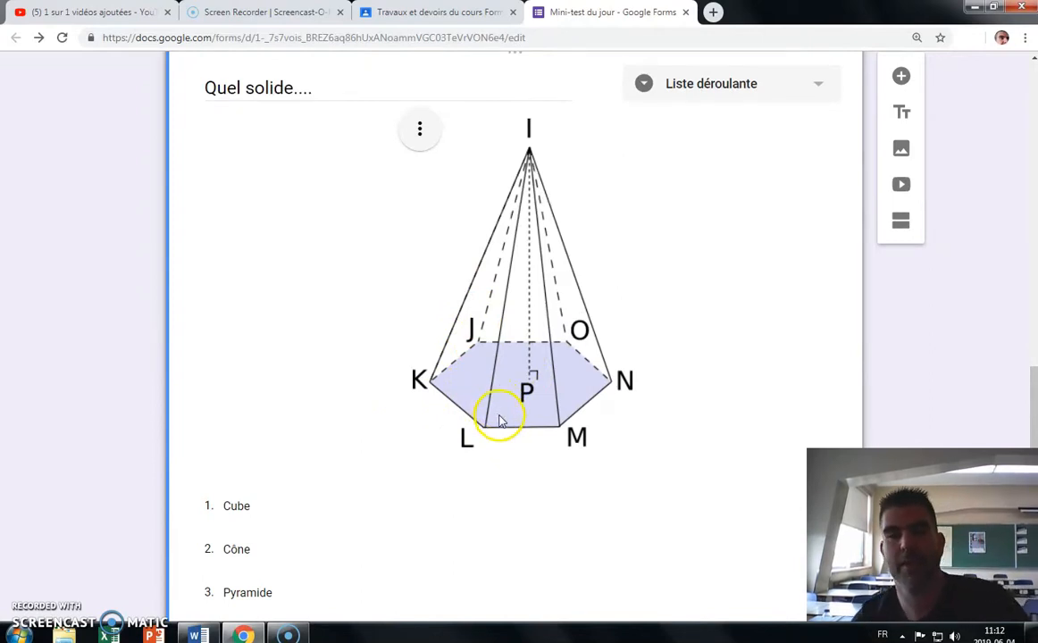
pyautogui.scroll(-3, 498, 431)
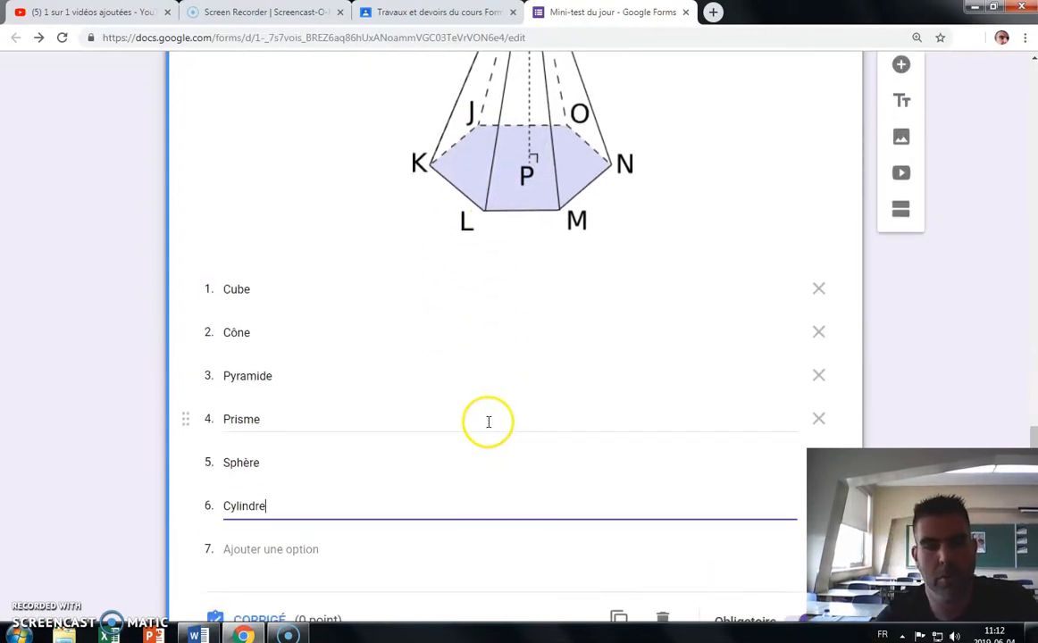
# - In the answer key of "Quel solide....", mark Pyramide as the correct answer and set the value to 2 points
pyautogui.scroll(-1, 376, 483)
pyautogui.click(276, 550)
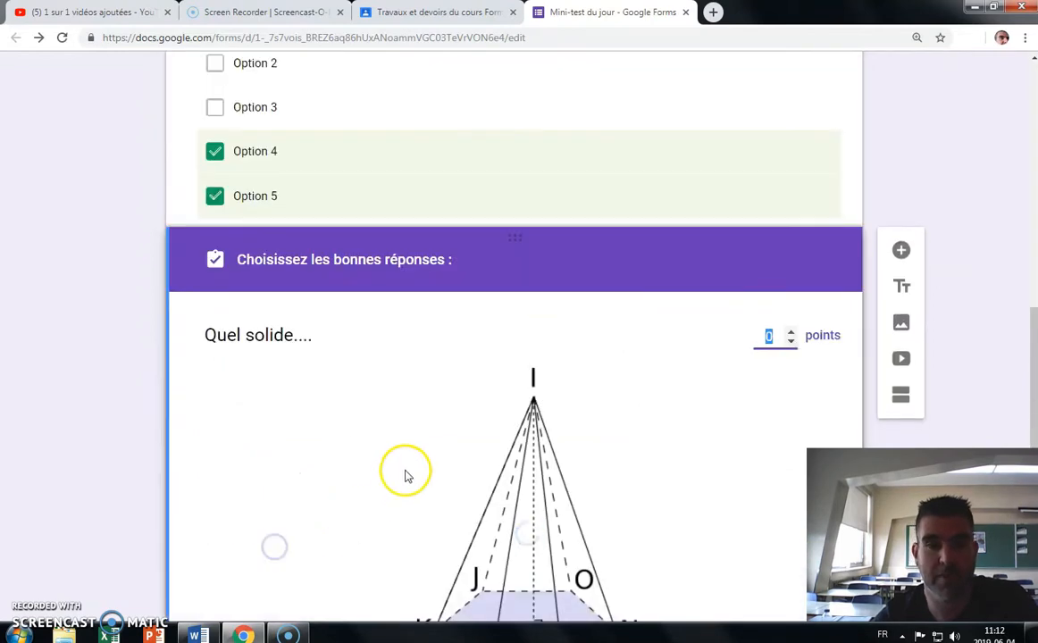
pyautogui.scroll(-5, 417, 489)
pyautogui.click(251, 411)
pyautogui.scroll(4, 312, 505)
pyautogui.click(791, 261)
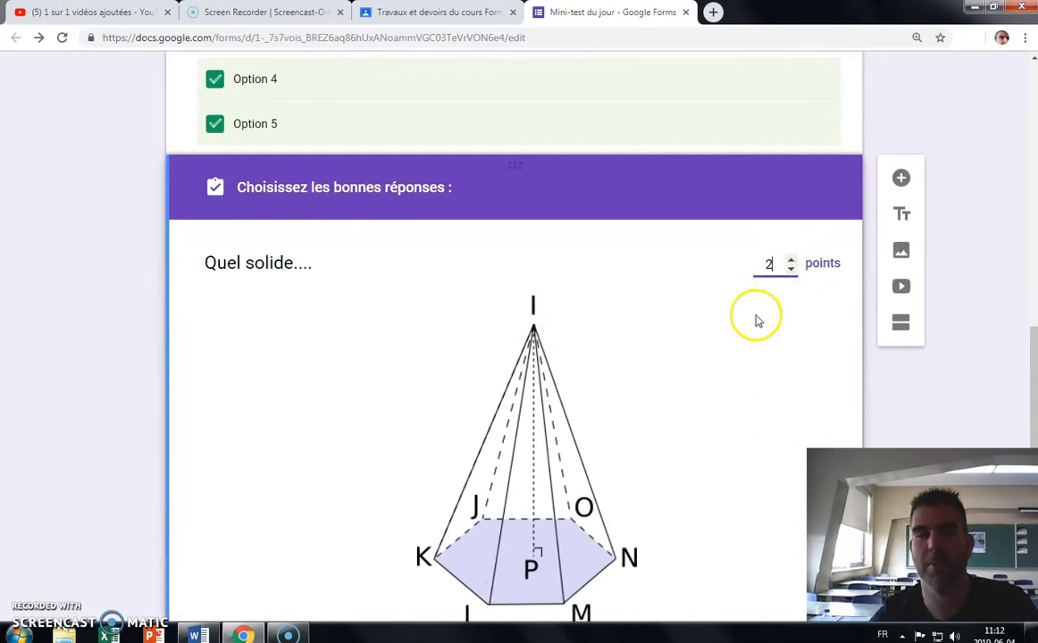
pyautogui.scroll(-5, 686, 352)
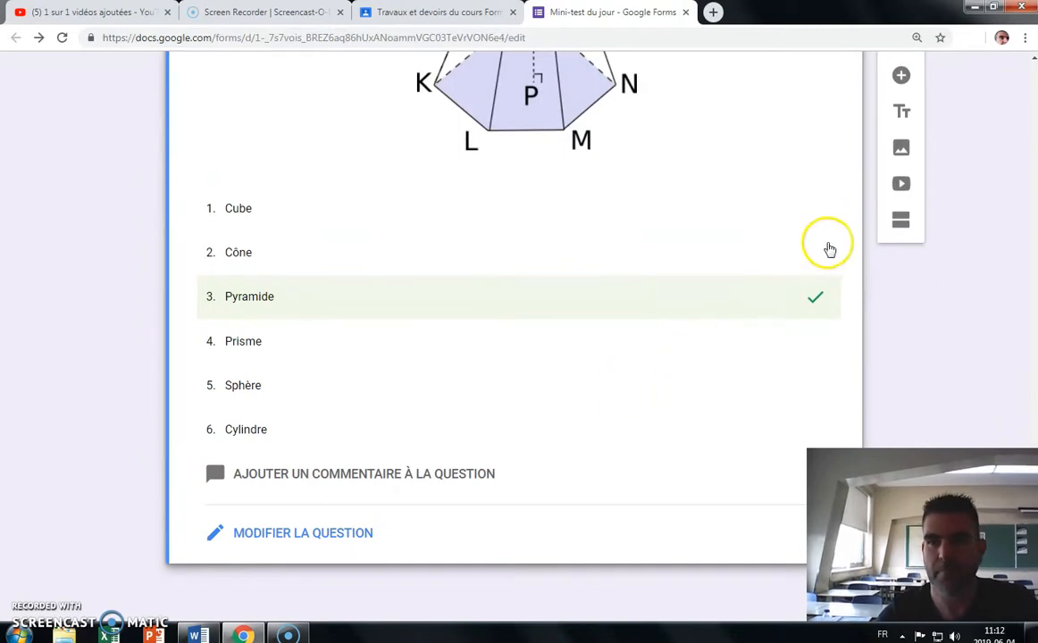
# - Add a fifth question and set its type to Grille à choix multiples
pyautogui.scroll(2, 849, 228)
pyautogui.scroll(2, 901, 198)
pyautogui.click(902, 78)
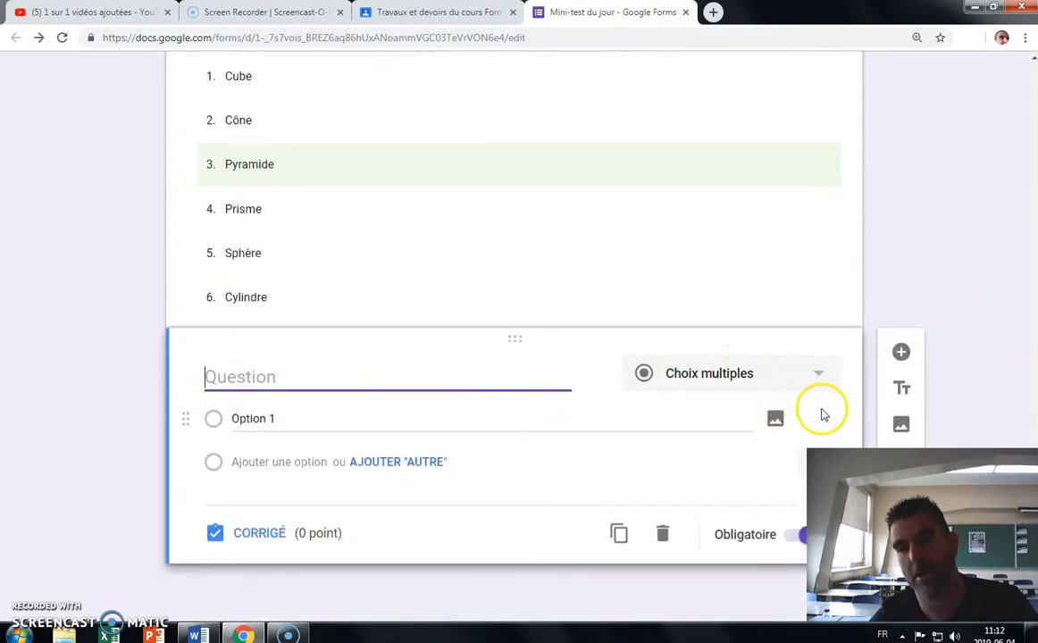
pyautogui.click(821, 375)
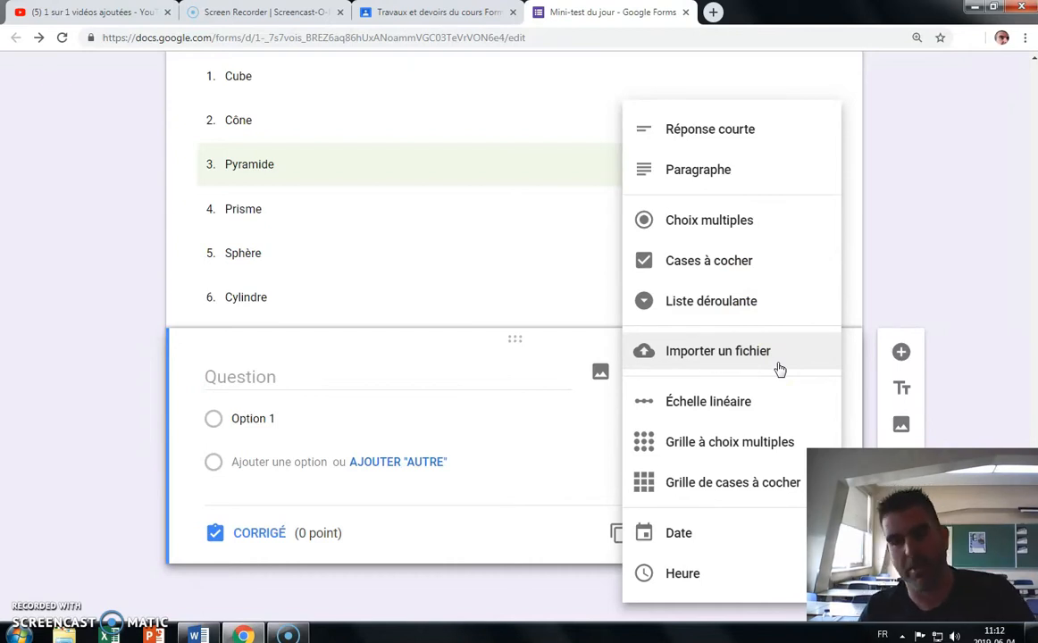
pyautogui.click(702, 403)
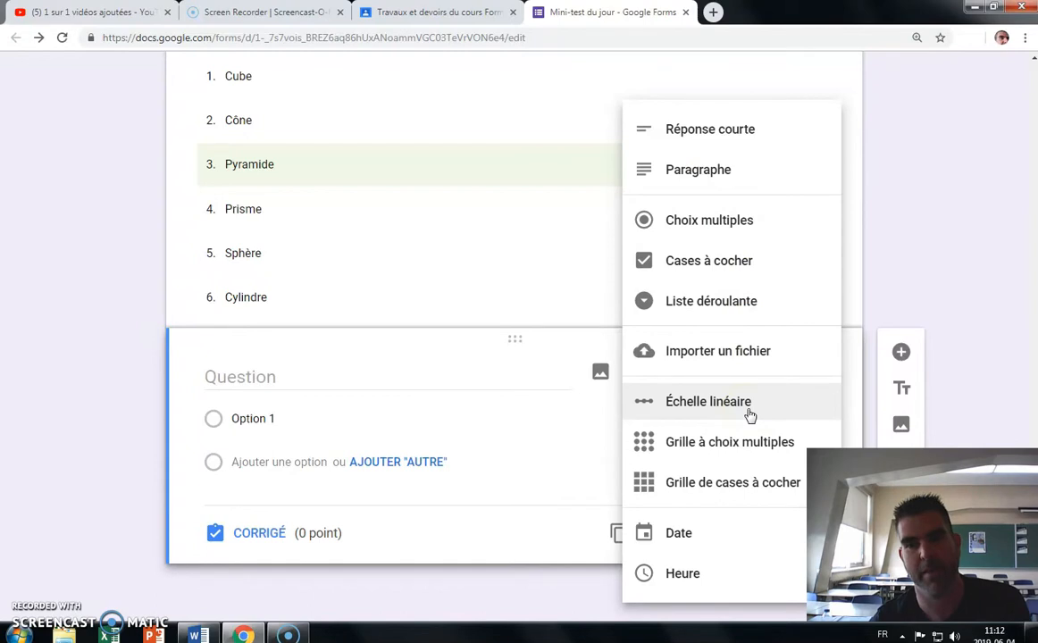
pyautogui.click(757, 440)
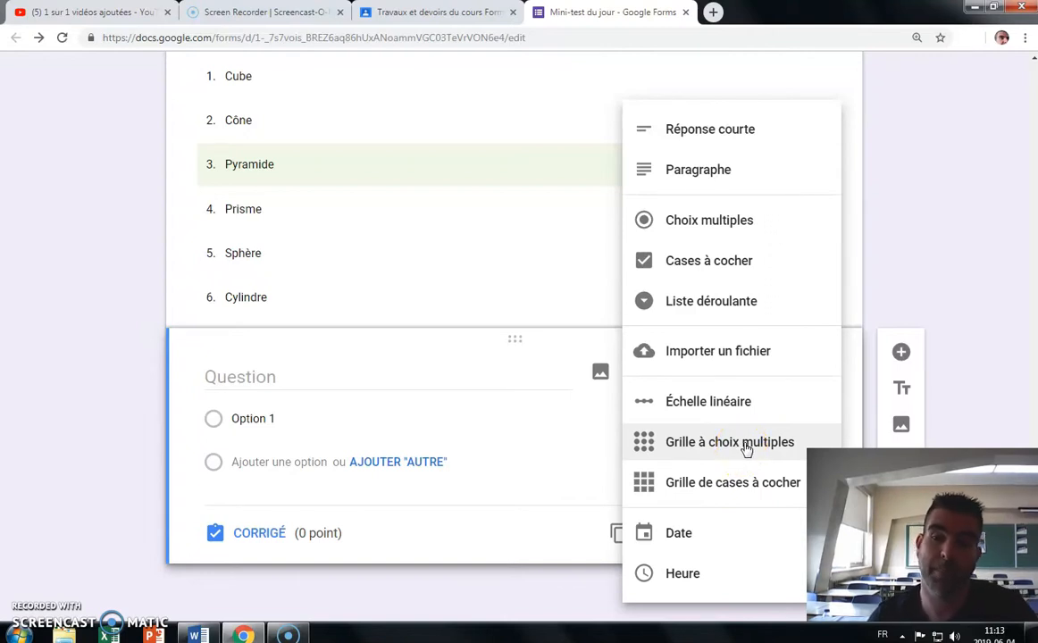
pyautogui.click(749, 483)
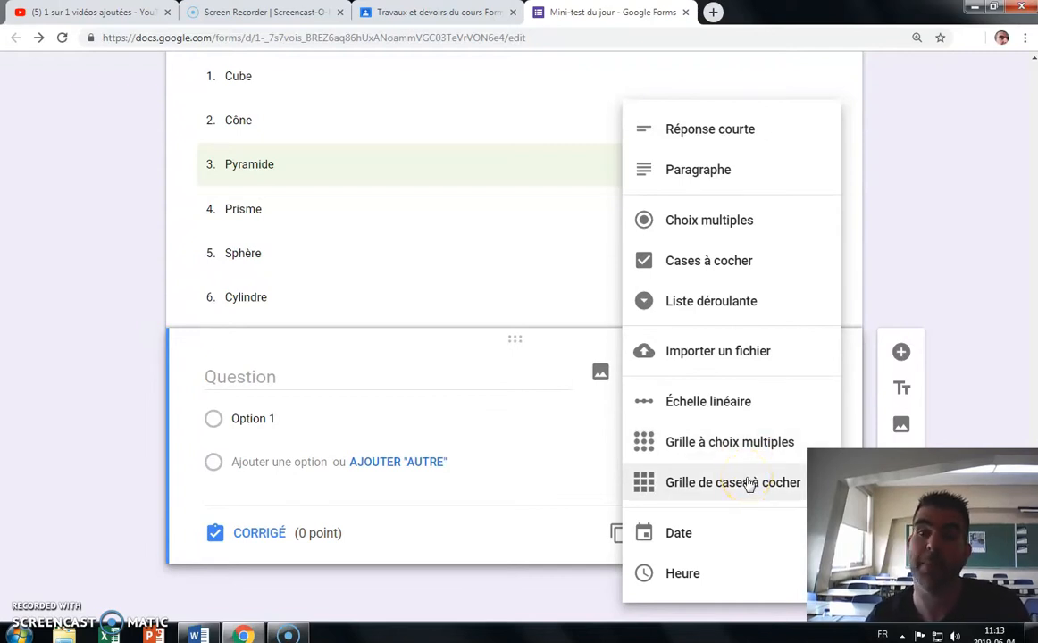
pyautogui.click(749, 445)
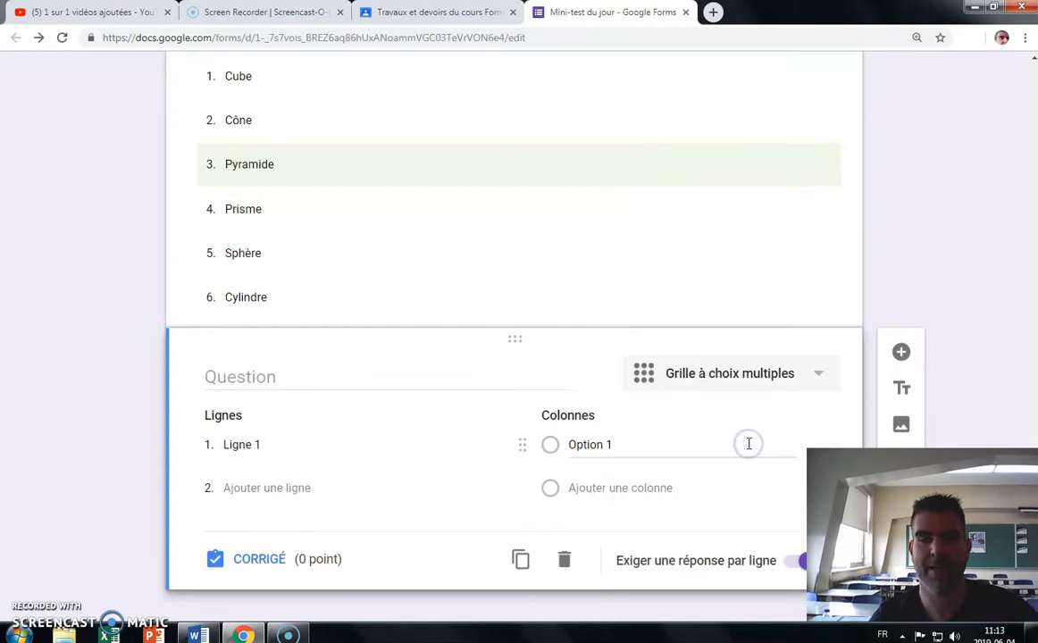
# - Enter "Complétez.." as the text of the multiple-choice grid question
pyautogui.click(317, 375)
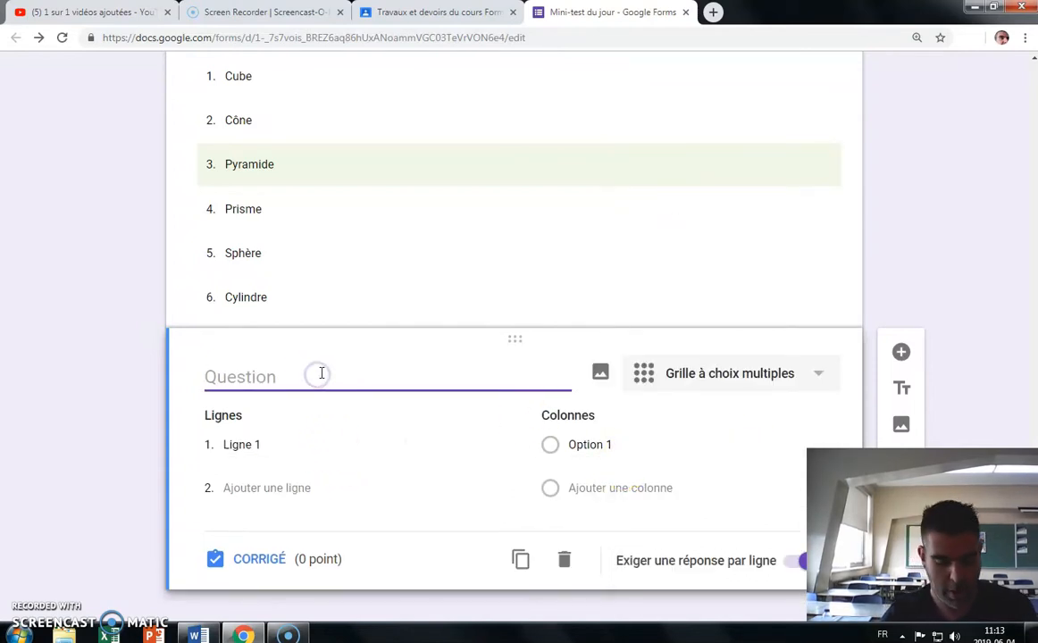
pyautogui.write('Compl')
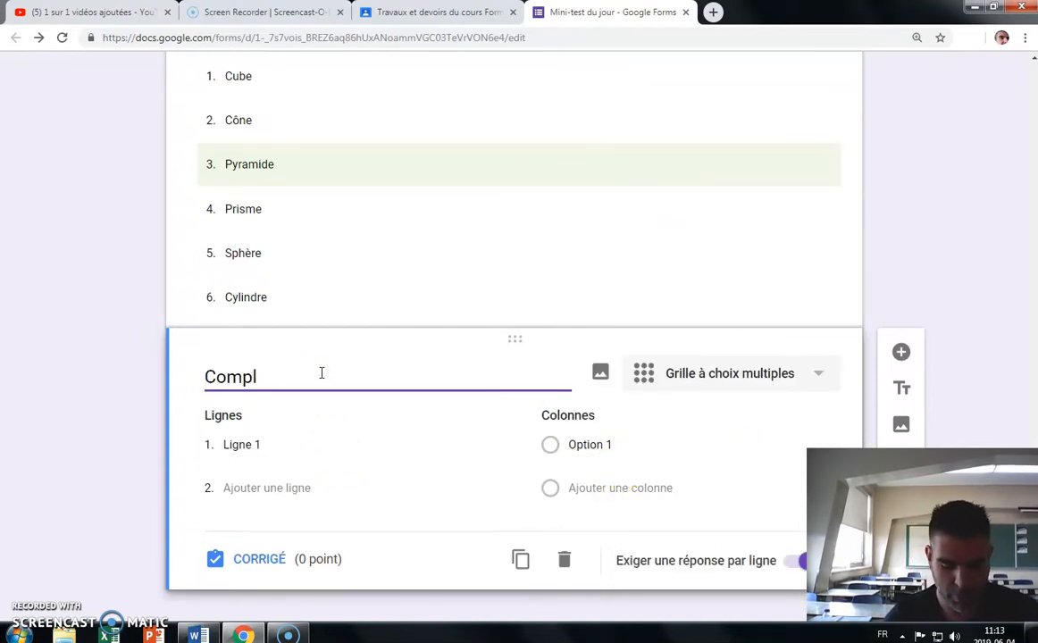
pyautogui.write('étez')
pyautogui.click(324, 371)
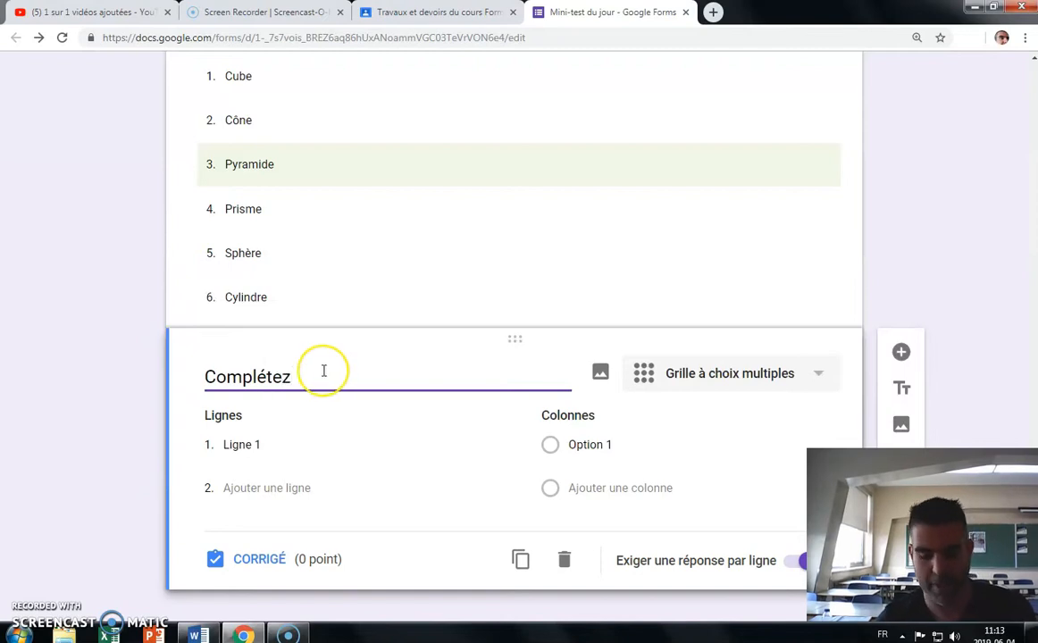
pyautogui.scroll(-1, 299, 409)
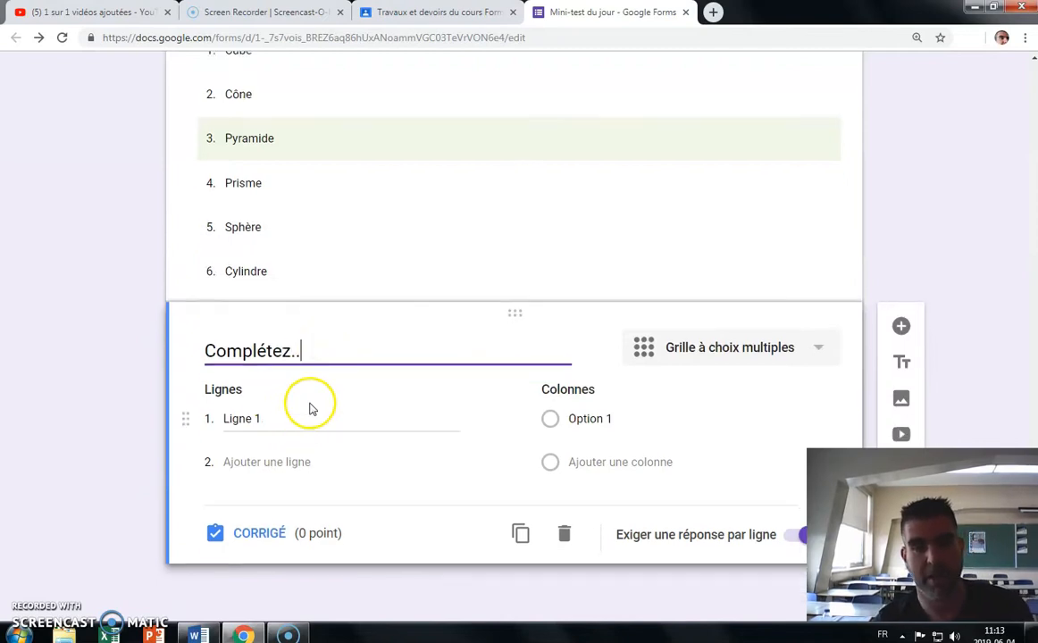
# - Add Ligne 2 to Ligne 4 and Colonne 2 and Colonne 3 to the "Complétez.." grid, keeping their default labels
pyautogui.click(343, 461)
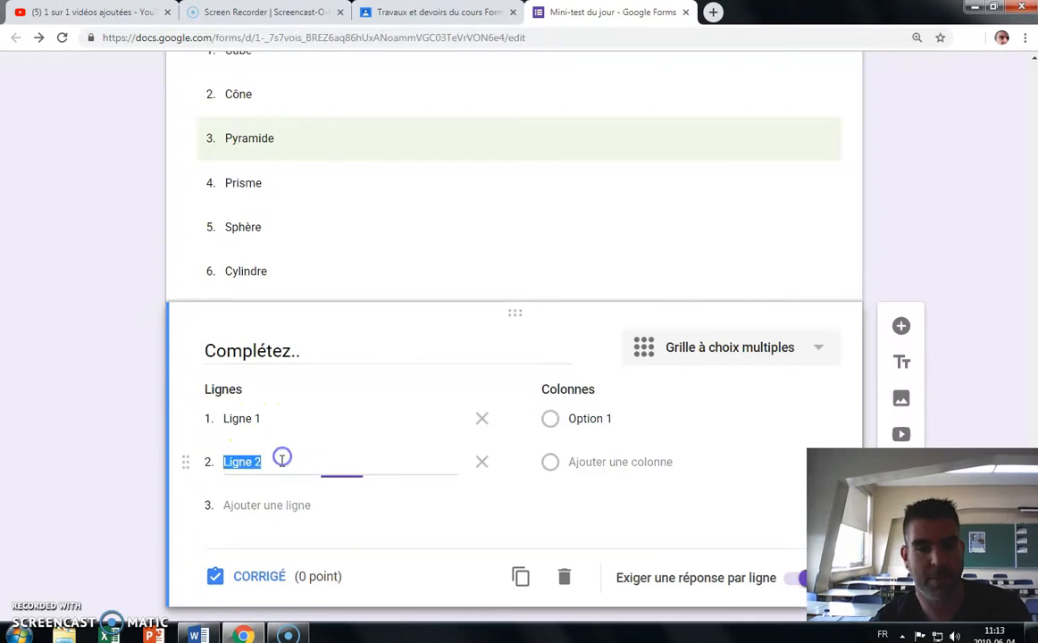
pyautogui.click(304, 505)
pyautogui.click(292, 548)
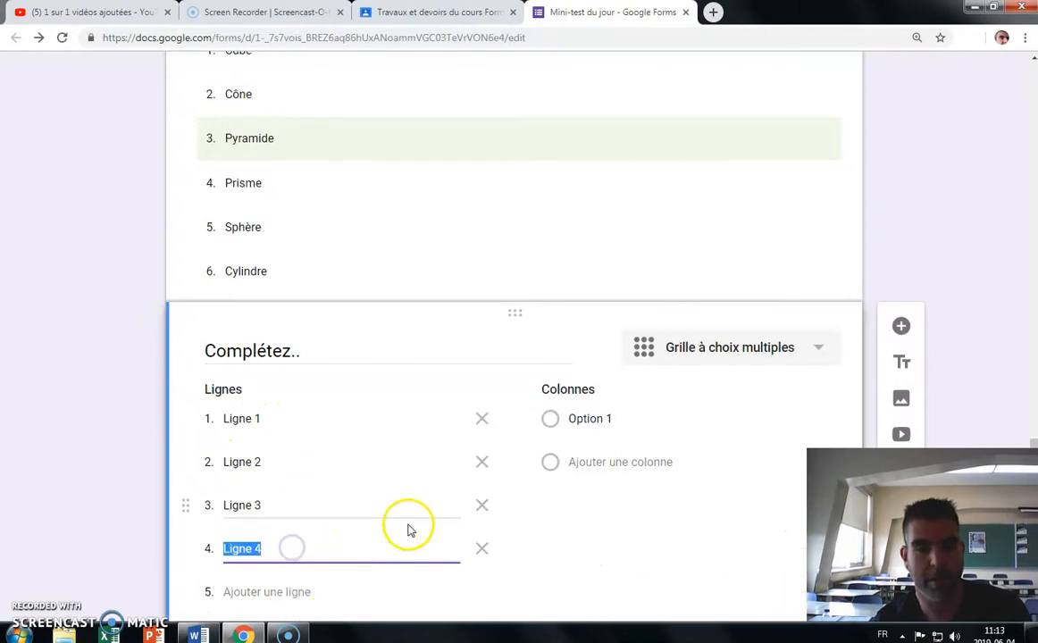
pyautogui.click(605, 461)
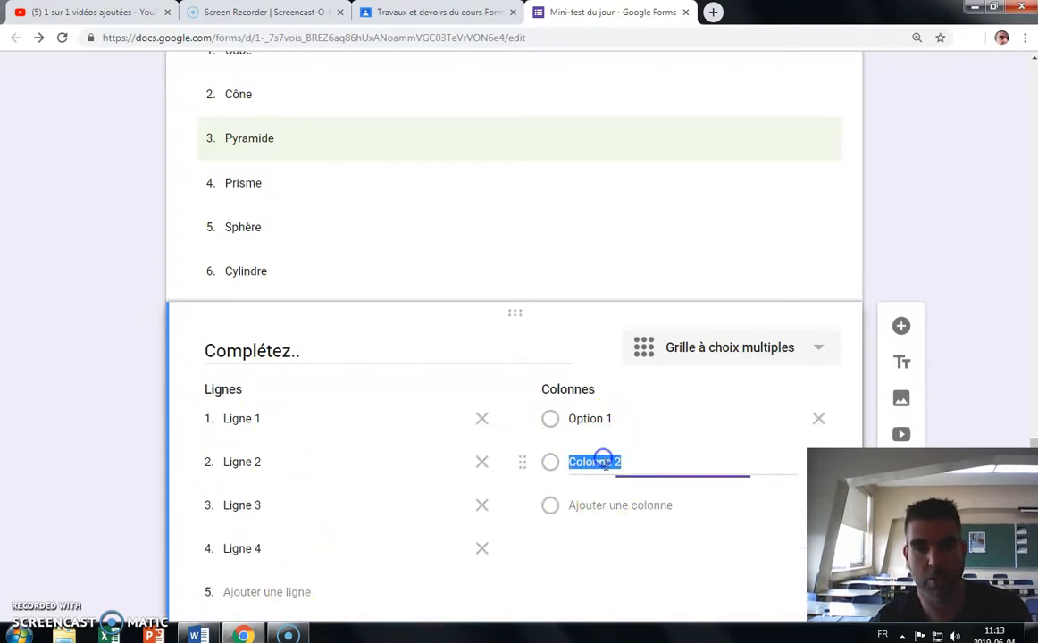
pyautogui.click(604, 504)
pyautogui.scroll(-2, 505, 499)
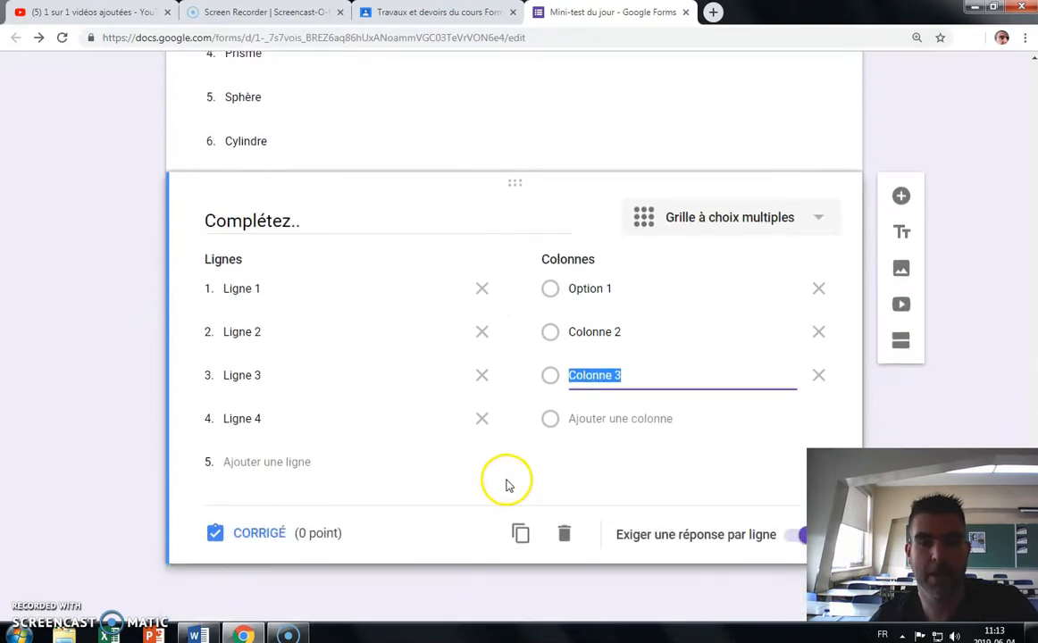
# - In the answer key of "Complétez..", set every row to 1 point and mark Option 1 as correct for Ligne 1
pyautogui.click(259, 536)
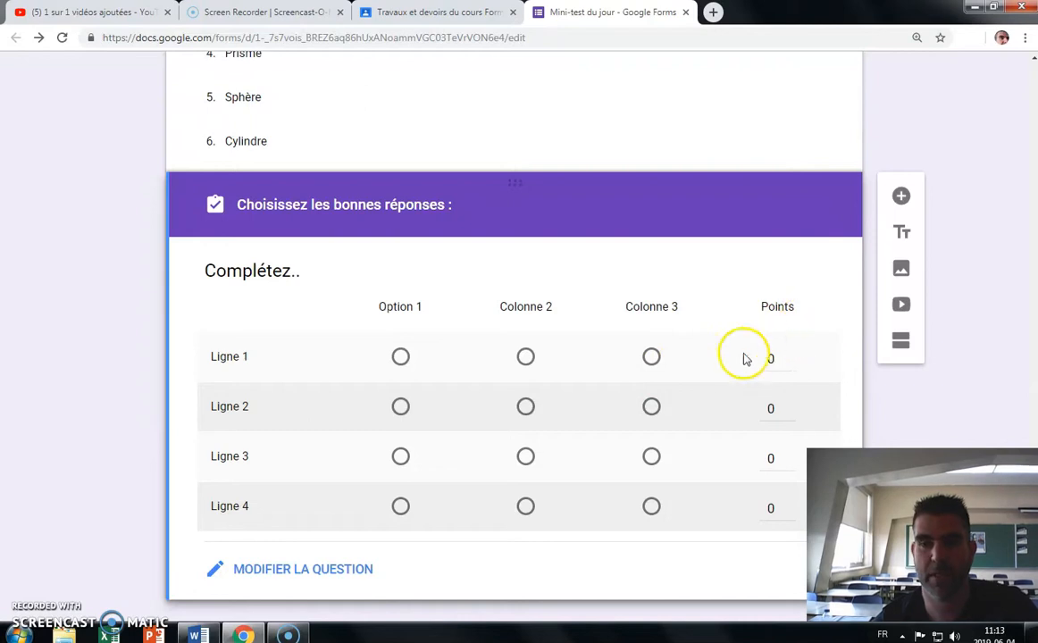
pyautogui.click(791, 402)
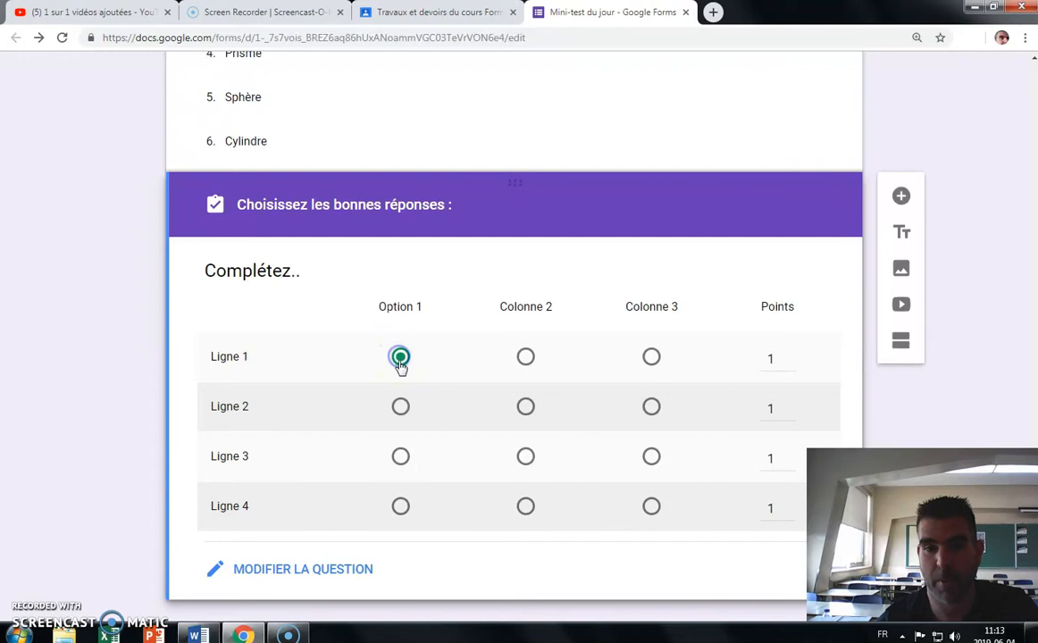
pyautogui.click(526, 357)
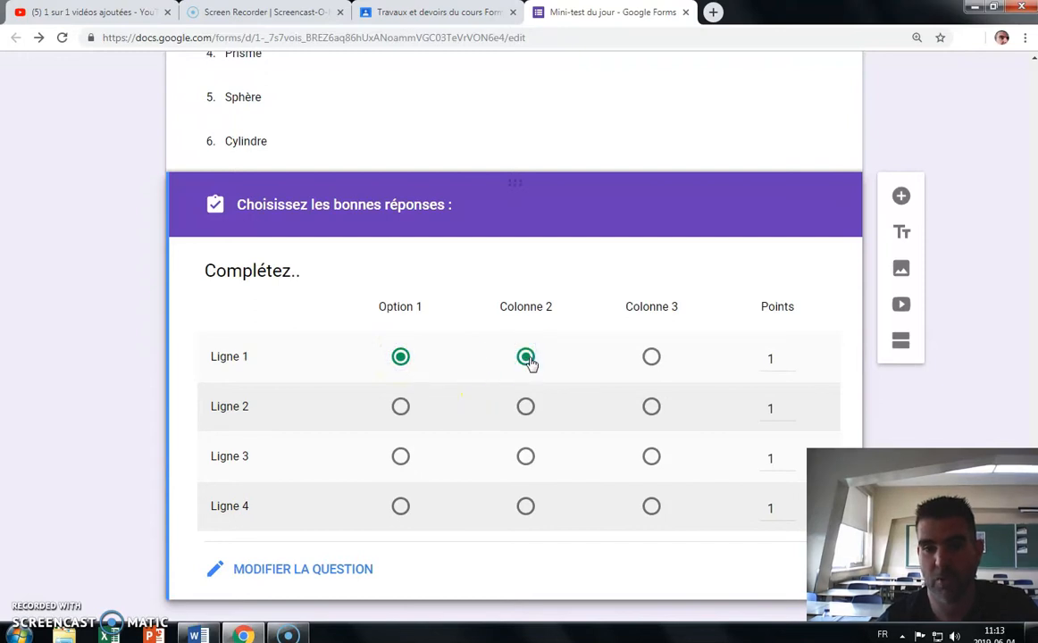
pyautogui.click(651, 358)
pyautogui.click(651, 358)
pyautogui.click(526, 357)
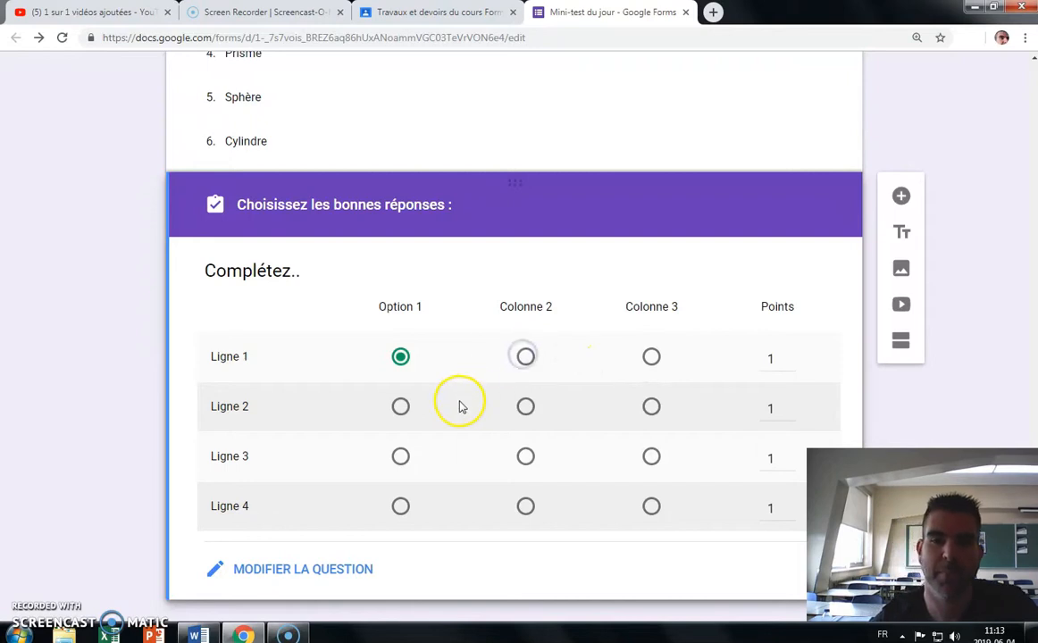
# - Mark Colonne 2 as correct for Ligne 2, Option 1 for Ligne 3 and Colonne 3 for Ligne 4
pyautogui.click(526, 406)
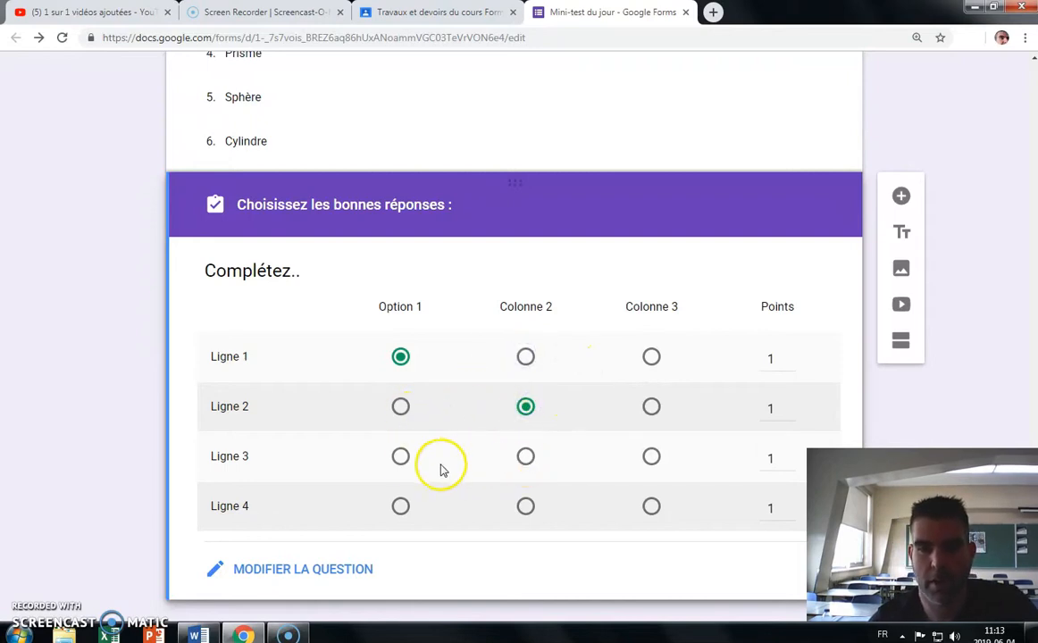
pyautogui.click(400, 457)
pyautogui.click(653, 508)
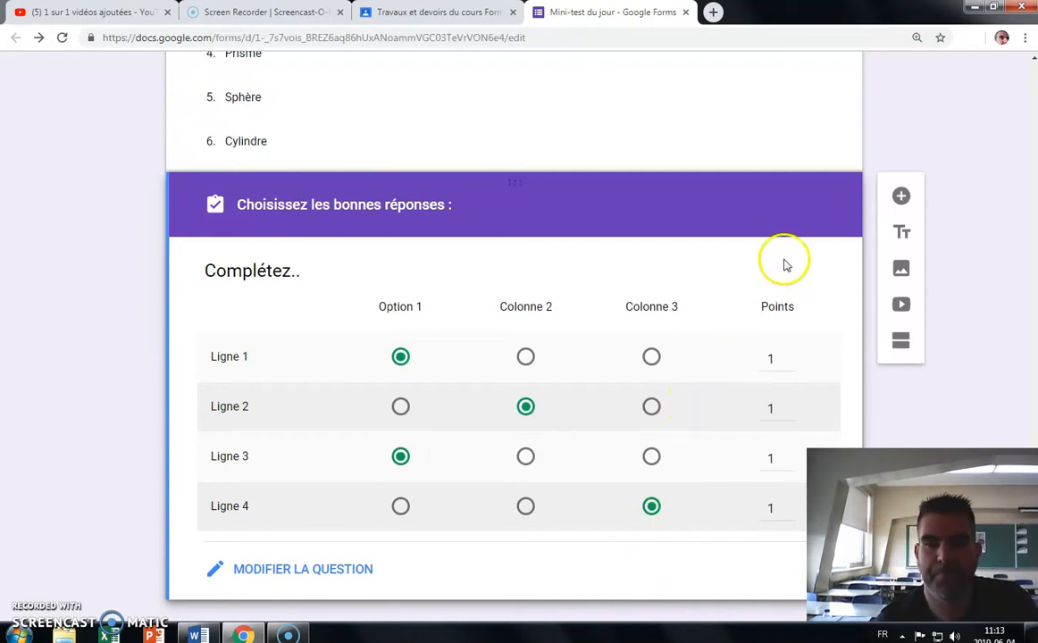
pyautogui.click(902, 204)
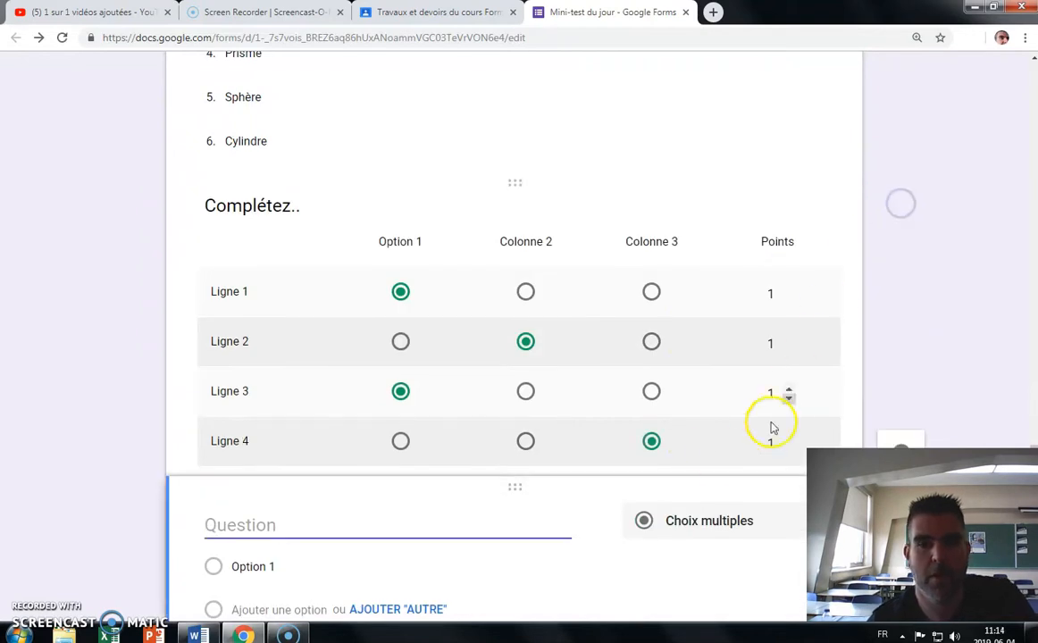
pyautogui.click(816, 381)
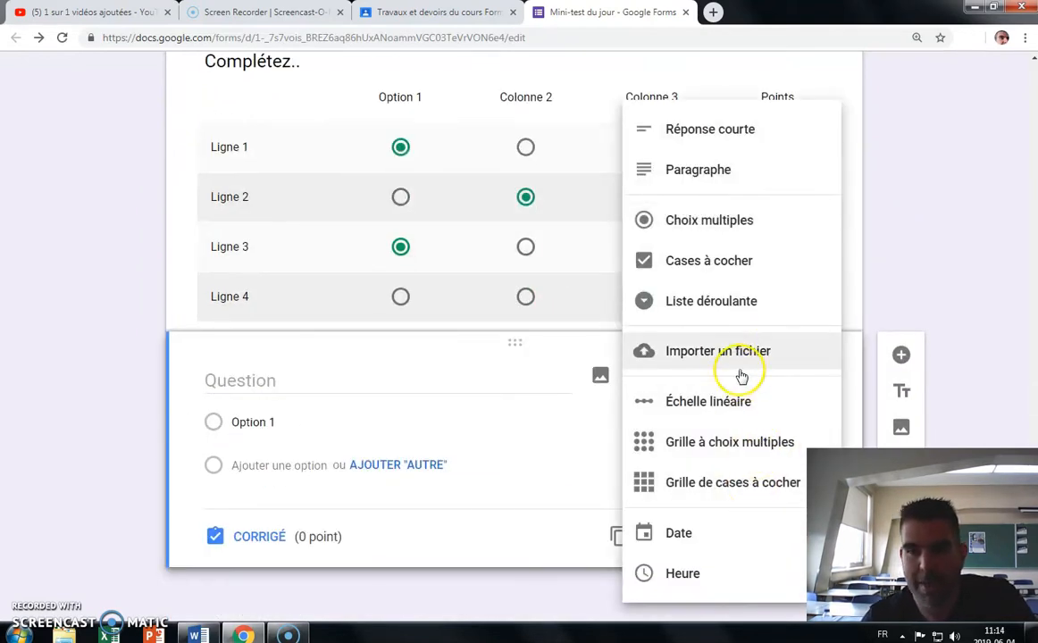
pyautogui.click(902, 264)
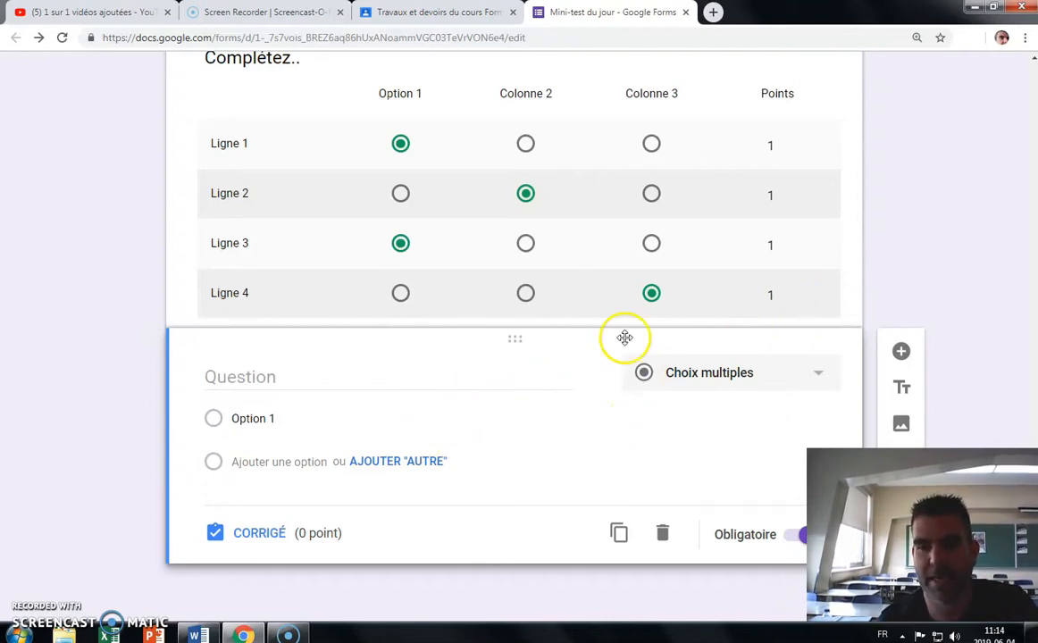
pyautogui.click(662, 533)
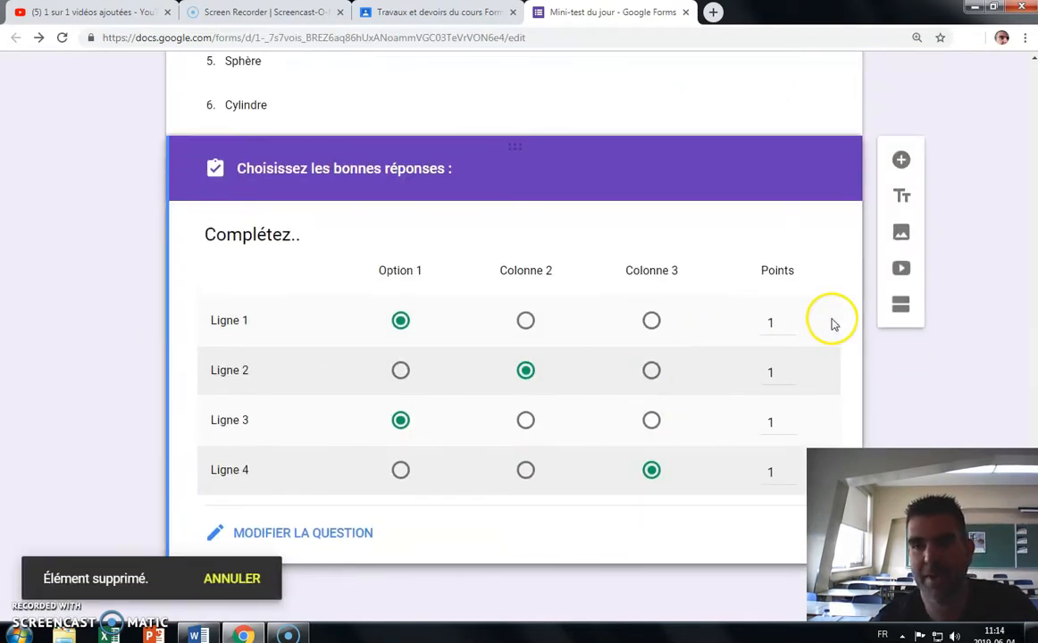
# - Add a new section after the "Complétez.." question and title it "Section 2"
pyautogui.click(900, 308)
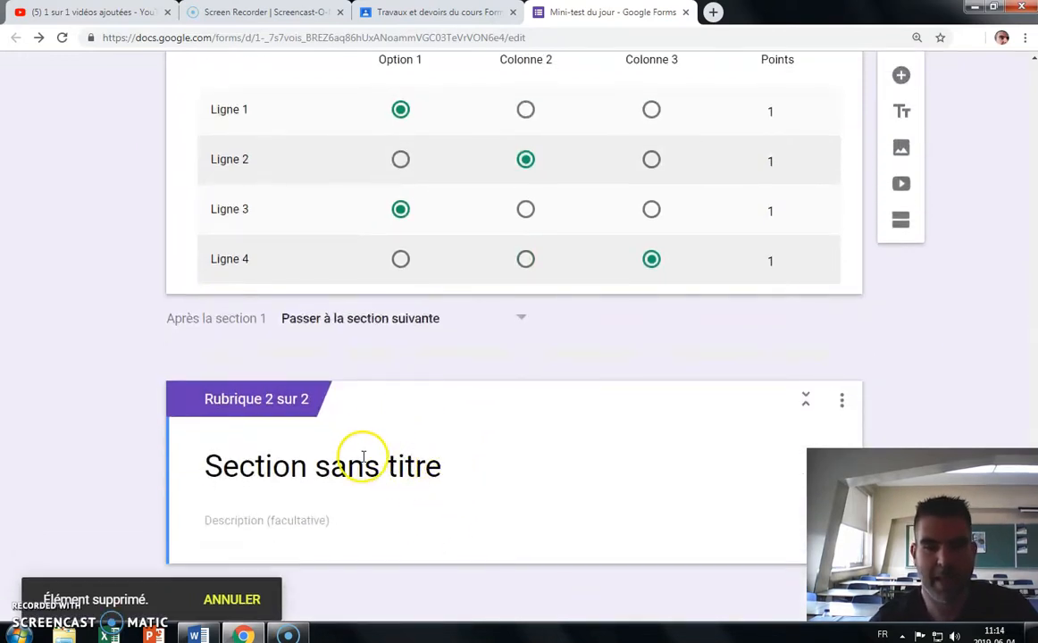
pyautogui.click(407, 466)
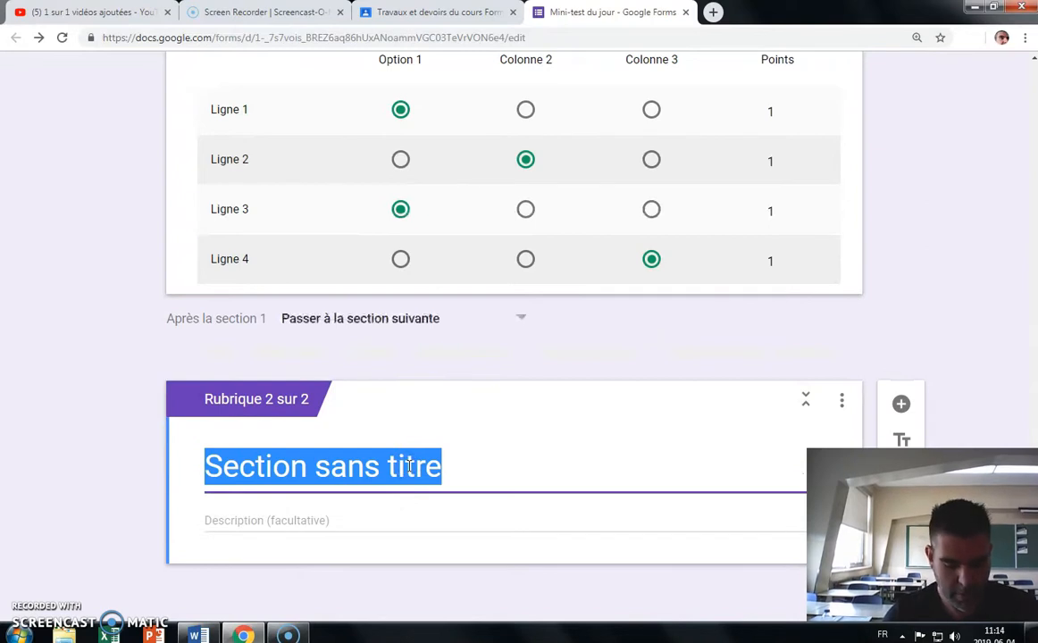
pyautogui.write('Section 2')
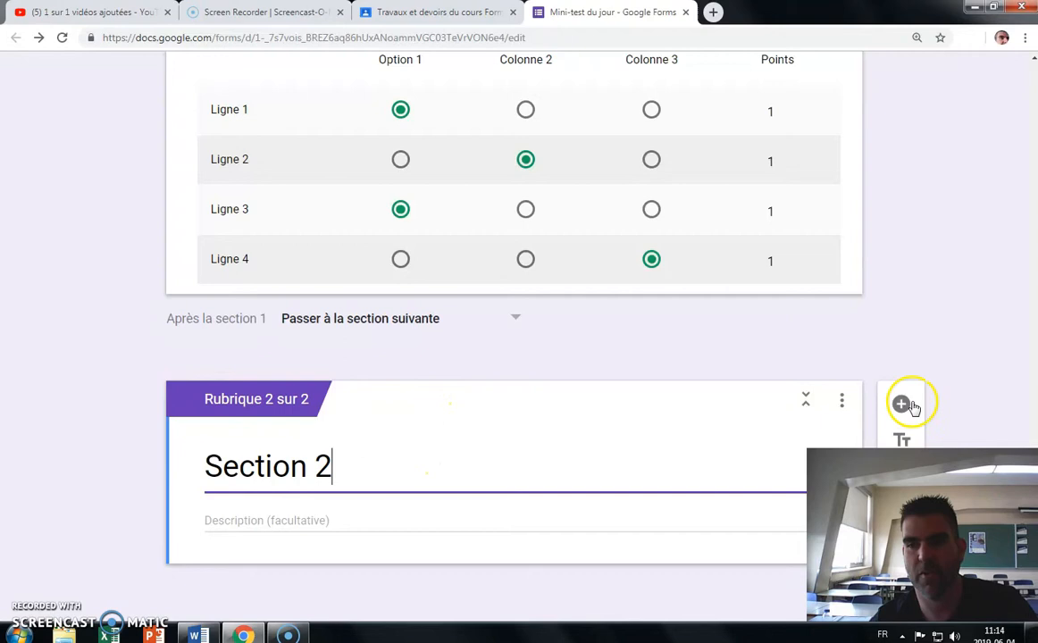
pyautogui.click(979, 388)
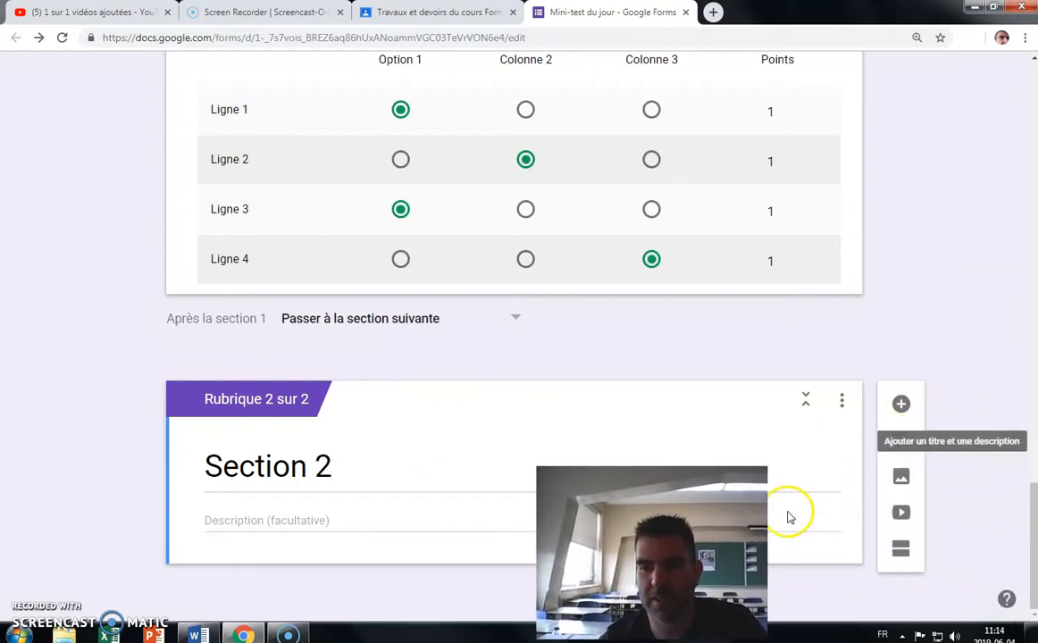
# - Search YouTube for the teacher's name plus "pythagore" and insert the video "Pythagore dans une pyramide" into Section 2
pyautogui.click(900, 514)
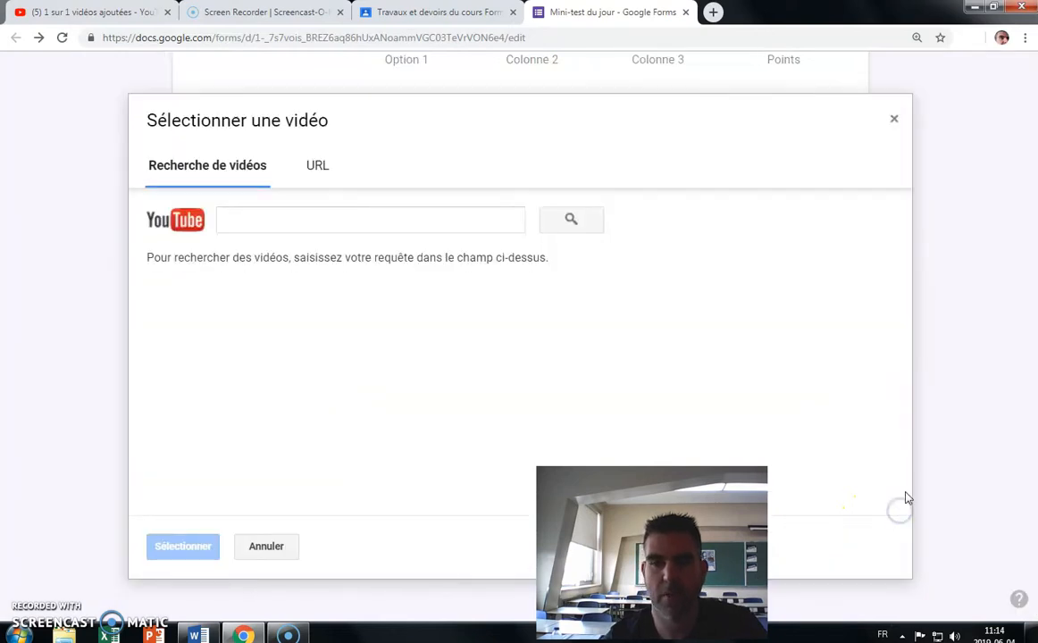
pyautogui.click(312, 224)
pyautogui.write('carl grandmont')
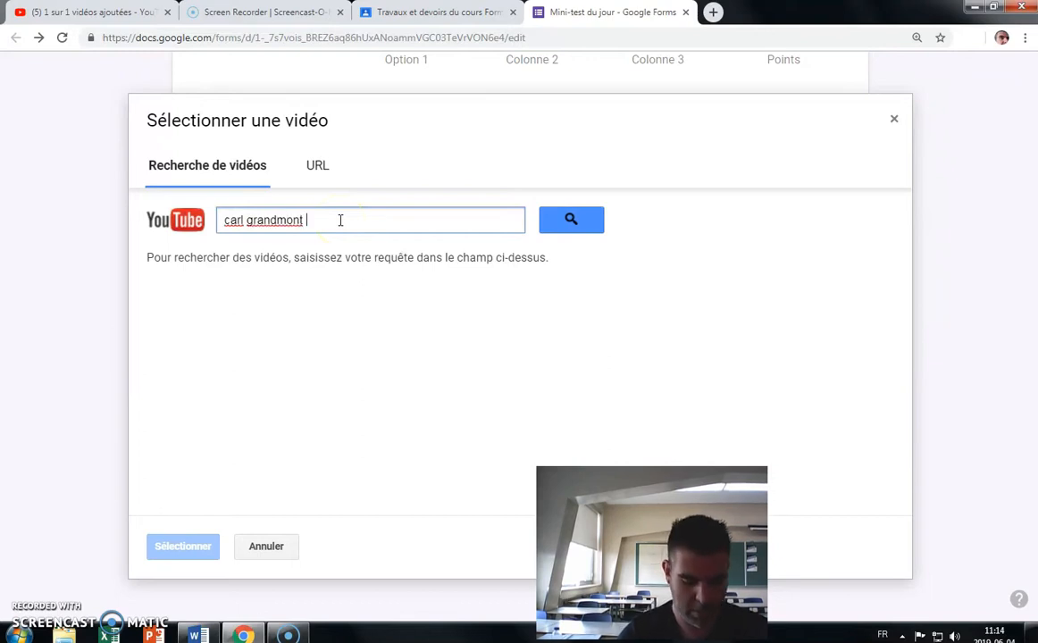
pyautogui.write(' pythagore')
pyautogui.press('Return')
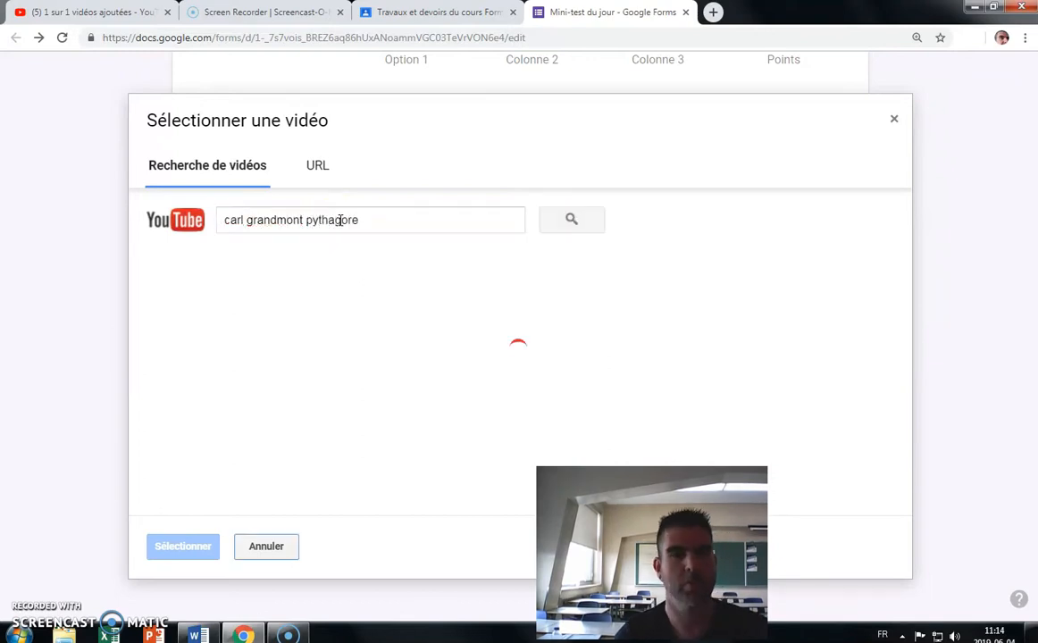
pyautogui.click(353, 294)
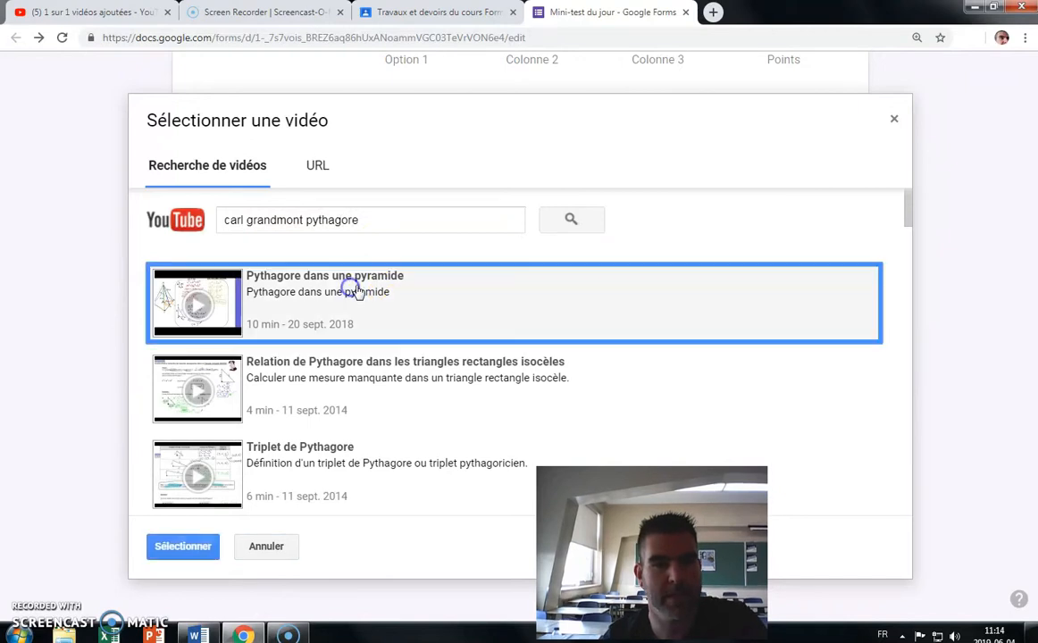
pyautogui.click(184, 546)
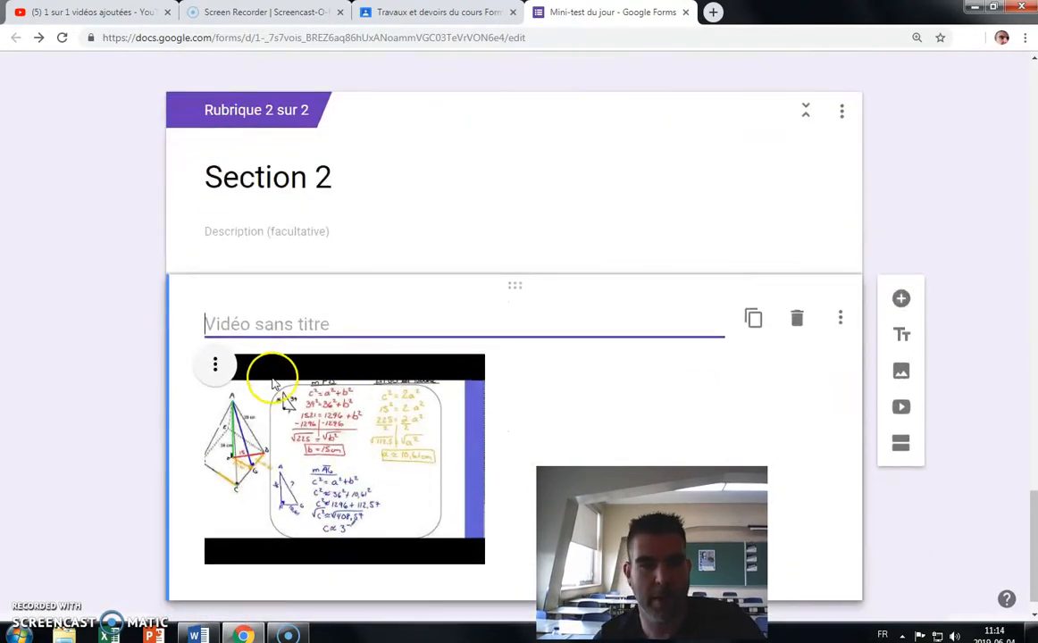
# - Center the Pythagore video within its block
pyautogui.click(218, 362)
pyautogui.click(172, 420)
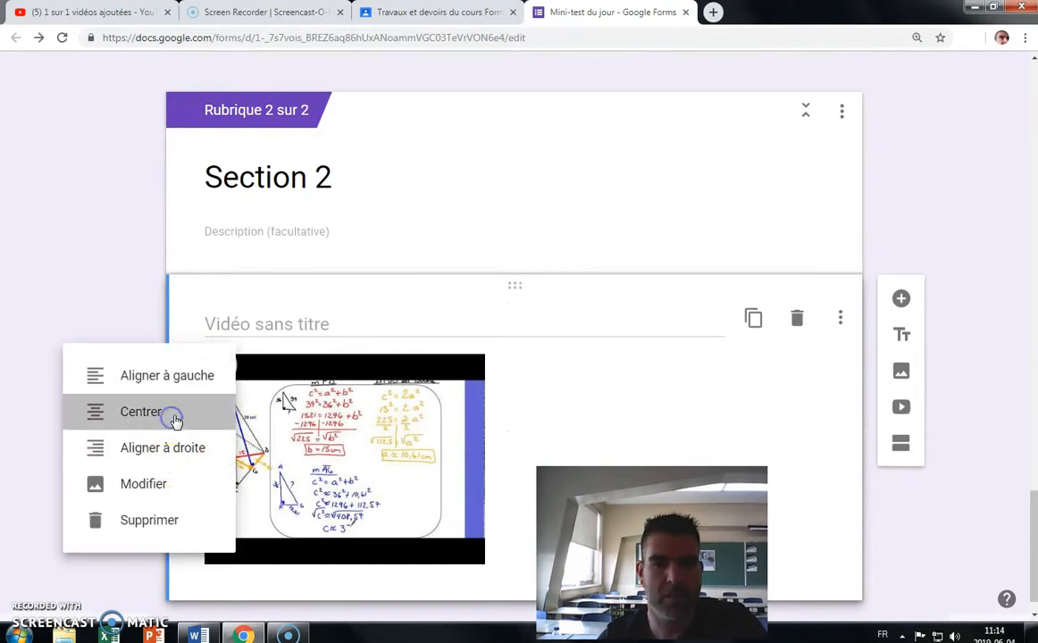
pyautogui.scroll(-1, 457, 364)
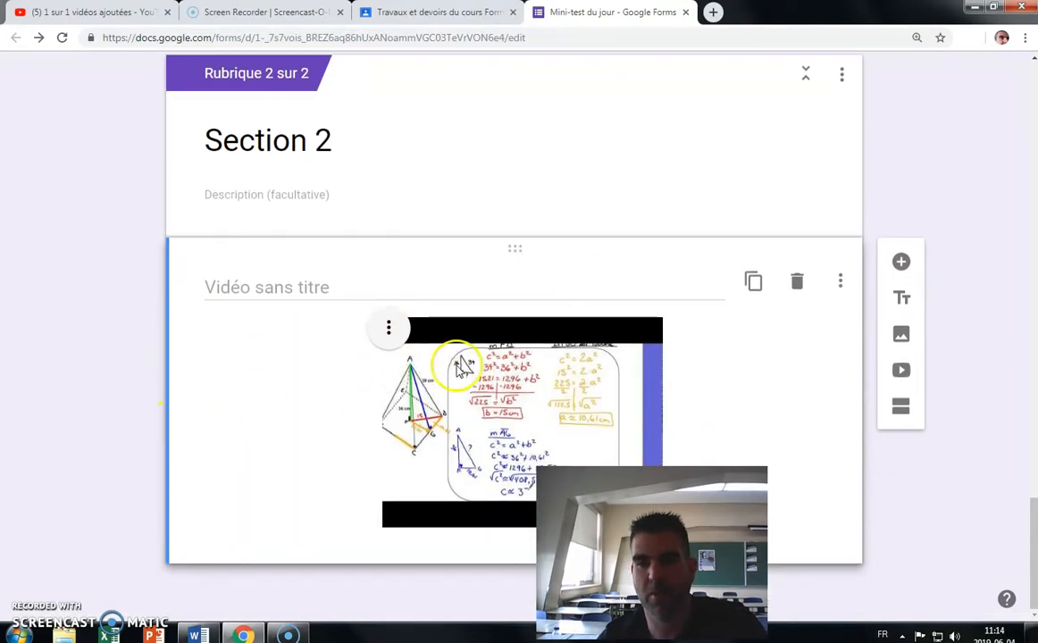
# - Add a multiple-choice question "Quel..." below the video with Option 1, Option 2 and Option 3 as choices
pyautogui.click(900, 261)
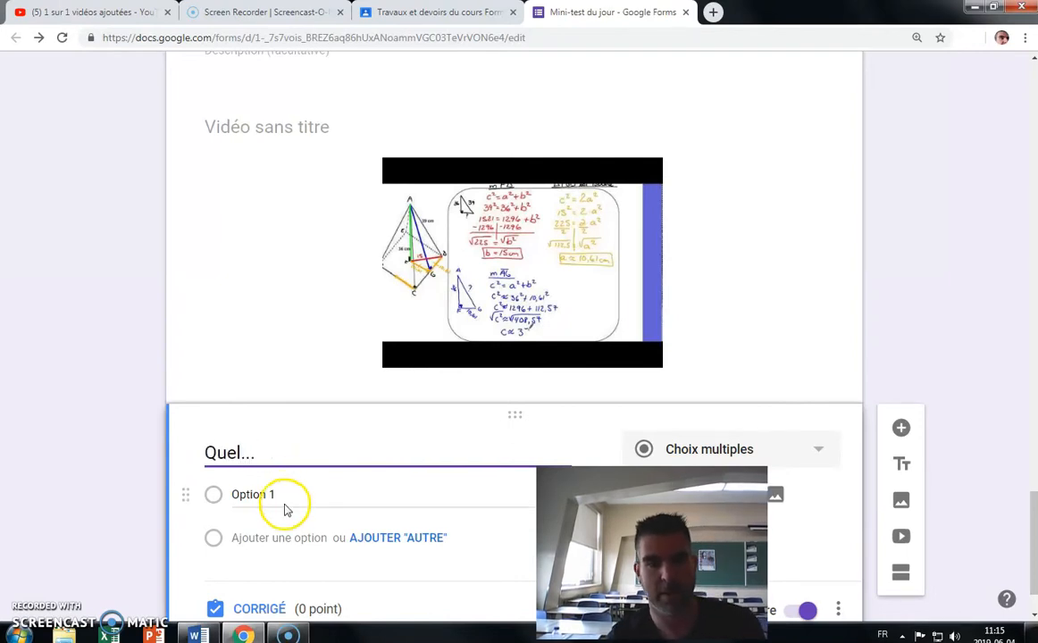
pyautogui.click(276, 536)
pyautogui.click(280, 579)
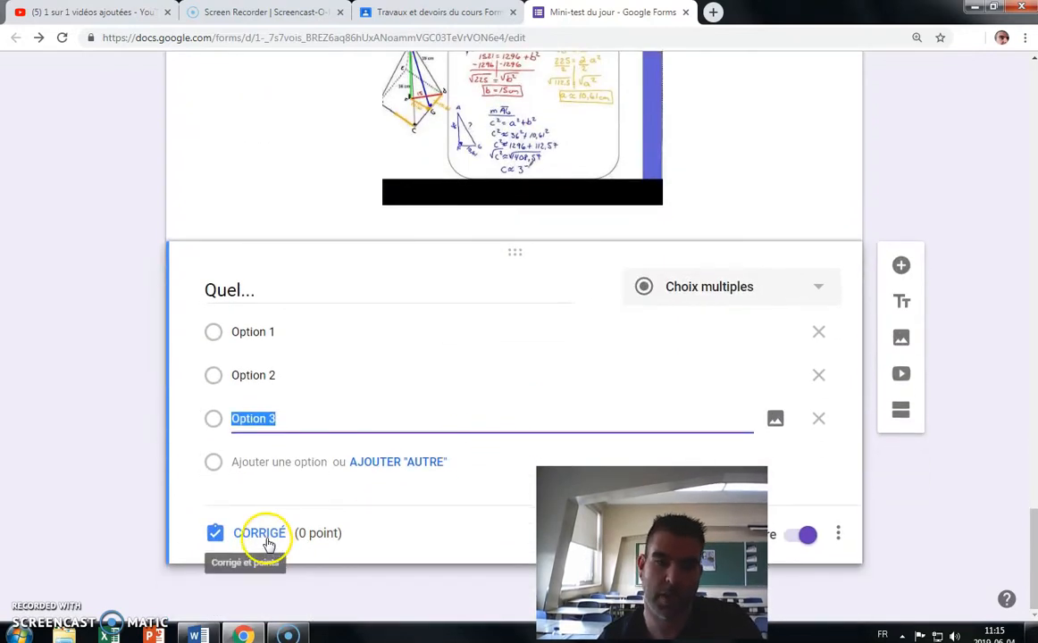
# - In the answer key of "Quel...", assign 2 points and mark Option 3 as correct
pyautogui.click(271, 540)
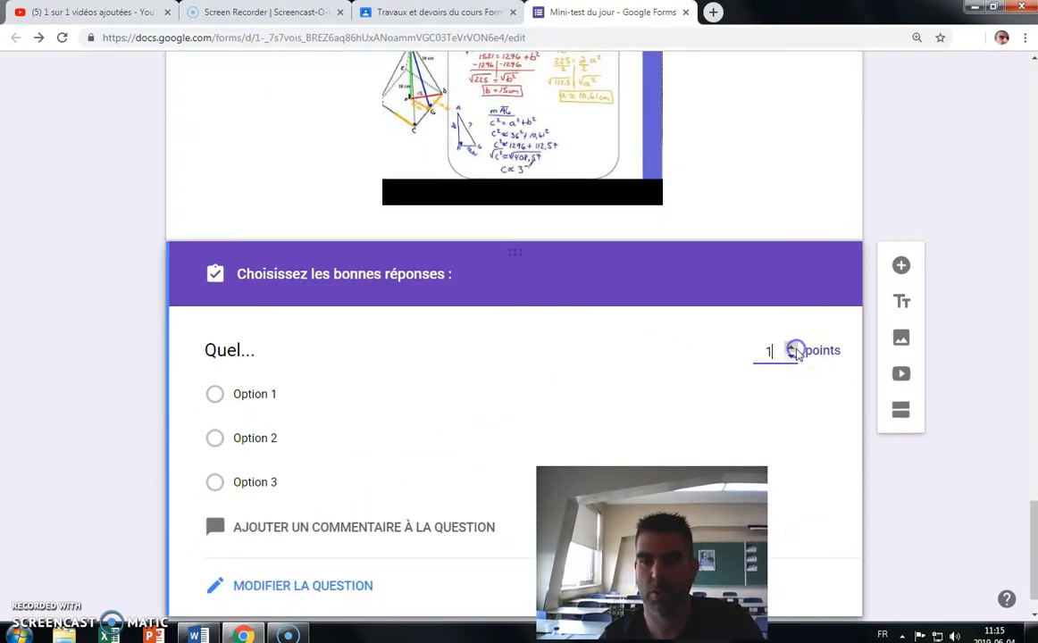
pyautogui.click(220, 483)
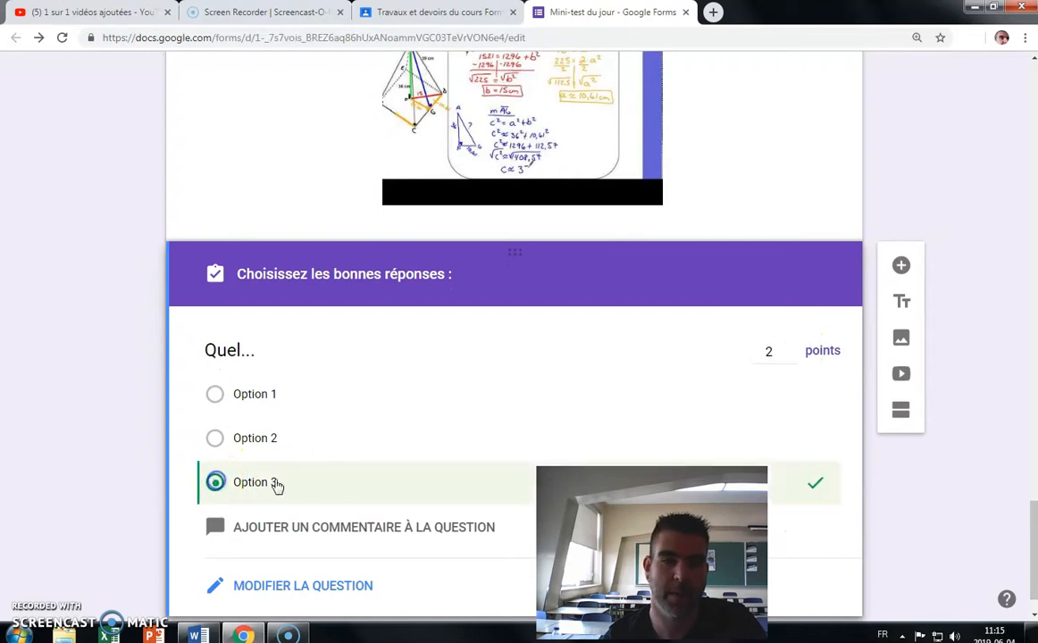
pyautogui.scroll(-1, 331, 478)
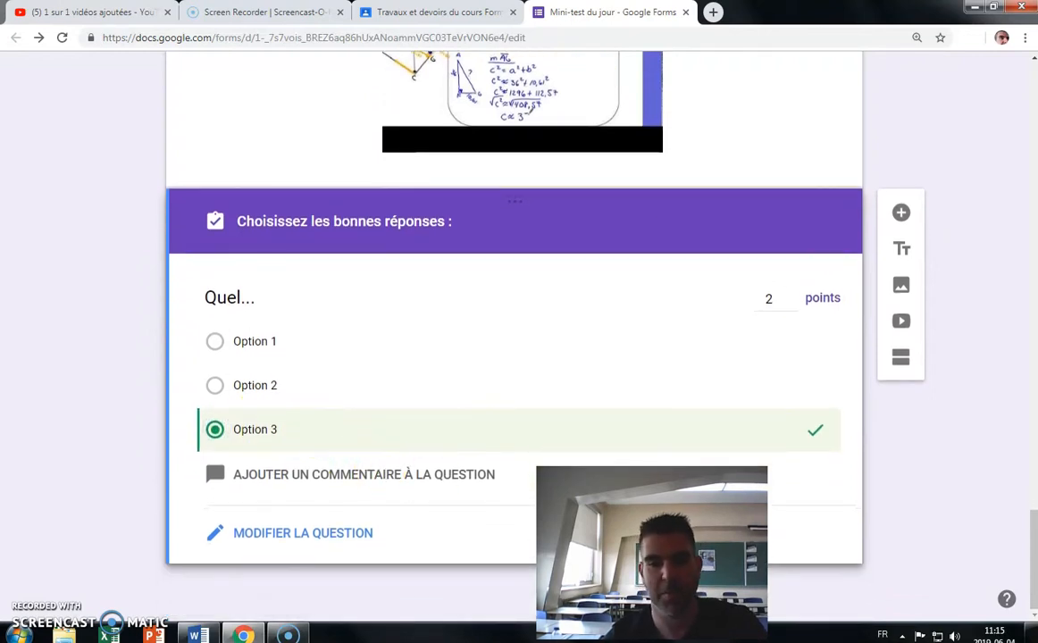
# - Change the form's theme color to green and its background to the second green shade
pyautogui.scroll(8, 530, 401)
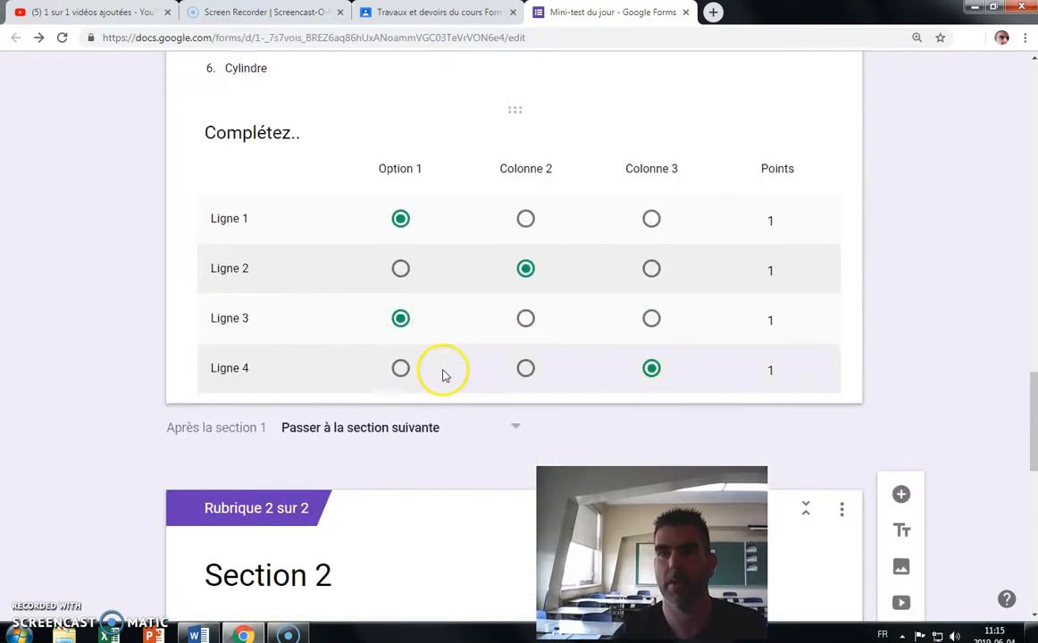
pyautogui.scroll(5, 430, 403)
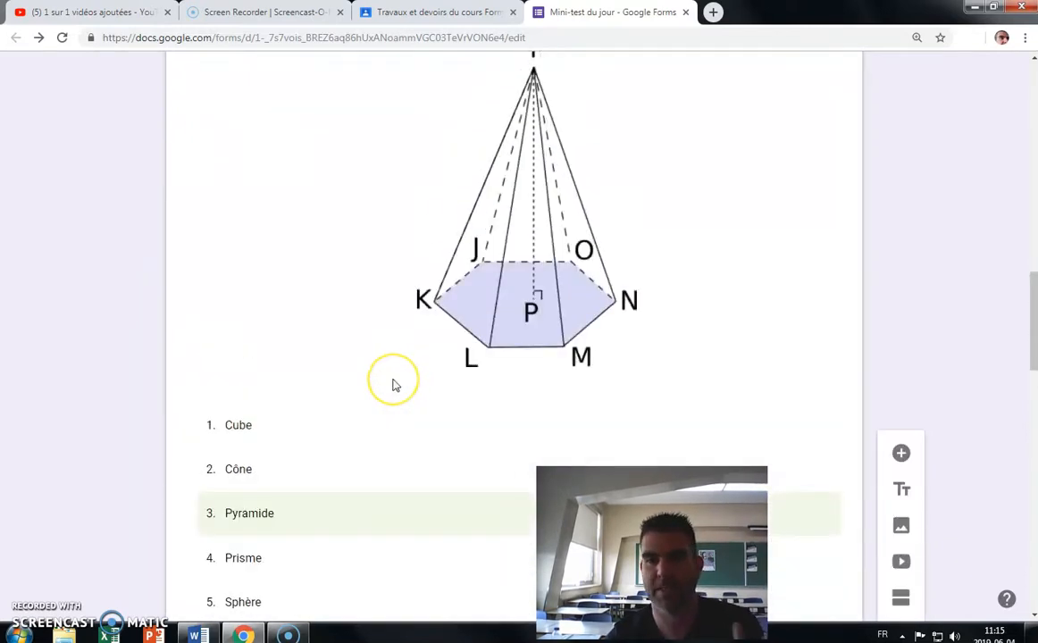
pyautogui.scroll(10, 396, 386)
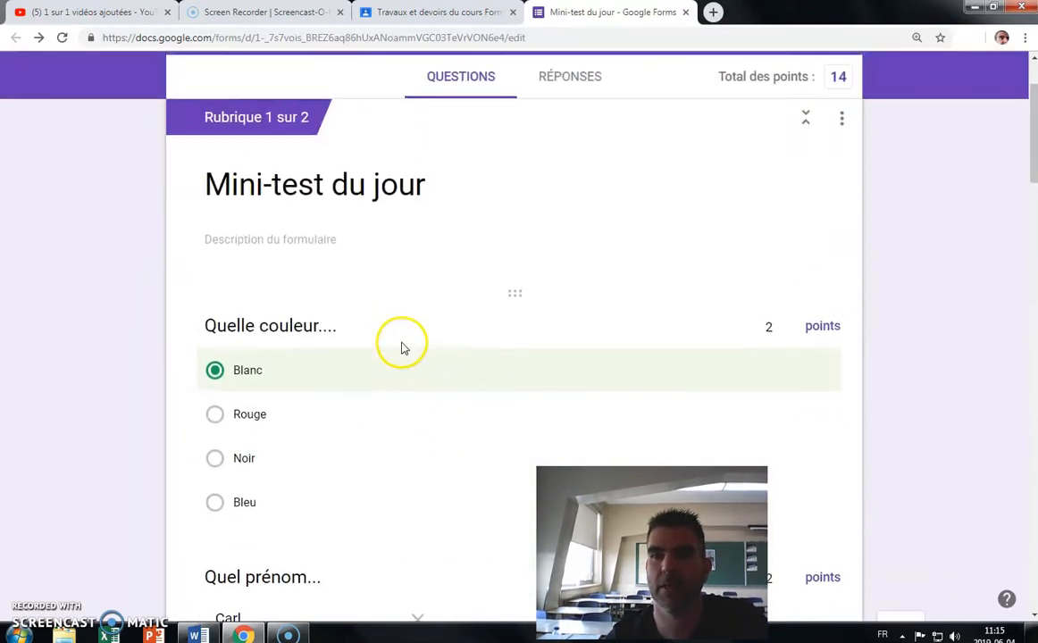
pyautogui.click(724, 84)
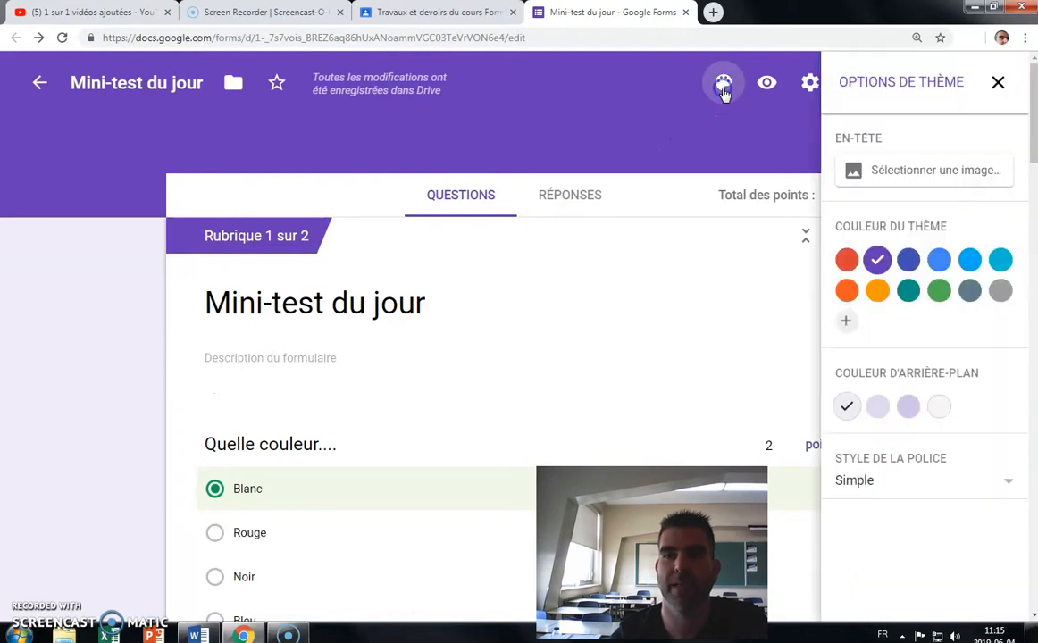
pyautogui.click(939, 290)
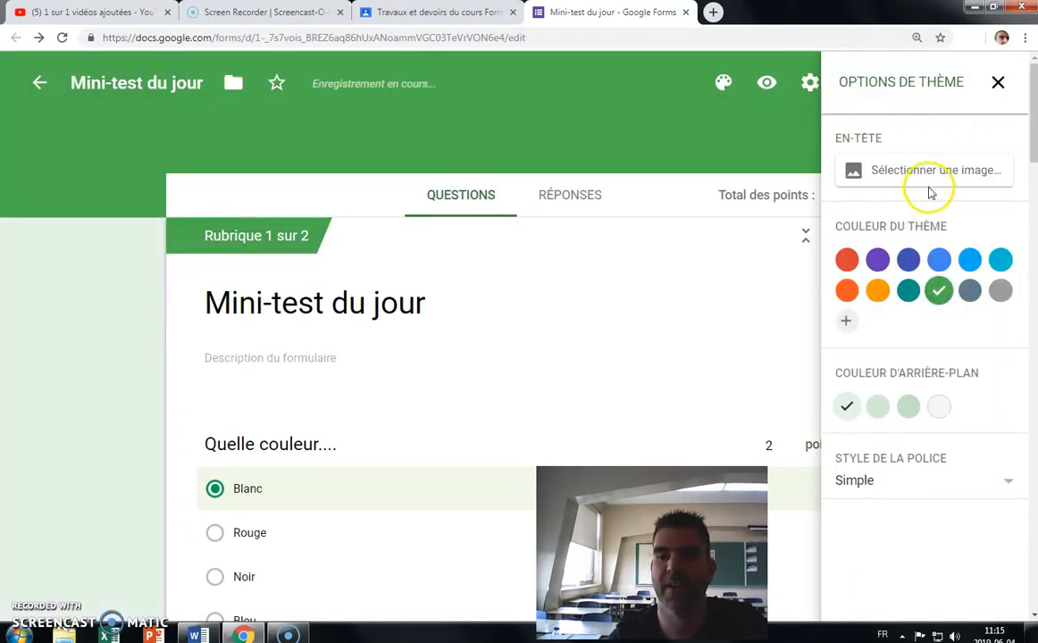
pyautogui.click(876, 407)
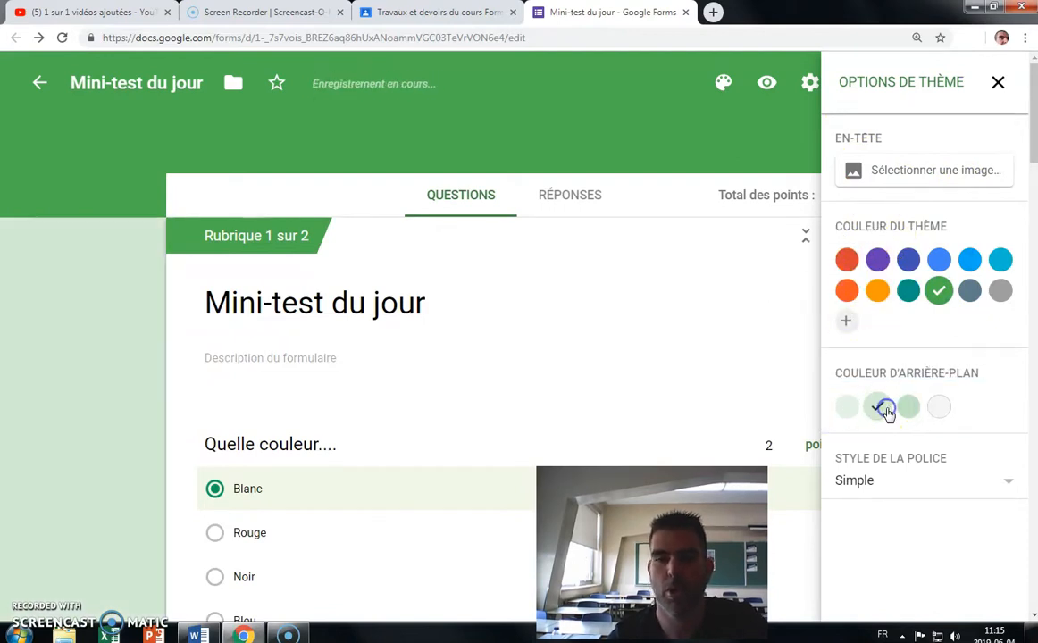
pyautogui.click(998, 82)
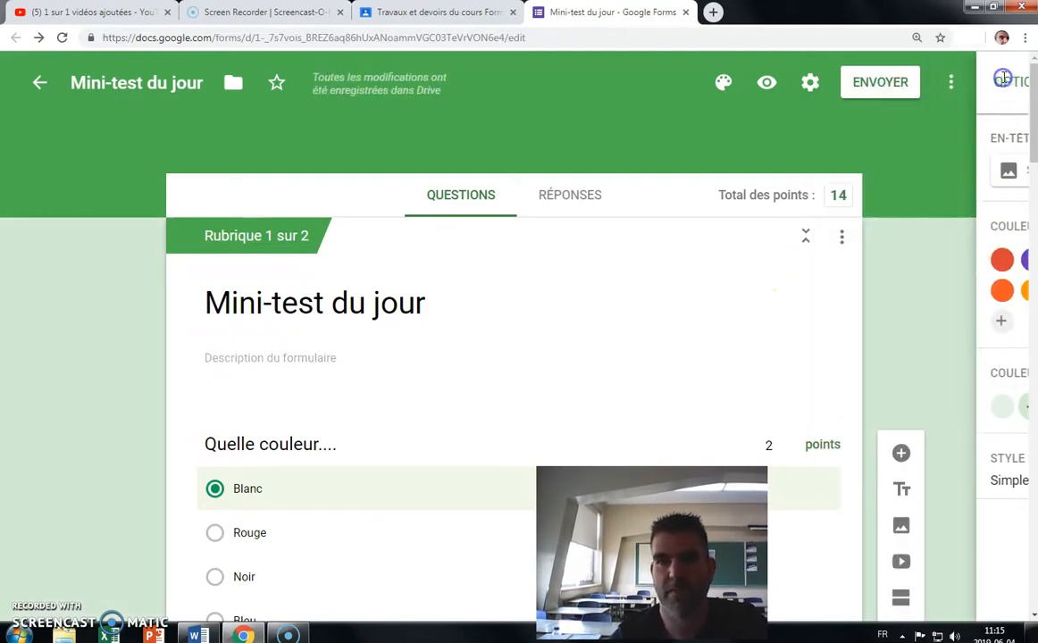
# - Open the form preview and examine how the questions appear to students, down to the "Complétez.." grid
pyautogui.click(767, 87)
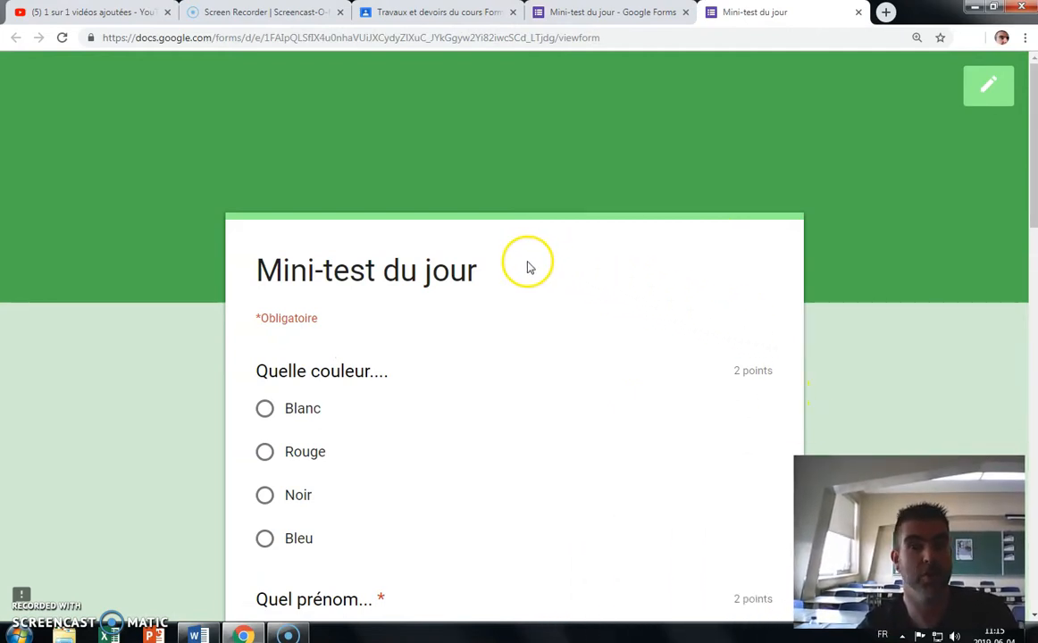
pyautogui.scroll(-2, 528, 269)
pyautogui.scroll(-1, 330, 255)
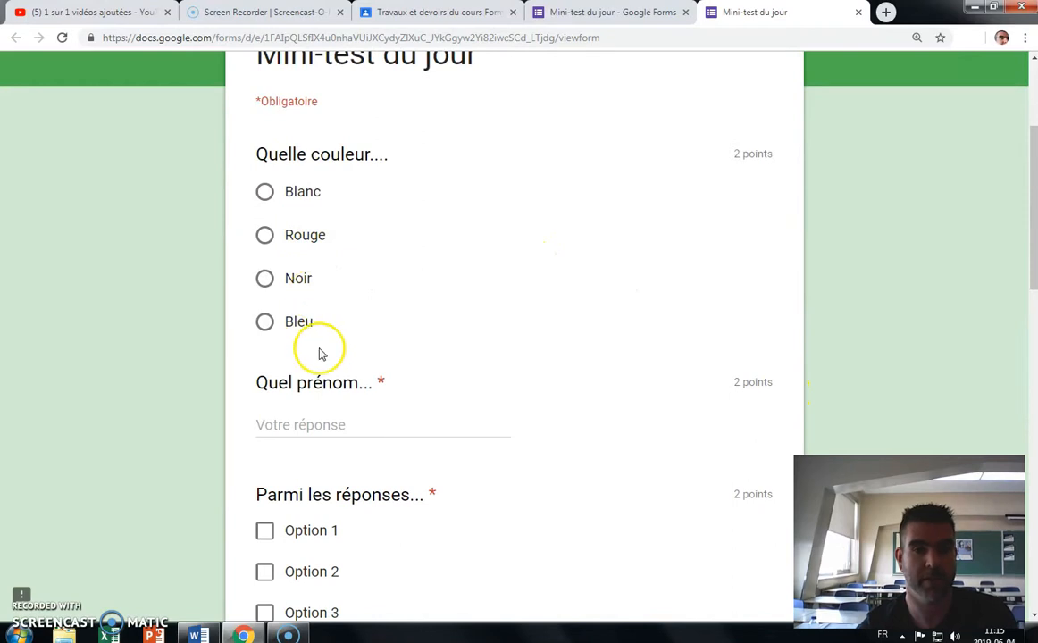
pyautogui.scroll(-1, 325, 380)
pyautogui.scroll(-2, 326, 334)
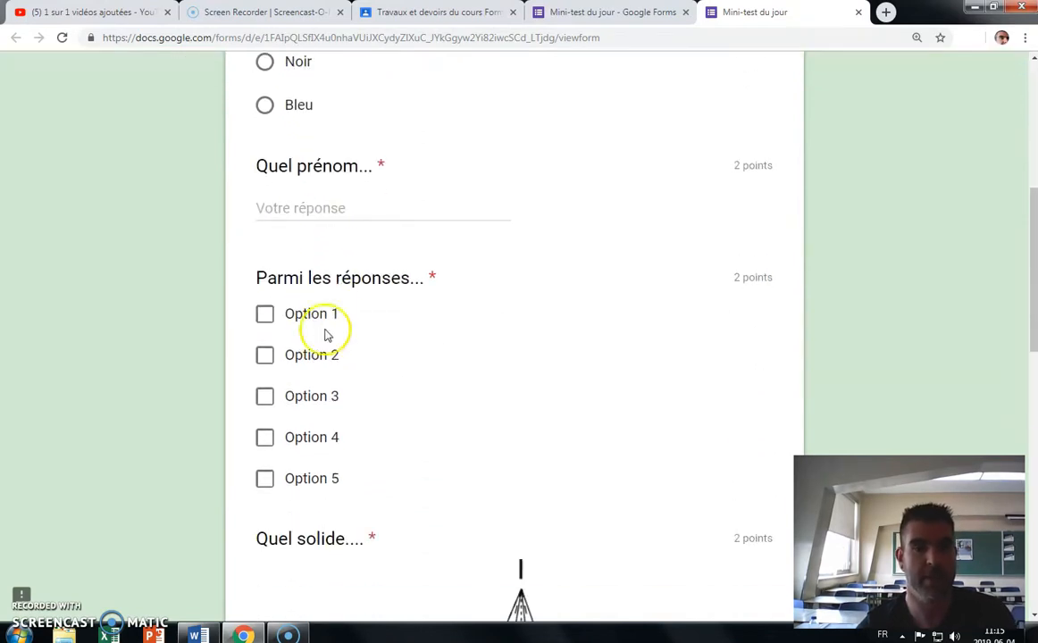
pyautogui.scroll(-2, 270, 337)
pyautogui.scroll(-4, 322, 359)
pyautogui.scroll(-2, 400, 365)
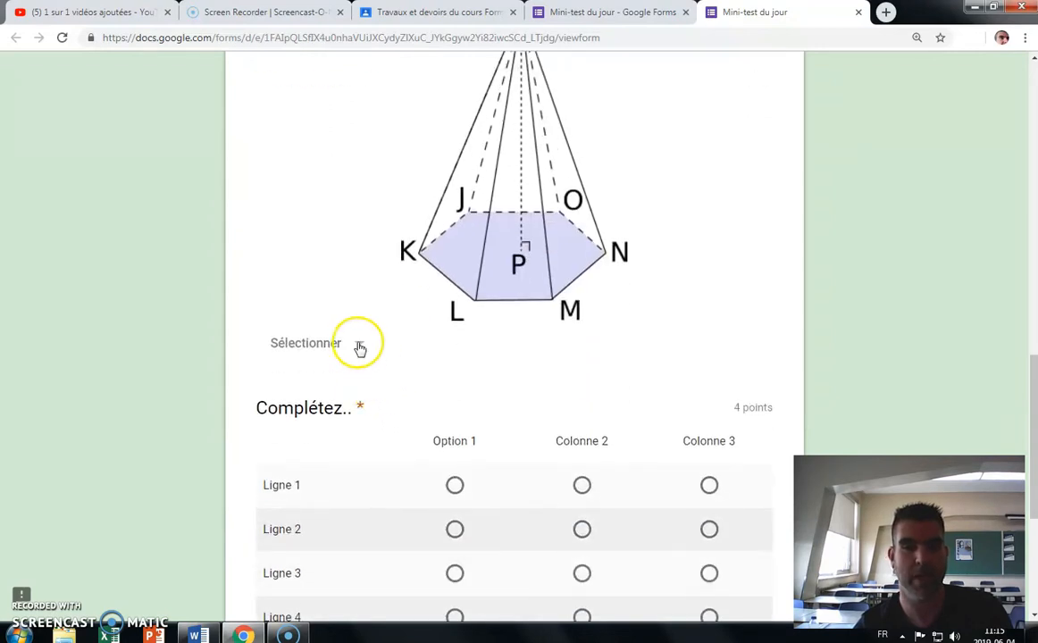
# - In the preview, answer "Quel solide...." with Pyramide and "Quelle couleur...." with Blanc
pyautogui.click(358, 343)
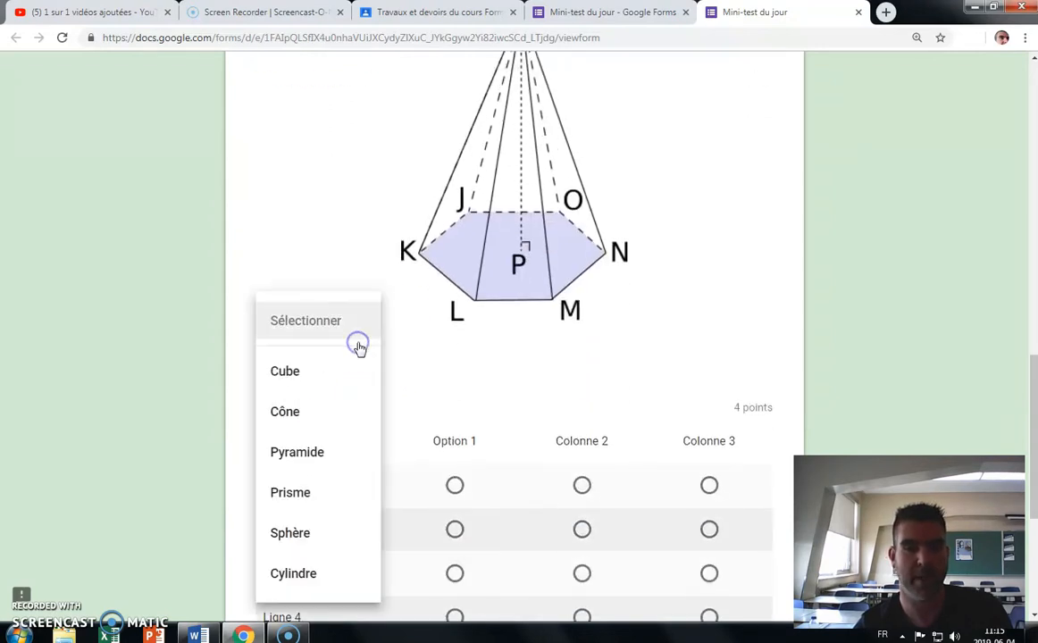
pyautogui.click(336, 454)
pyautogui.scroll(6, 317, 205)
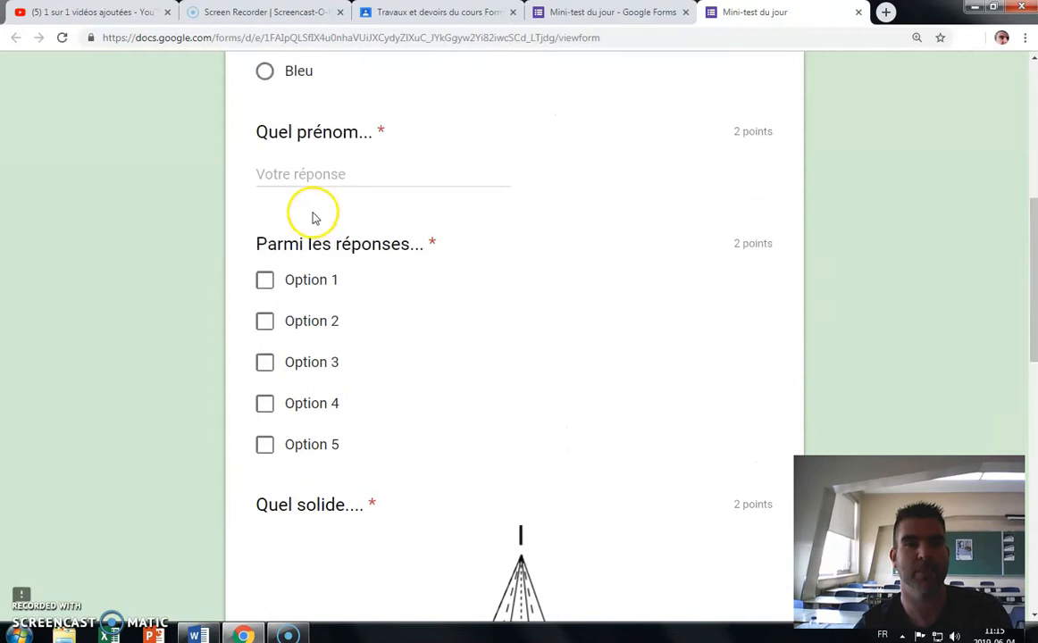
pyautogui.scroll(5, 313, 217)
pyautogui.click(264, 408)
# - Enter a first name as the answer to "Quel prénom..."
pyautogui.scroll(-4, 295, 404)
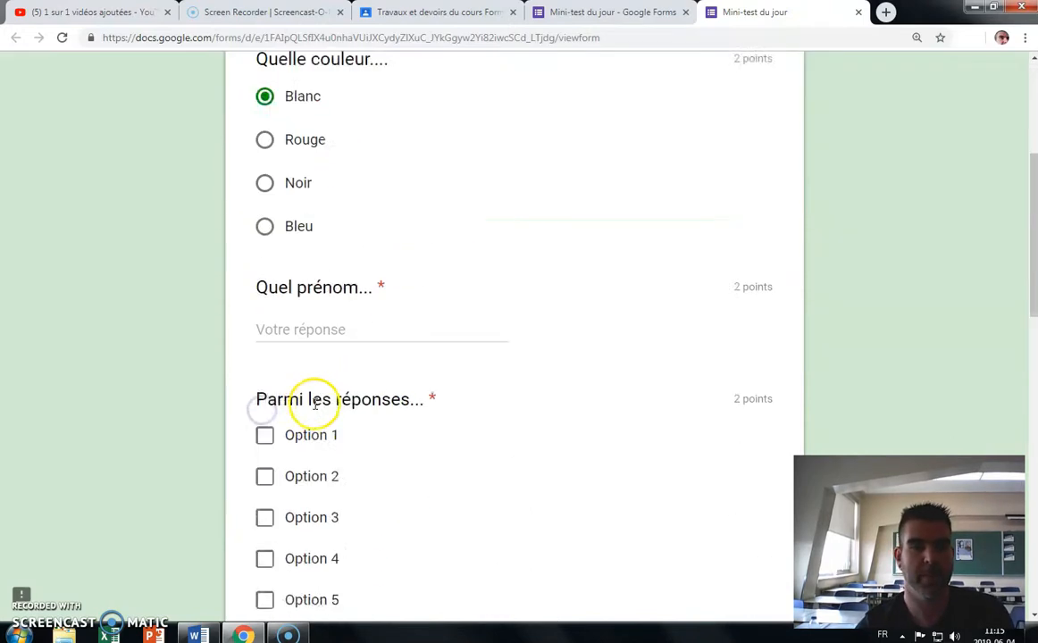
pyautogui.scroll(-1, 294, 357)
pyautogui.click(301, 277)
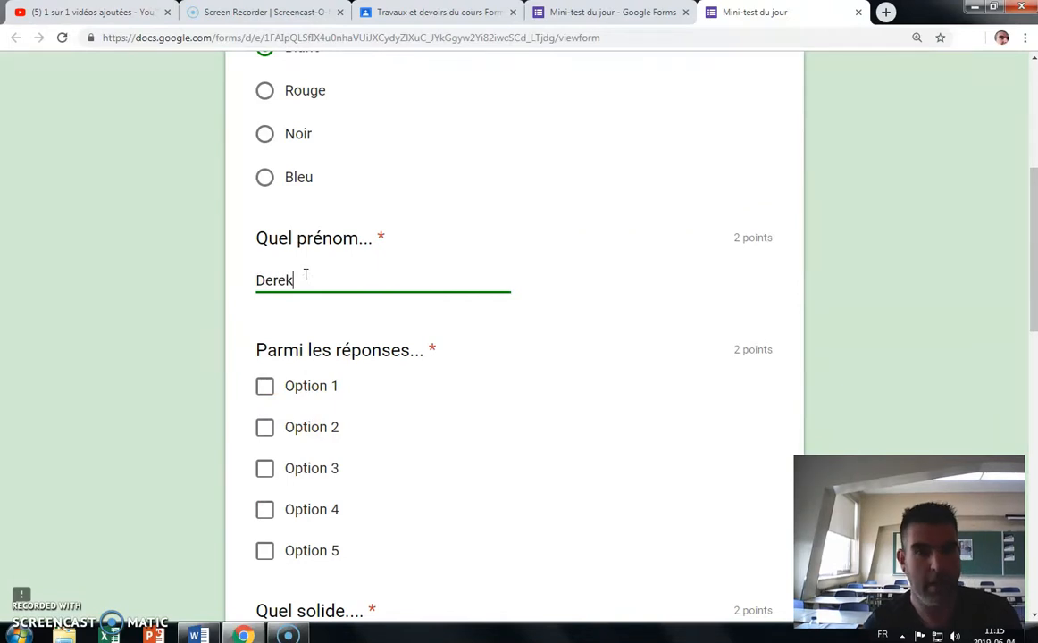
# - In the preview, check Option 1, Option 3 and Option 5 for "Parmi les réponses..."
pyautogui.click(264, 386)
pyautogui.click(265, 551)
pyautogui.click(264, 468)
pyautogui.scroll(-6, 343, 466)
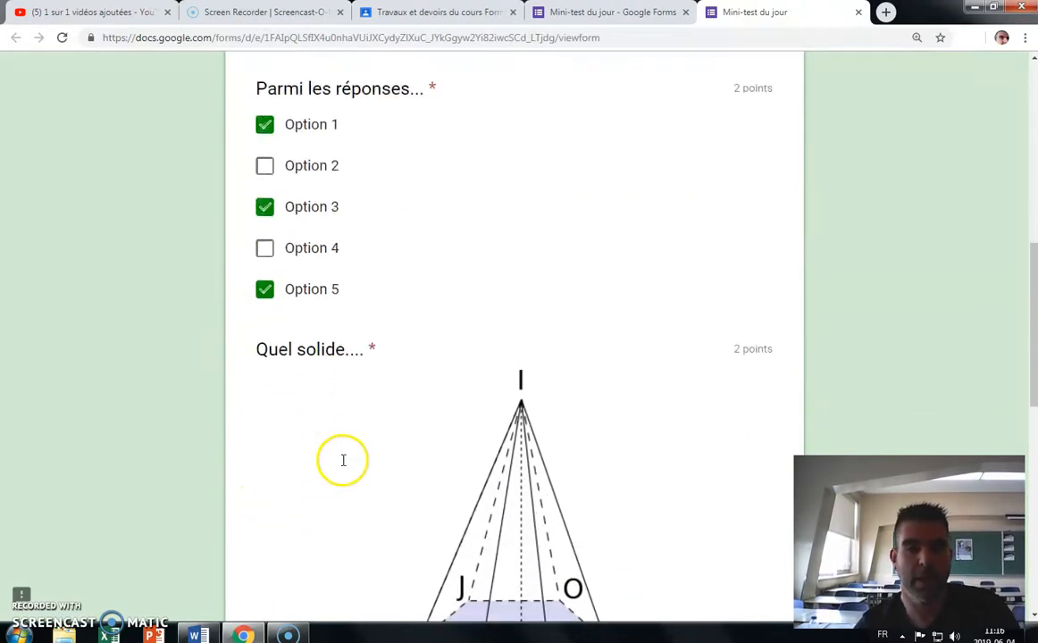
# - Complete the "Complétez.." grid with Option 1 for Ligne 1, Colonne 2 for Lignes 2 and 3, and Colonne 3 for Ligne 4
pyautogui.scroll(-3, 335, 482)
pyautogui.click(454, 413)
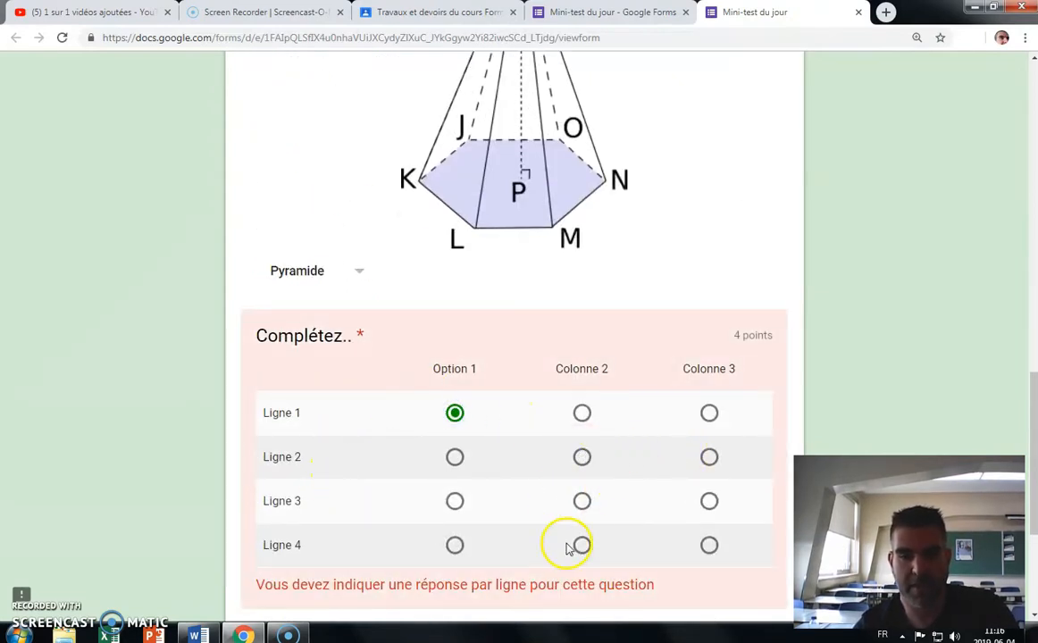
pyautogui.click(583, 459)
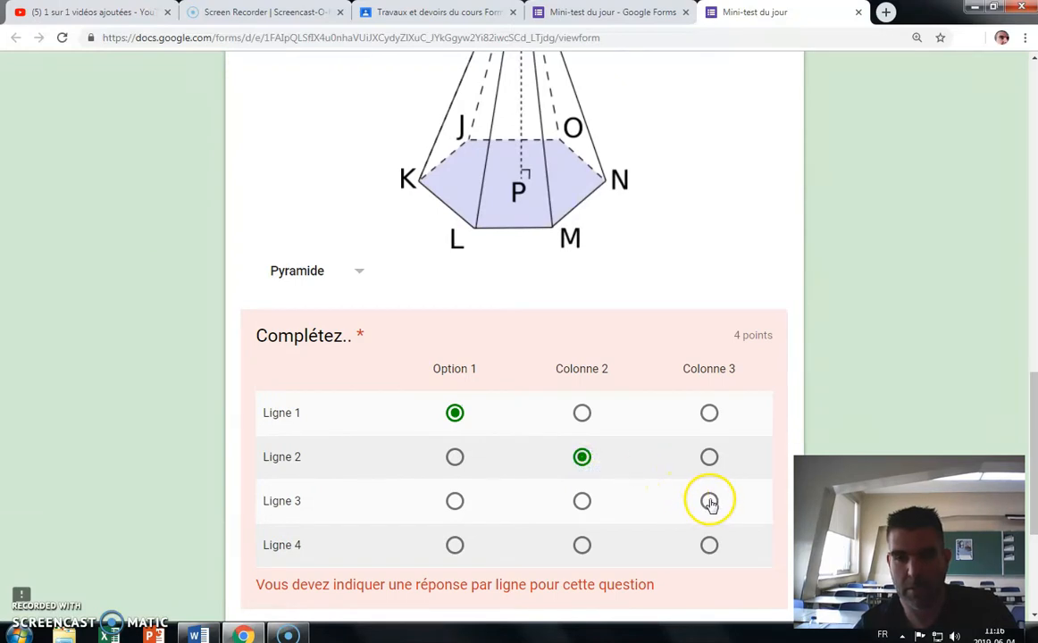
pyautogui.click(710, 501)
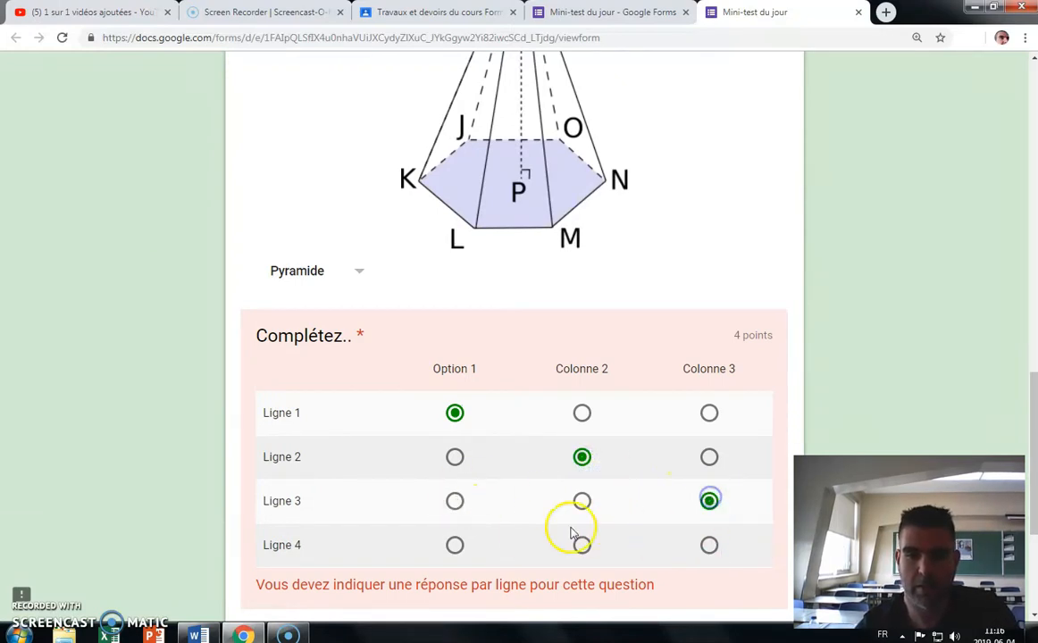
pyautogui.click(582, 502)
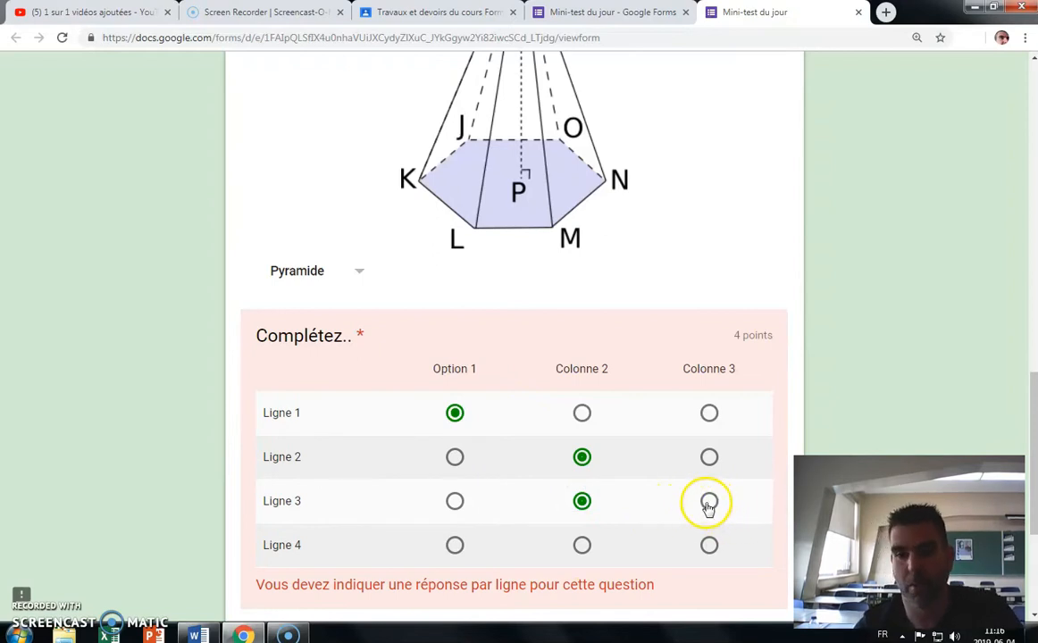
pyautogui.click(710, 545)
pyautogui.scroll(-2, 581, 523)
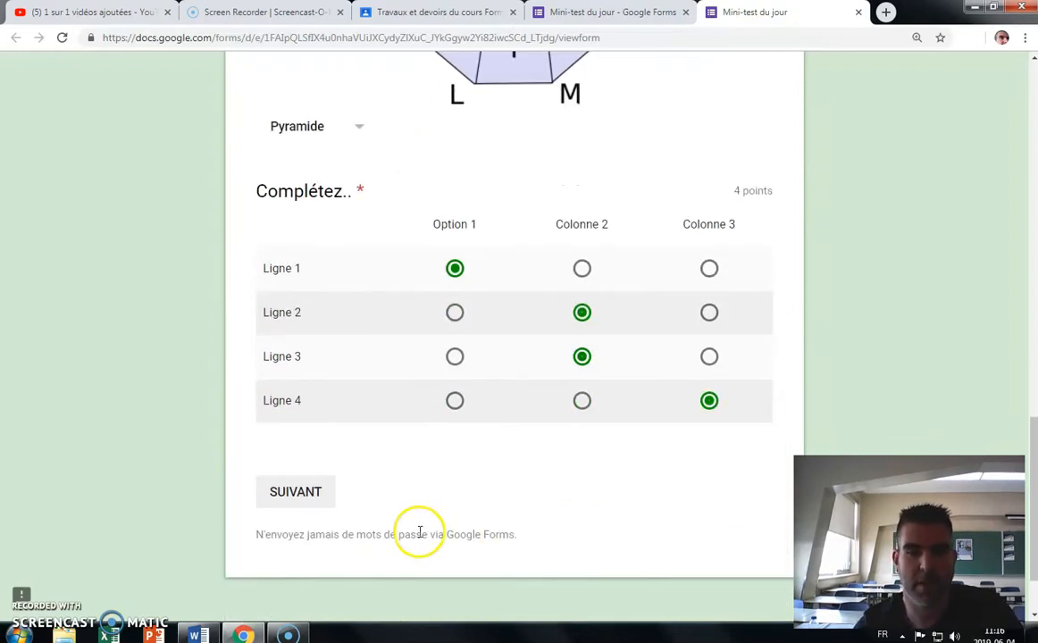
# - Review the answered questions from the grid back to the form's title and return to form editing, abandoning the unsent answers
pyautogui.scroll(2, 545, 478)
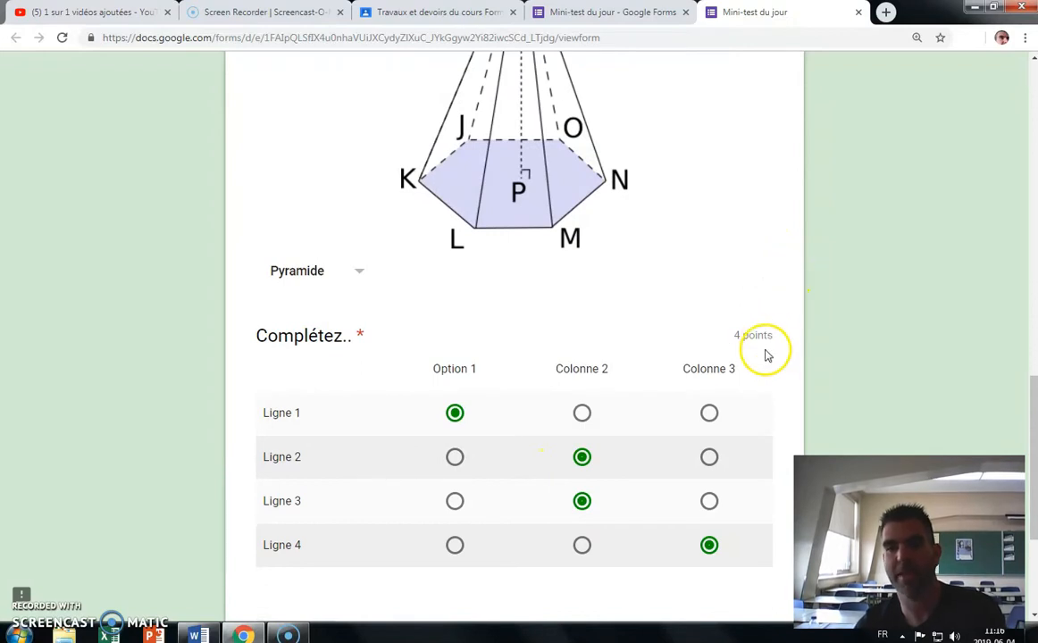
pyautogui.scroll(10, 766, 356)
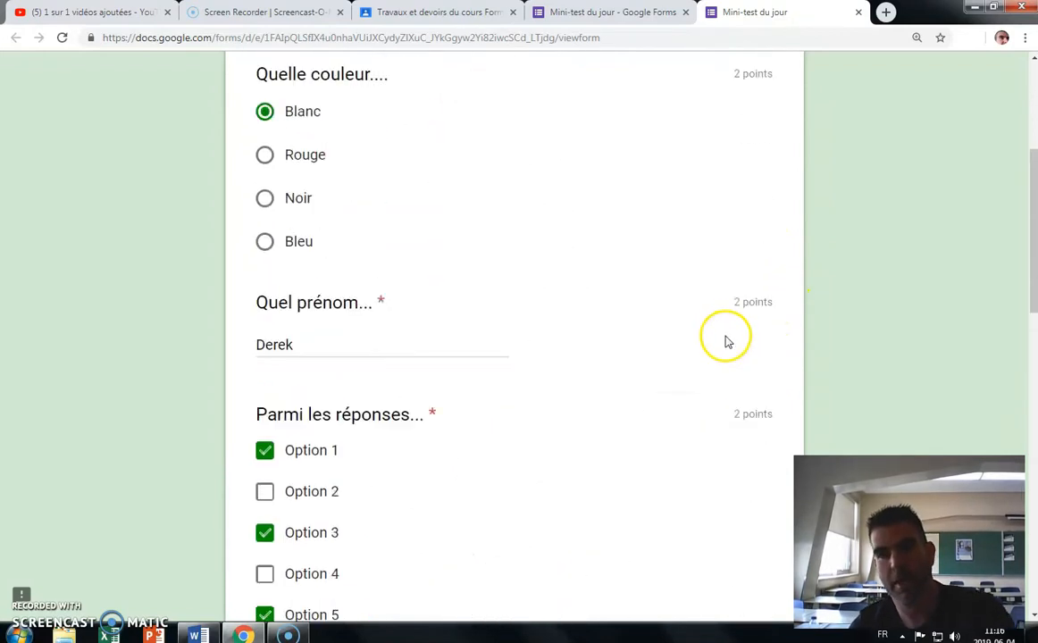
pyautogui.scroll(4, 728, 341)
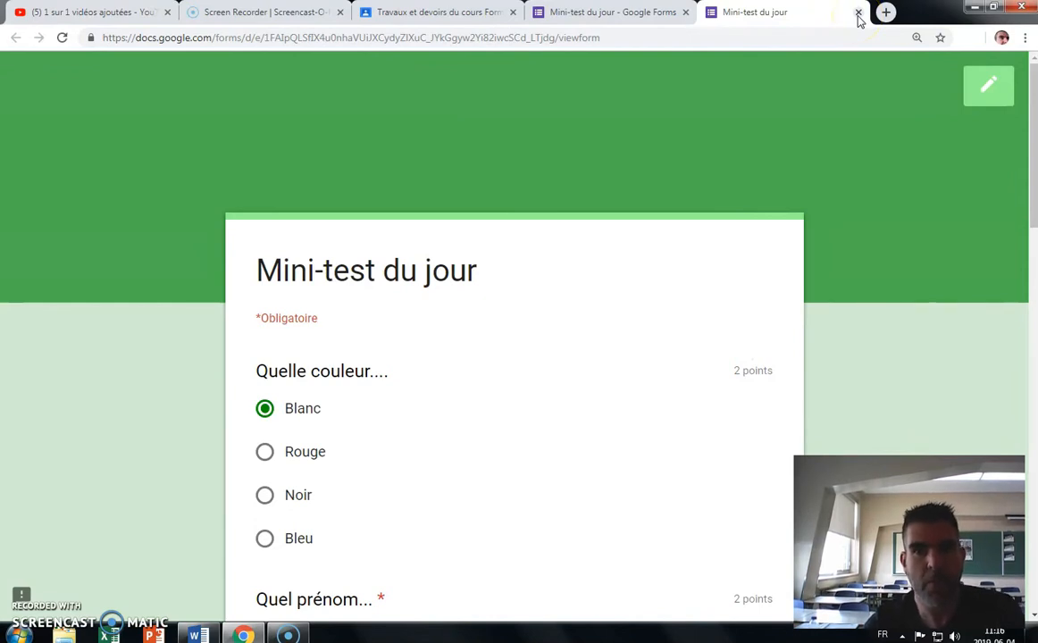
pyautogui.click(990, 88)
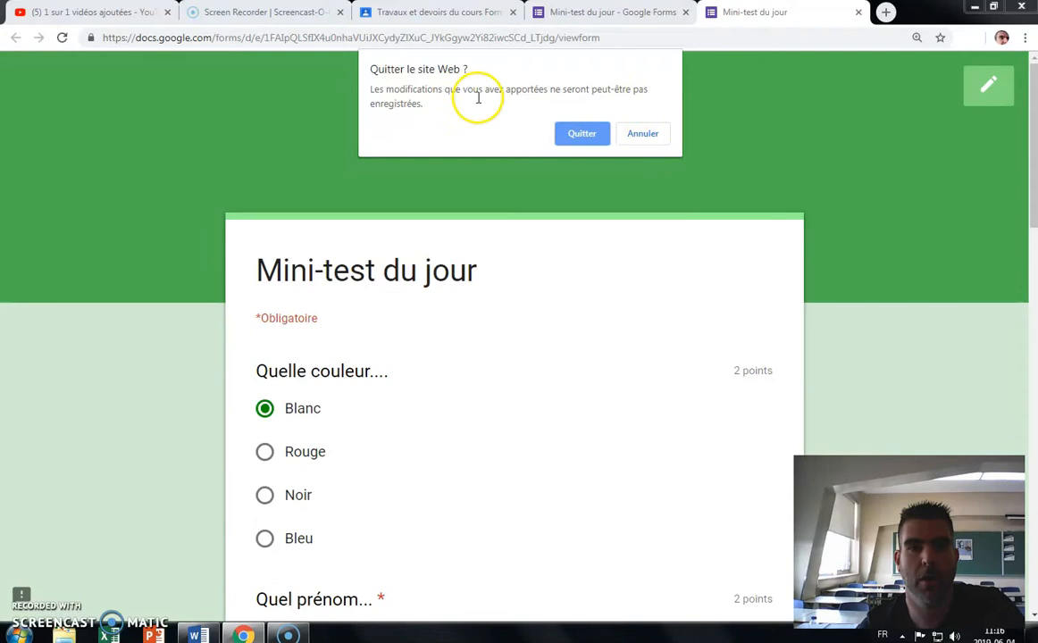
pyautogui.click(583, 134)
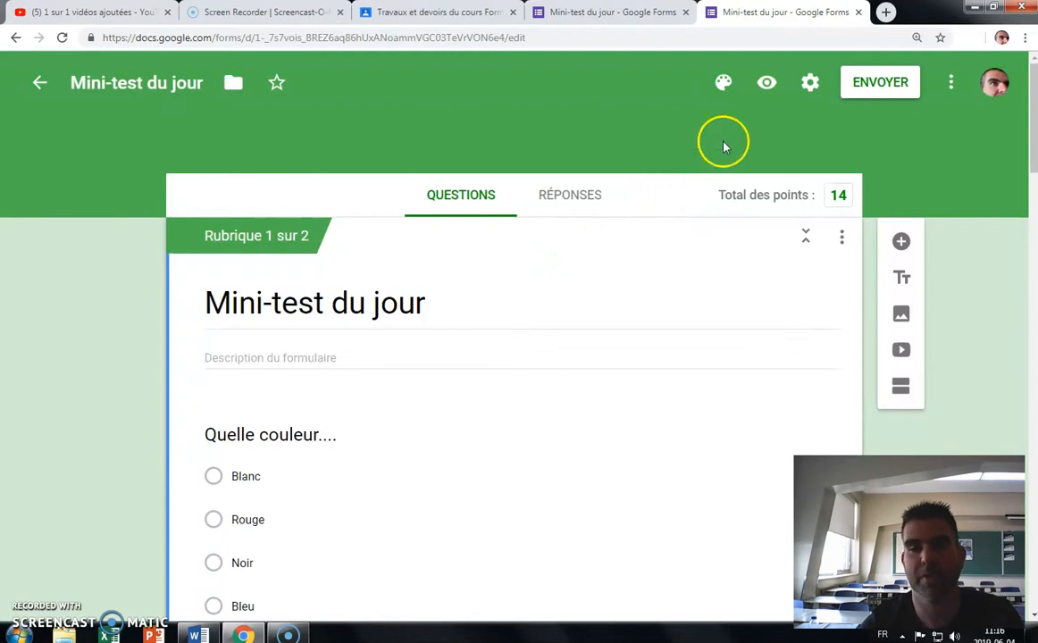
# - Examine the form's general, presentation and quiz settings, including grade release and what respondents can see, and save them
pyautogui.click(810, 82)
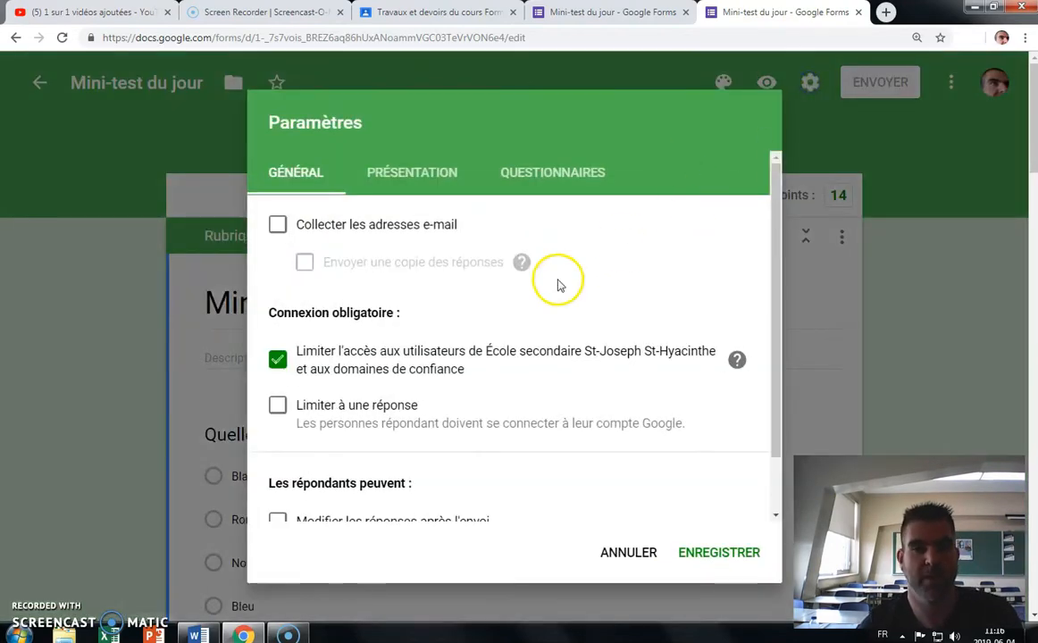
pyautogui.scroll(-1, 549, 339)
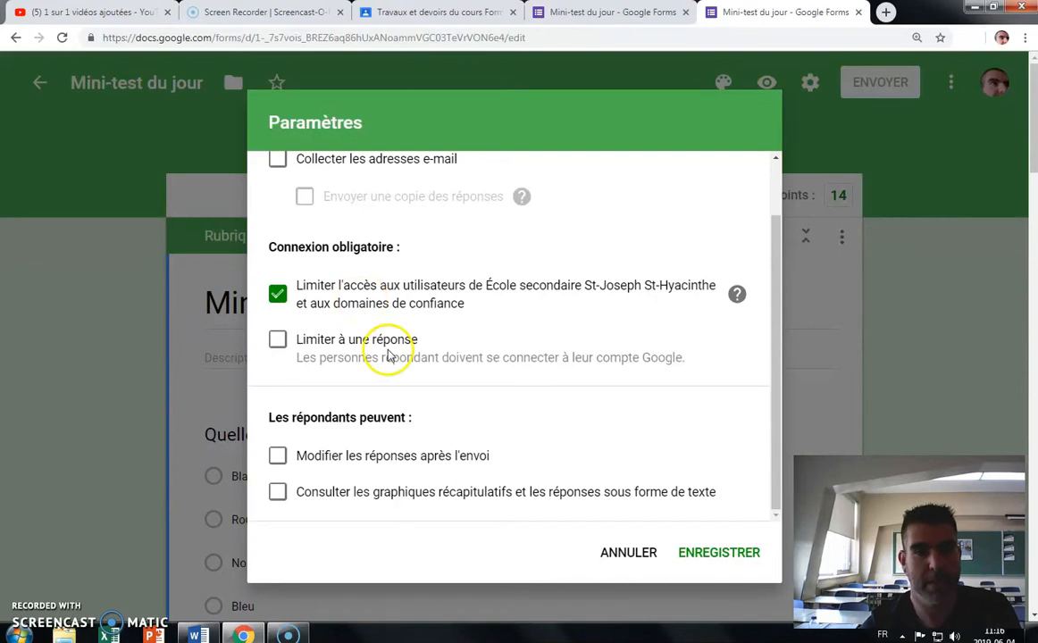
pyautogui.scroll(-1, 438, 340)
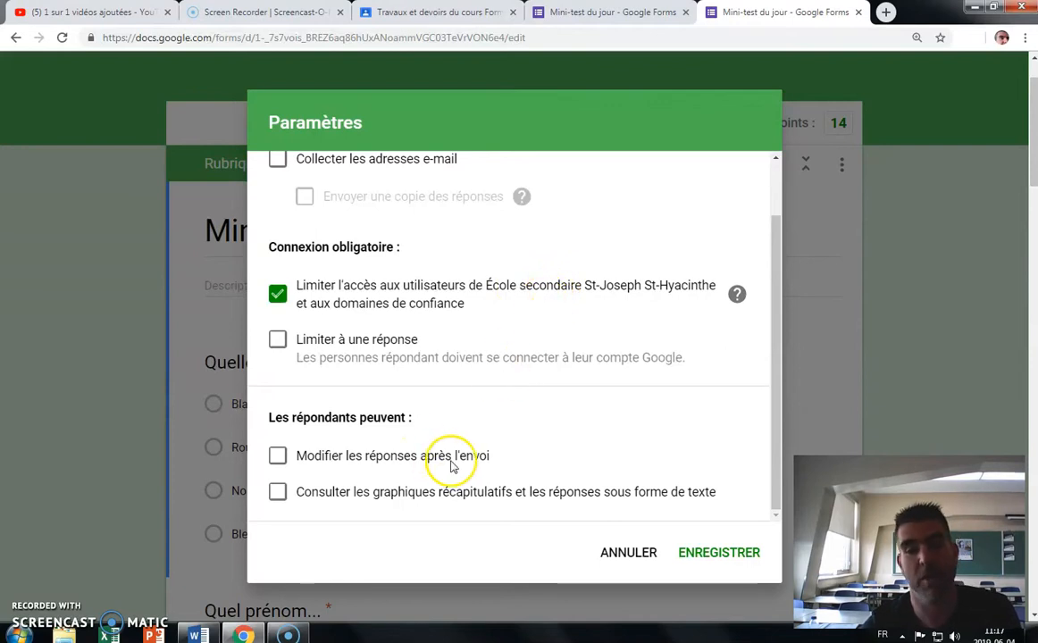
pyautogui.scroll(3, 475, 420)
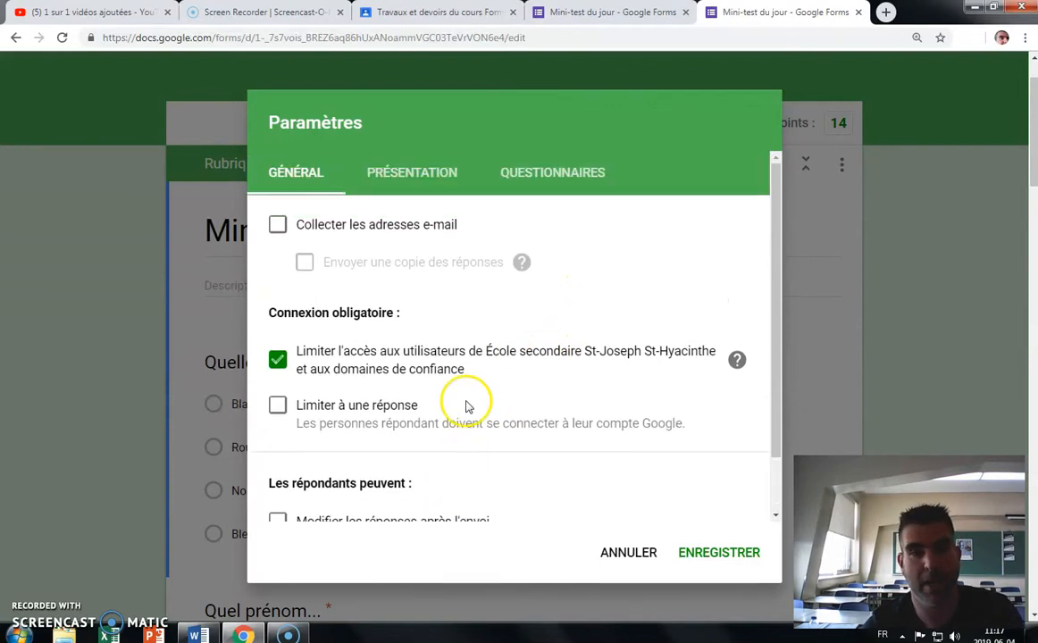
pyautogui.click(424, 169)
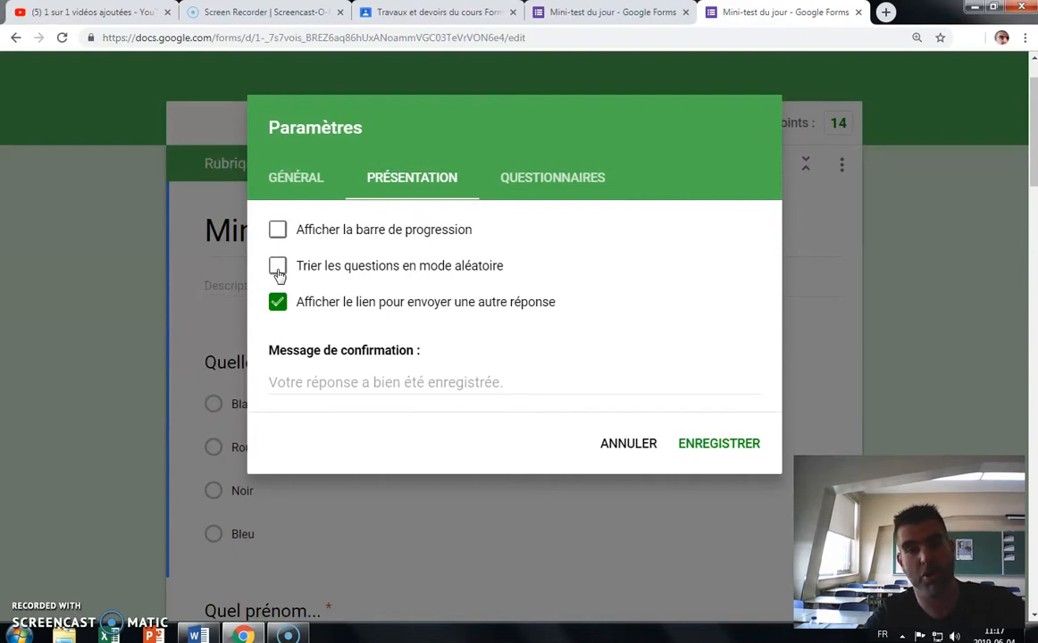
pyautogui.click(530, 186)
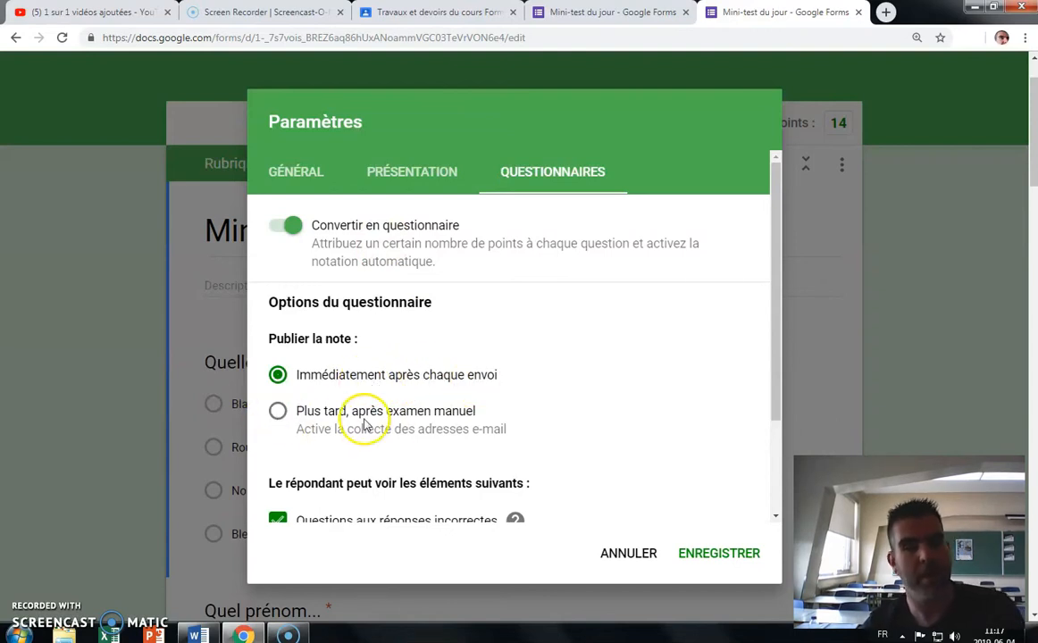
pyautogui.scroll(-1, 295, 415)
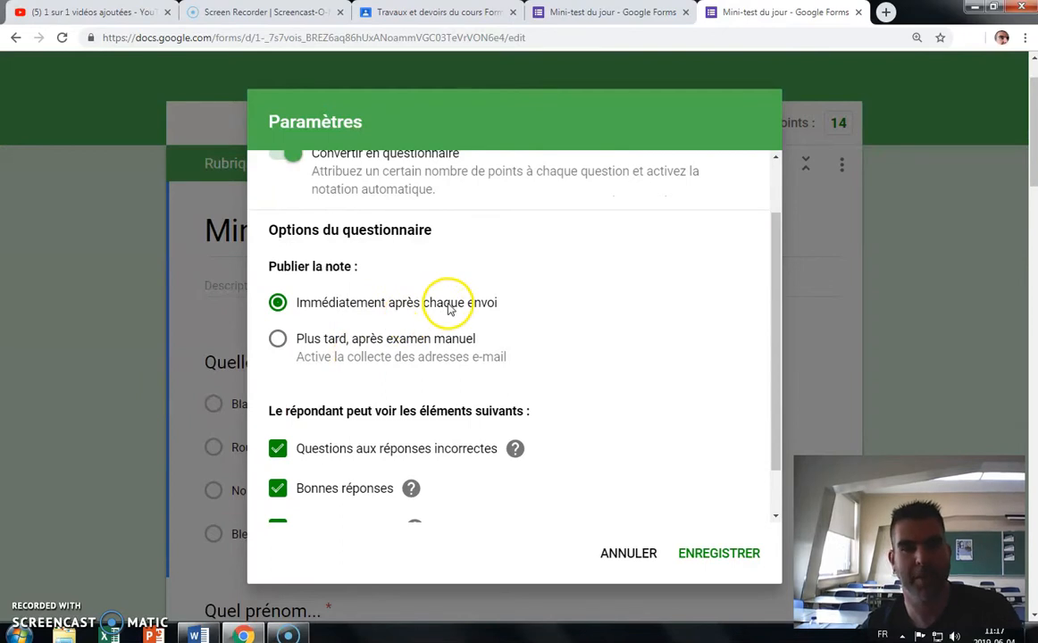
pyautogui.scroll(-1, 500, 344)
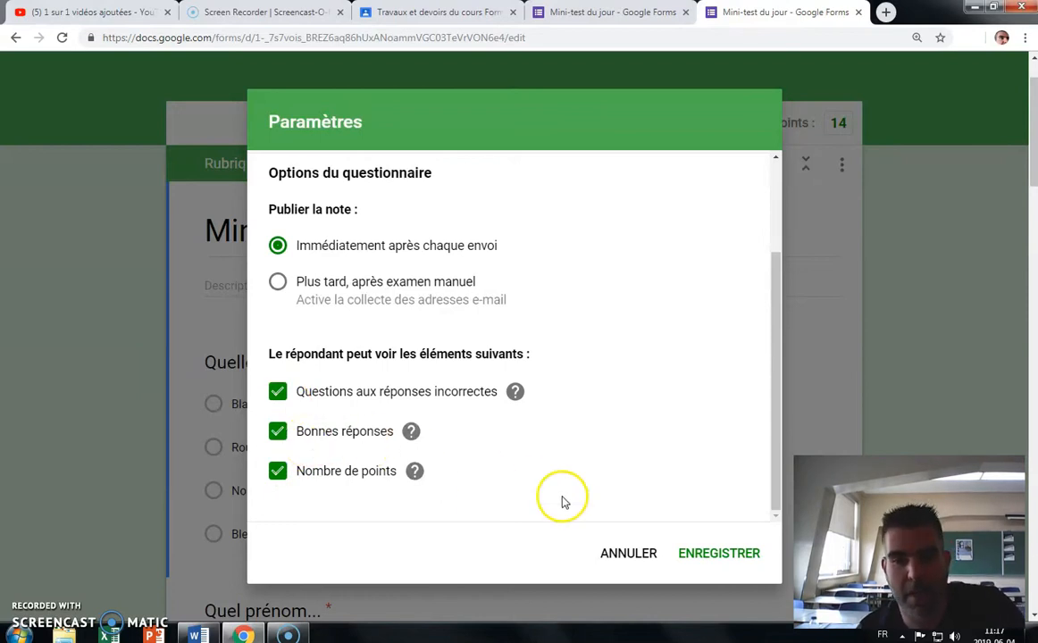
pyautogui.click(702, 555)
# - Open a new form preview and answer "Quelle couleur...." with Noir and "Quel prénom..." with "ffdsfd"
pyautogui.scroll(-15, 595, 321)
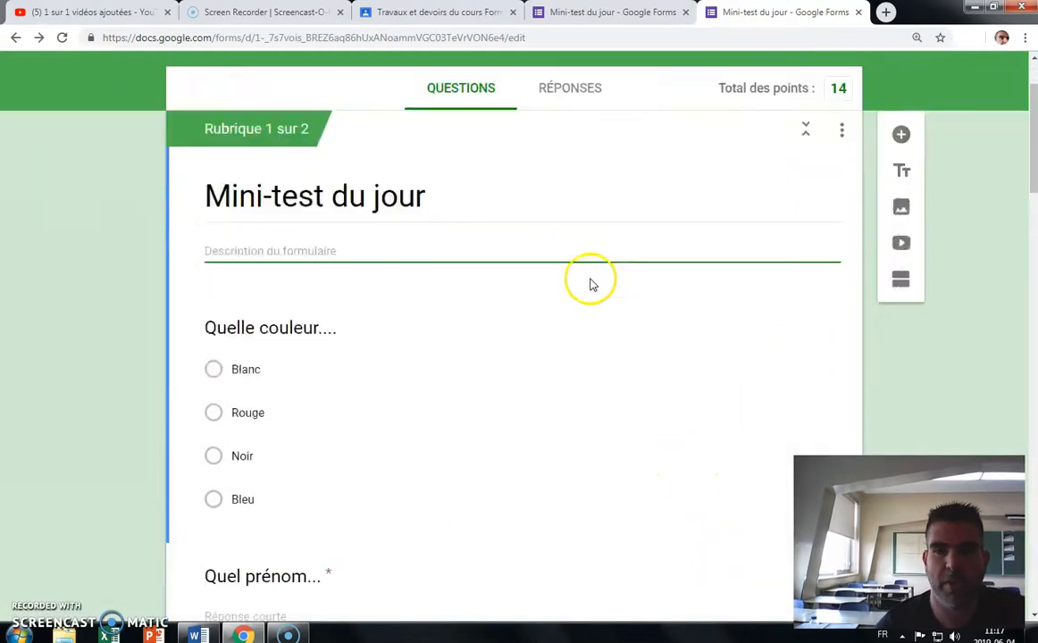
pyautogui.scroll(-8, 570, 351)
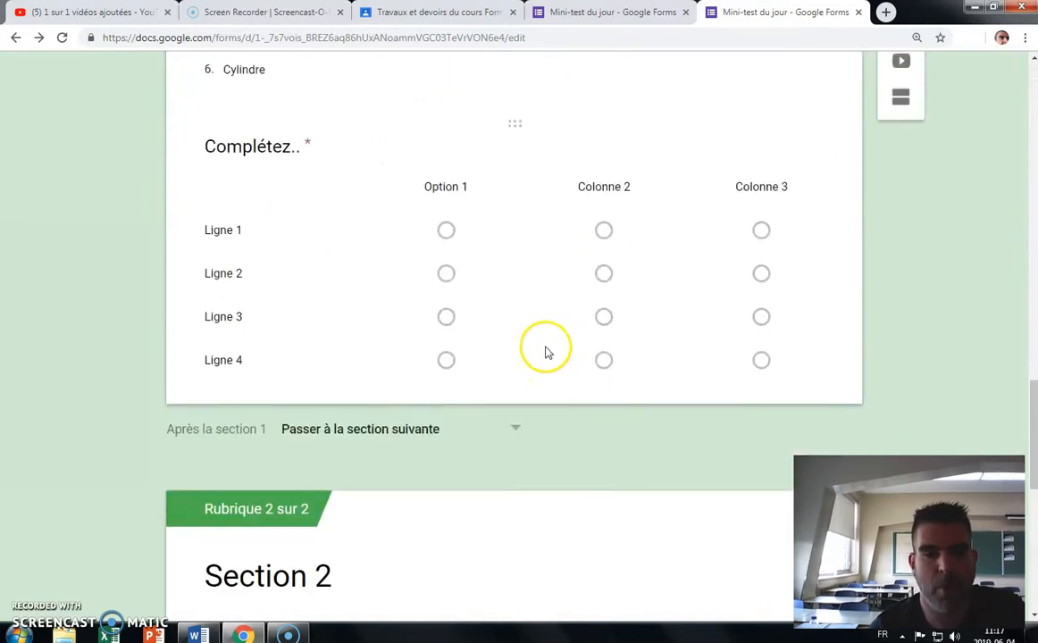
pyautogui.scroll(4, 510, 375)
pyautogui.scroll(20, 515, 309)
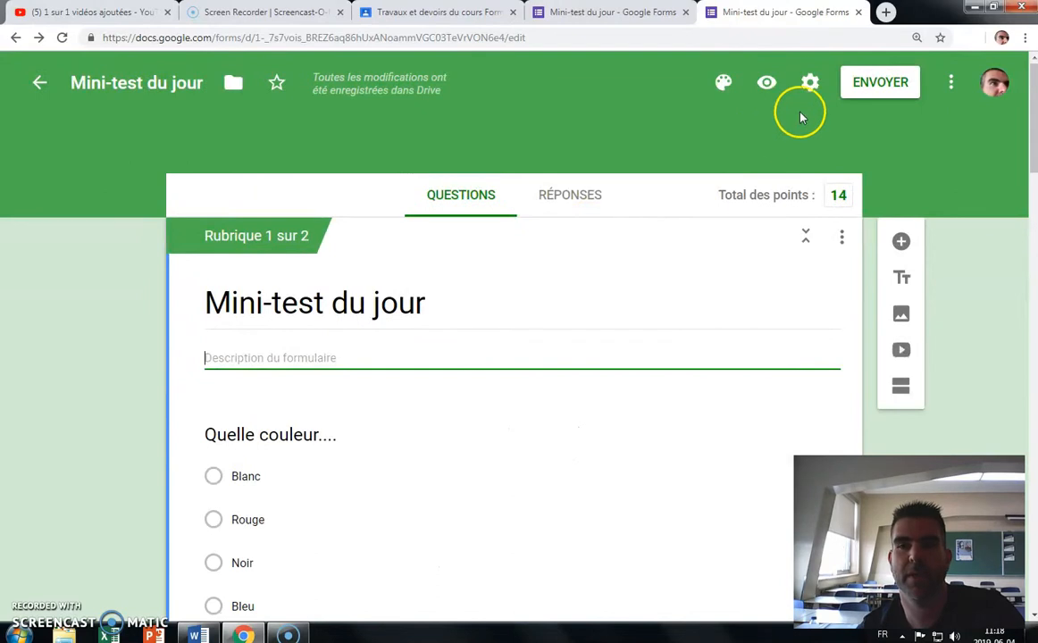
pyautogui.click(767, 83)
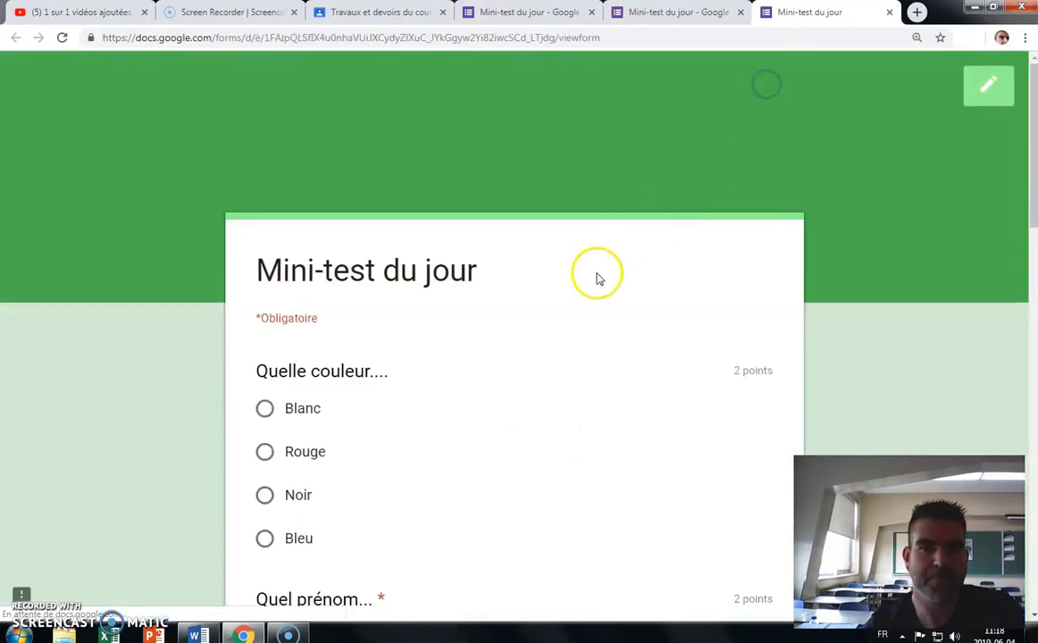
pyautogui.scroll(-3, 522, 309)
pyautogui.click(264, 205)
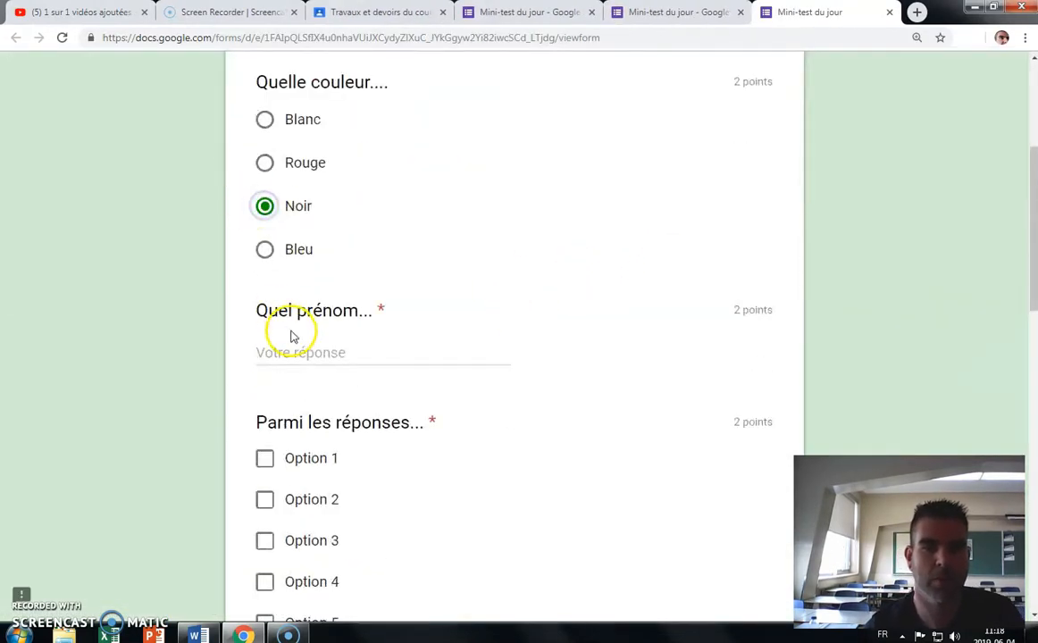
pyautogui.click(316, 355)
pyautogui.write('ffdsfd')
# - Check Option 1 and Option 5 for "Parmi les réponses..." and choose Prisme for "Quel solide...."
pyautogui.click(264, 458)
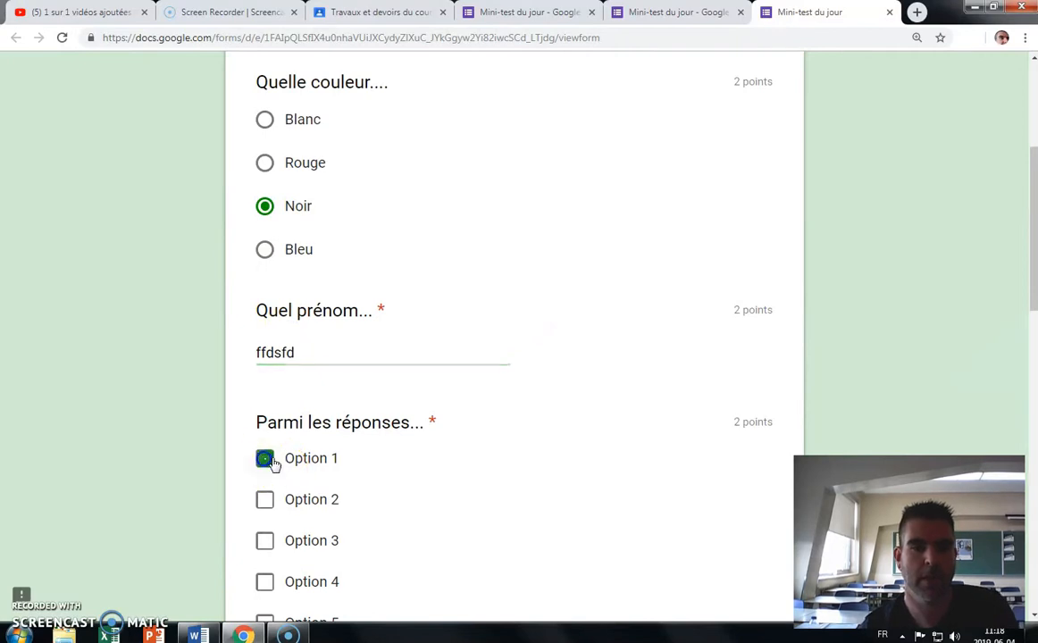
pyautogui.scroll(-3, 268, 465)
pyautogui.click(263, 407)
pyautogui.scroll(-4, 294, 418)
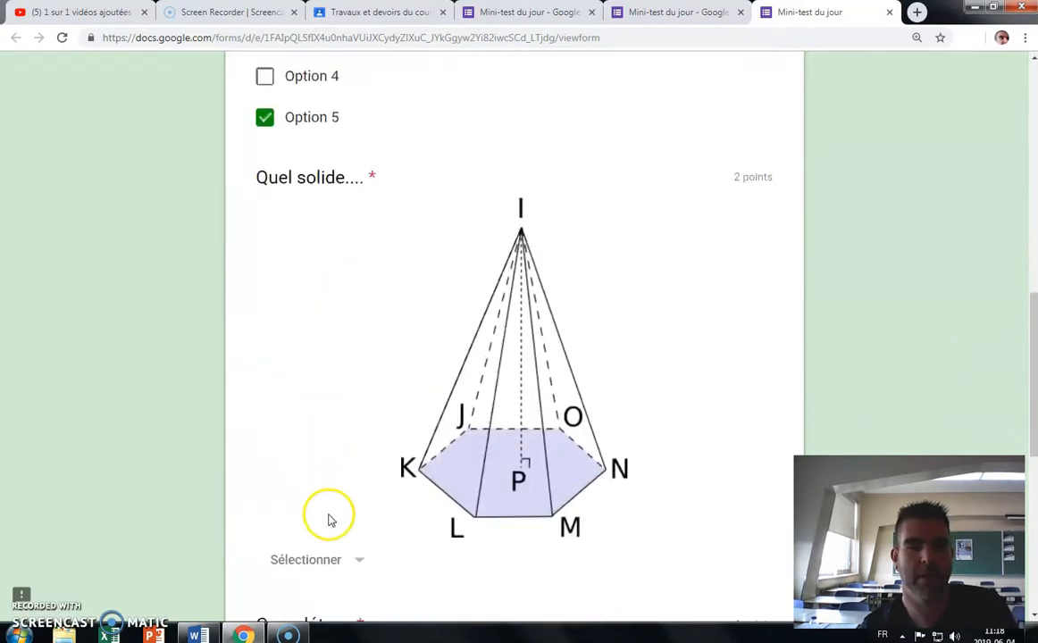
pyautogui.click(330, 552)
pyautogui.click(303, 493)
# - Answer the "Complétez.." grid with Option 1 for Lignes 1 and 2, Colonne 2 for Ligne 3, and Colonne 3 for Ligne 4
pyautogui.scroll(-4, 336, 475)
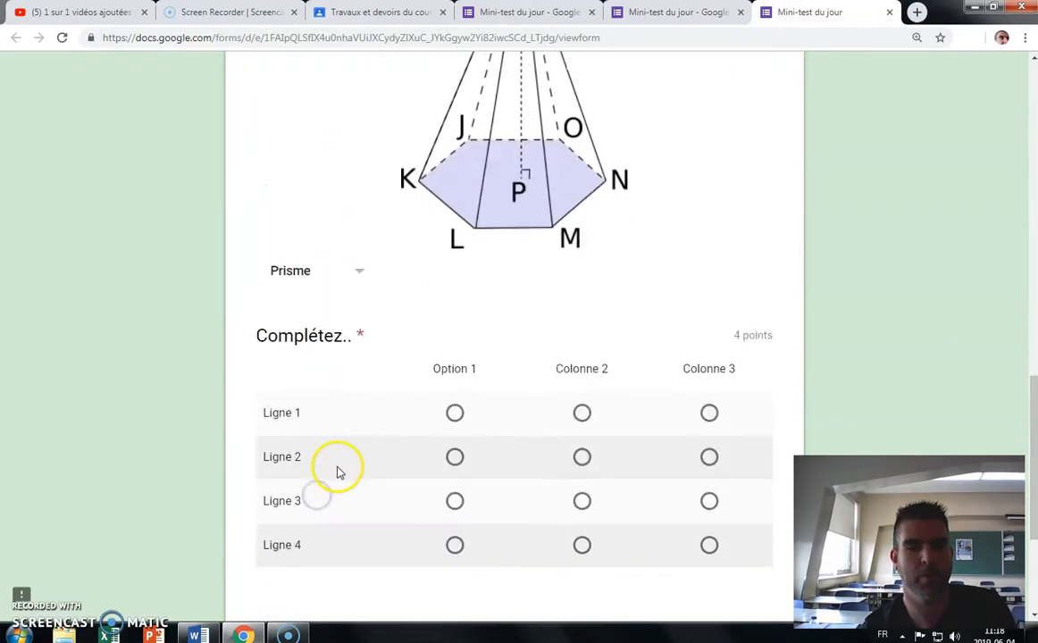
pyautogui.click(457, 341)
pyautogui.click(456, 386)
pyautogui.click(582, 429)
pyautogui.click(710, 474)
pyautogui.scroll(-2, 707, 487)
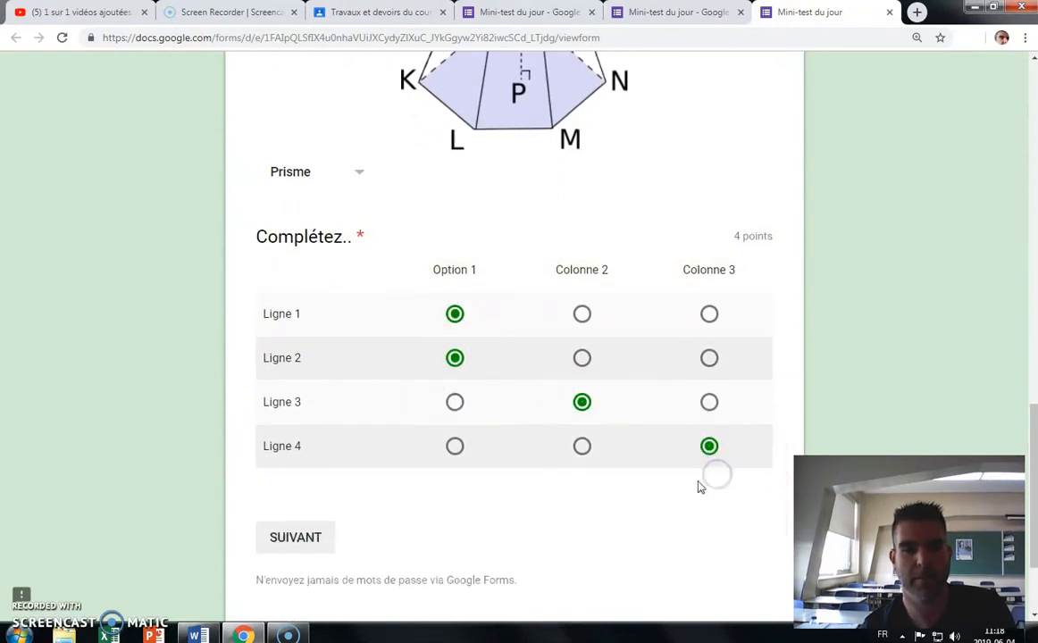
# - Continue to Section 2 of the quiz and answer the "Quel..." question below the video with Option 1
pyautogui.click(308, 401)
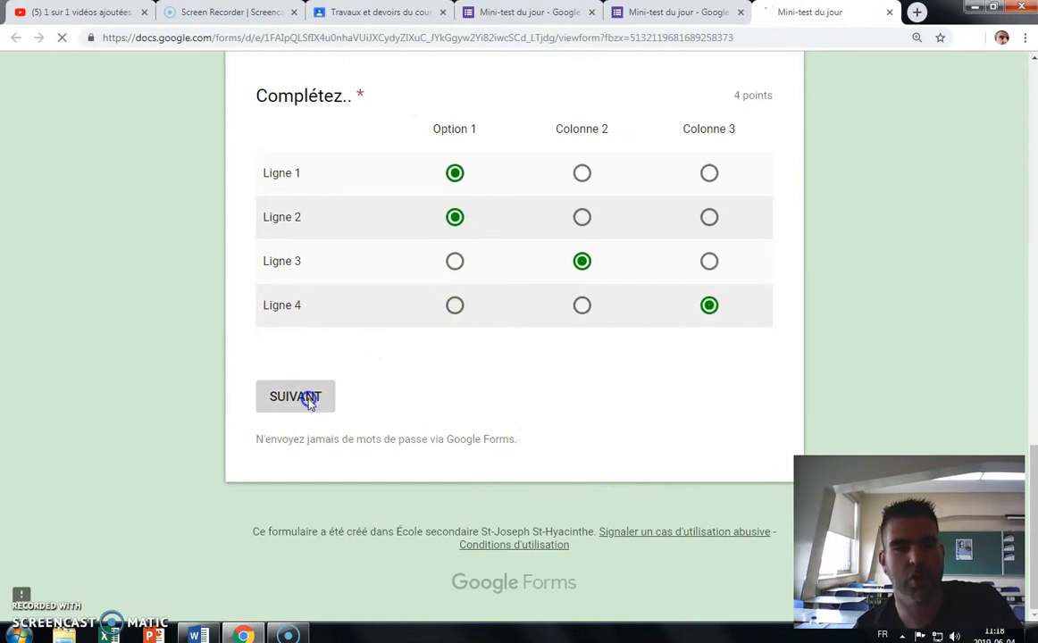
pyautogui.scroll(-3, 471, 419)
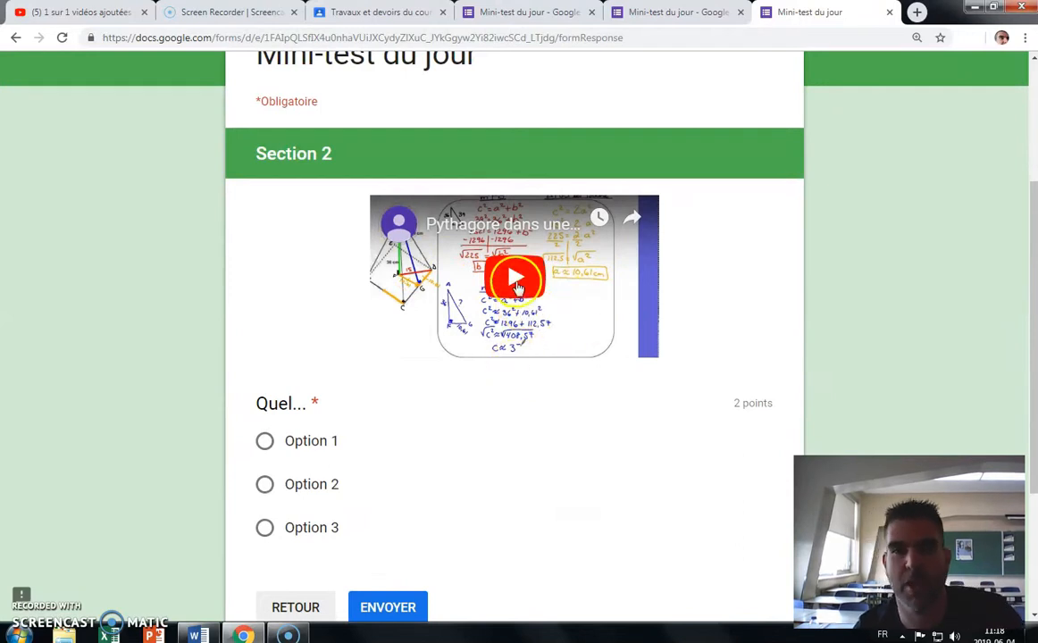
pyautogui.click(264, 441)
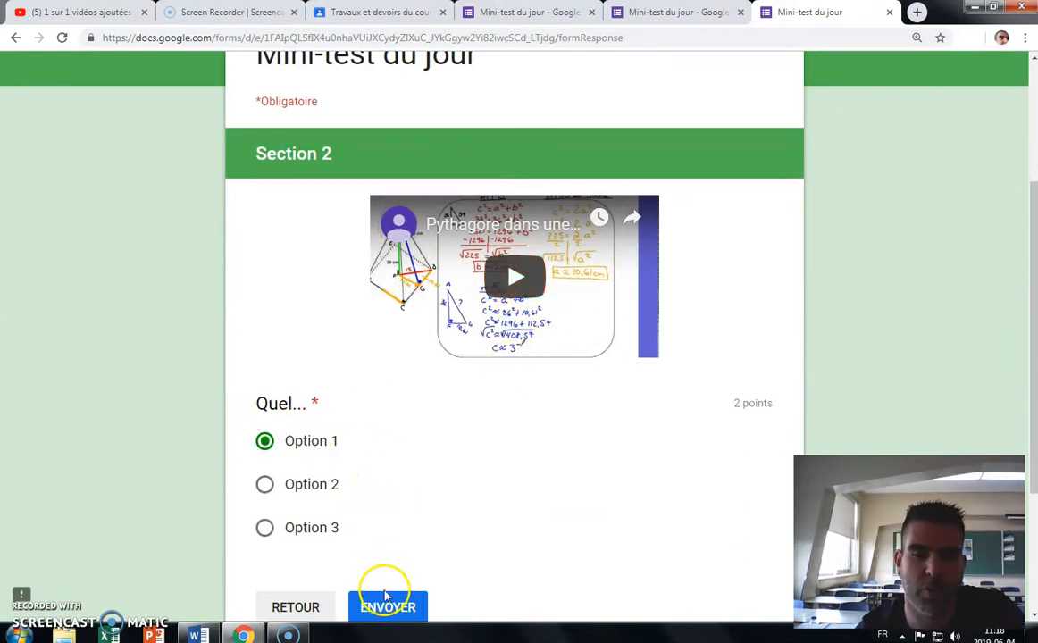
# - Close the preview without submitting the answers and close the duplicate form editor
pyautogui.scroll(3, 499, 417)
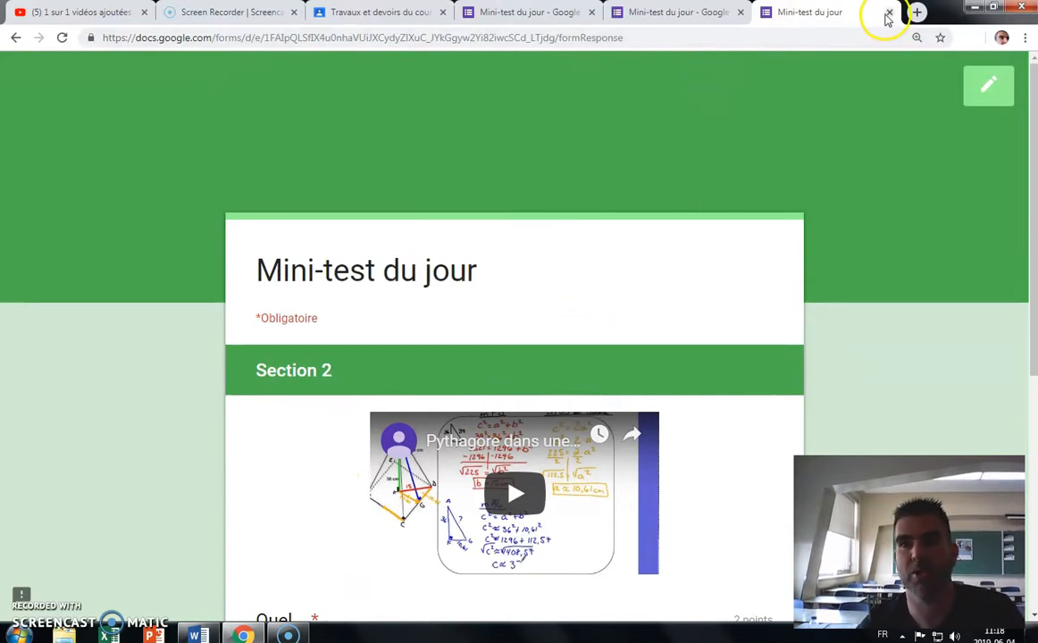
pyautogui.click(890, 14)
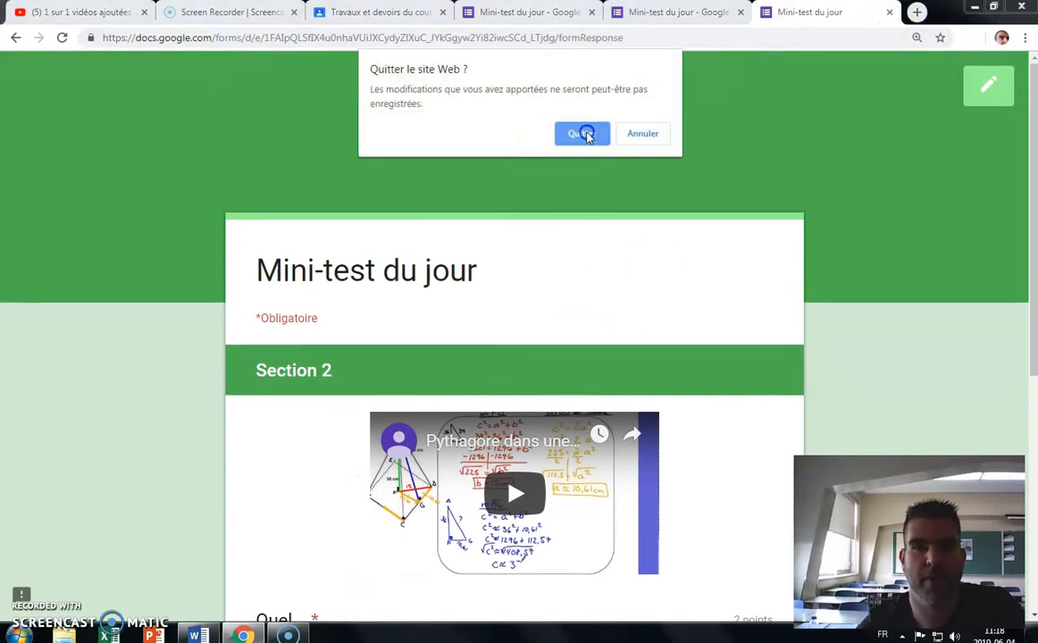
pyautogui.click(586, 133)
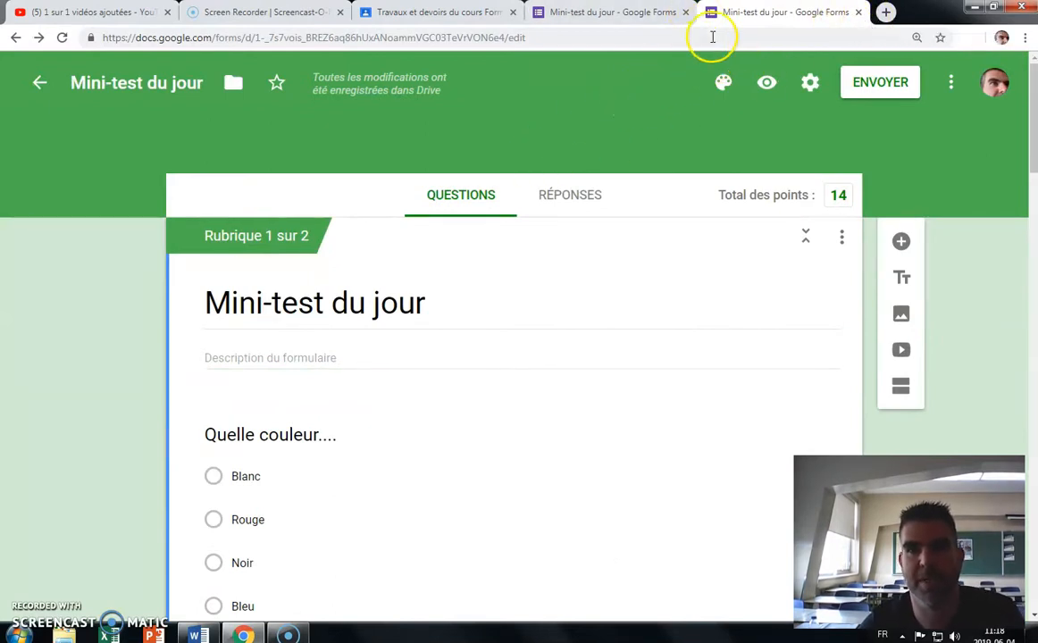
pyautogui.click(861, 12)
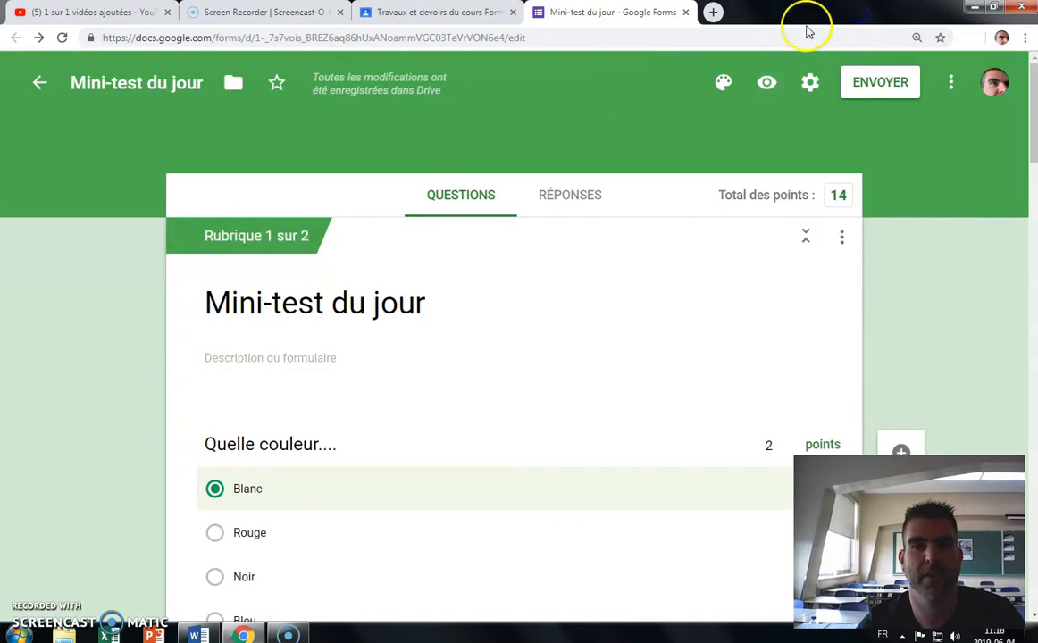
# - Close the Mini-test du jour form editor and save the Classroom assignment as a draft
pyautogui.click(687, 12)
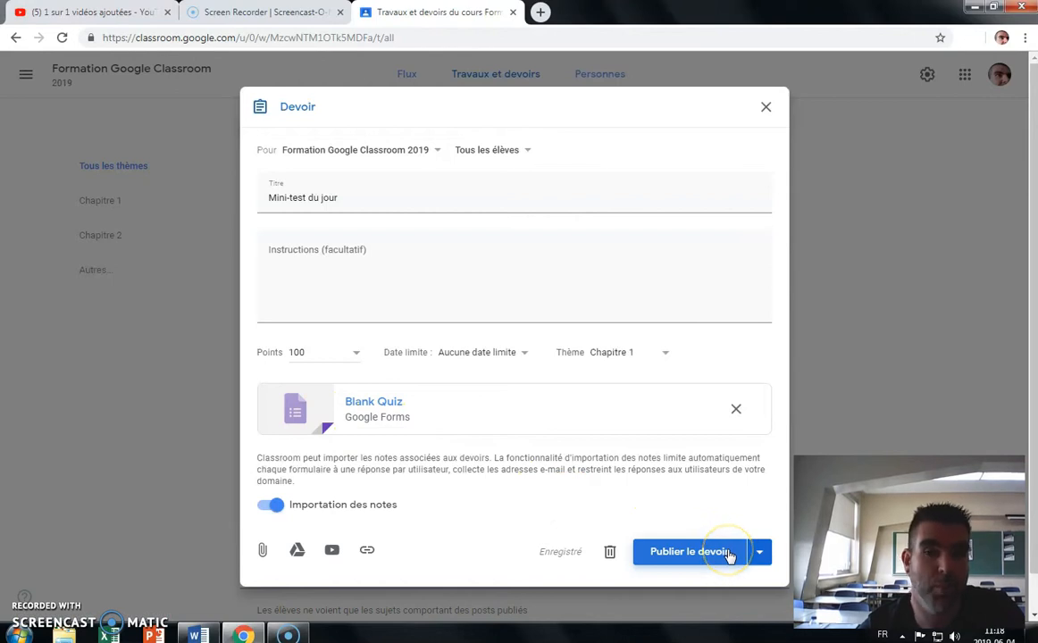
pyautogui.click(758, 552)
pyautogui.click(719, 593)
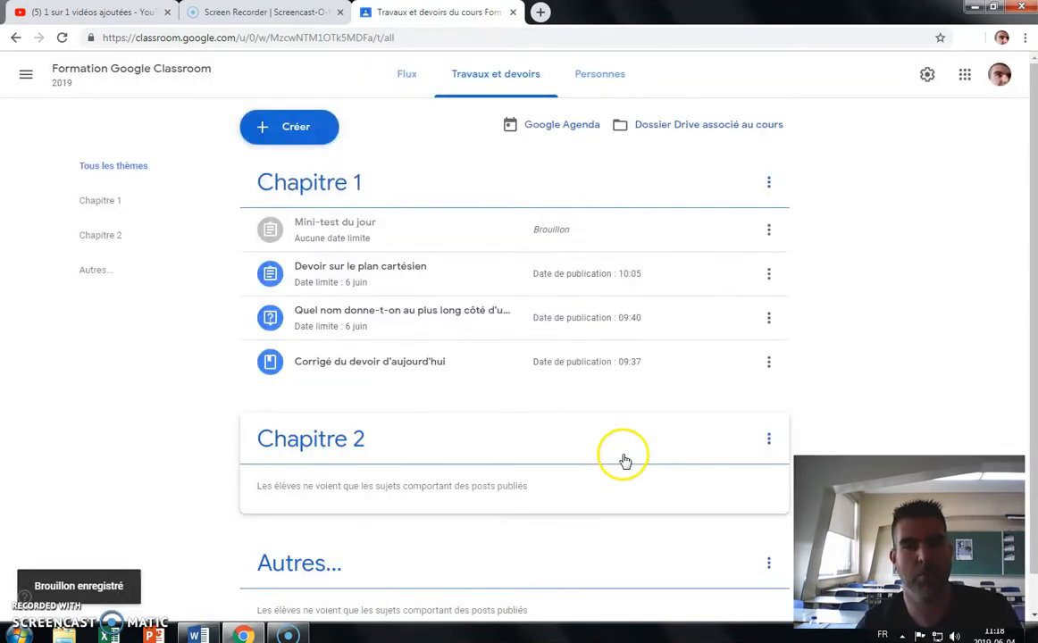
# - Reopen the Mini-test du jour draft under Chapitre 1 for editing and publish the assignment to all students
pyautogui.click(472, 239)
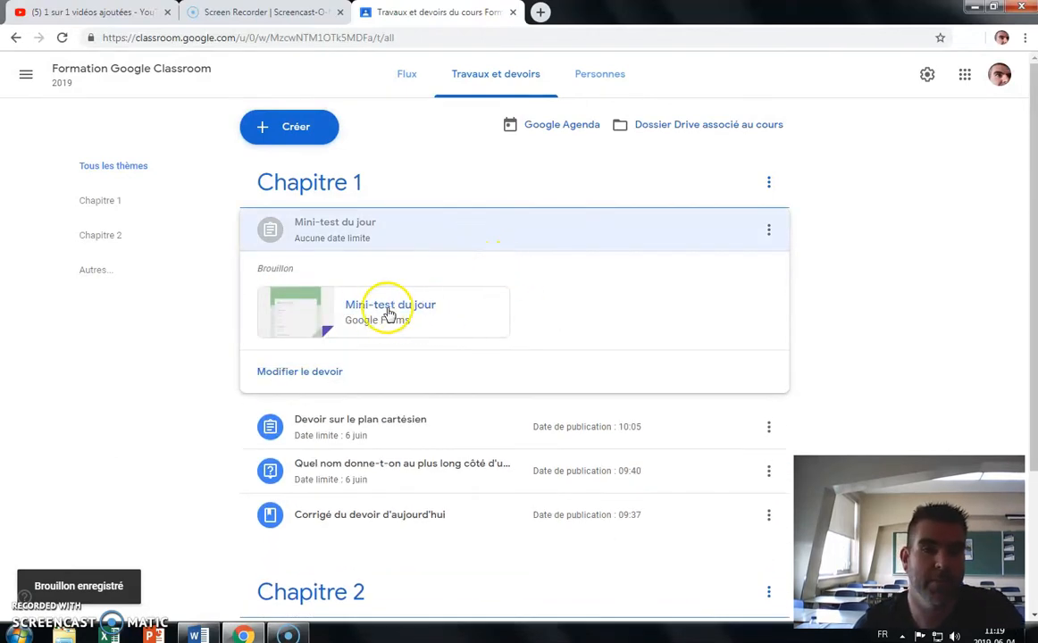
pyautogui.click(318, 372)
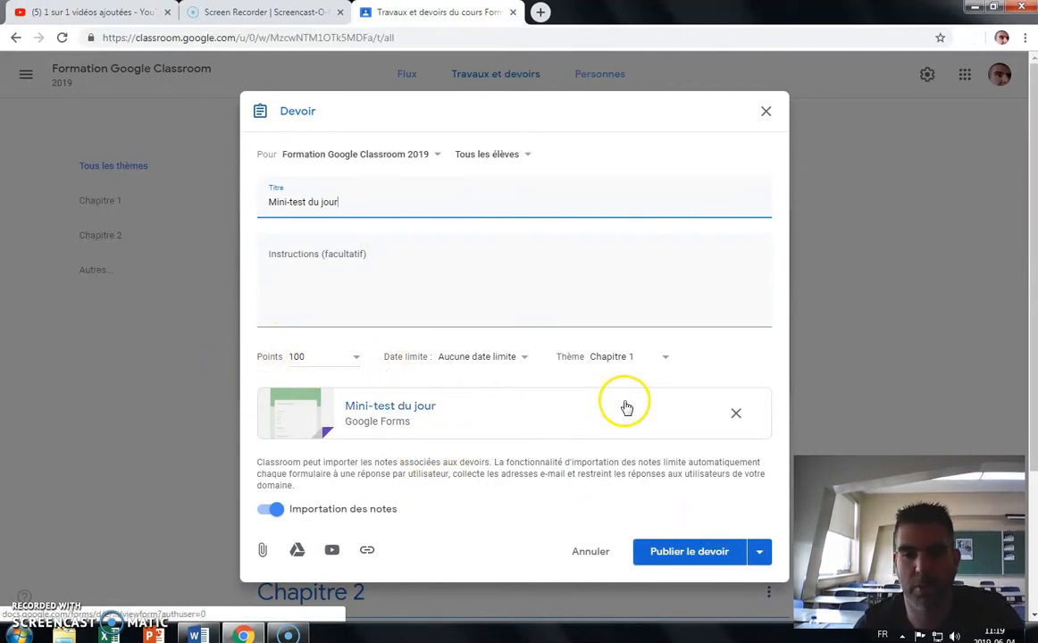
pyautogui.click(705, 556)
pyautogui.click(590, 373)
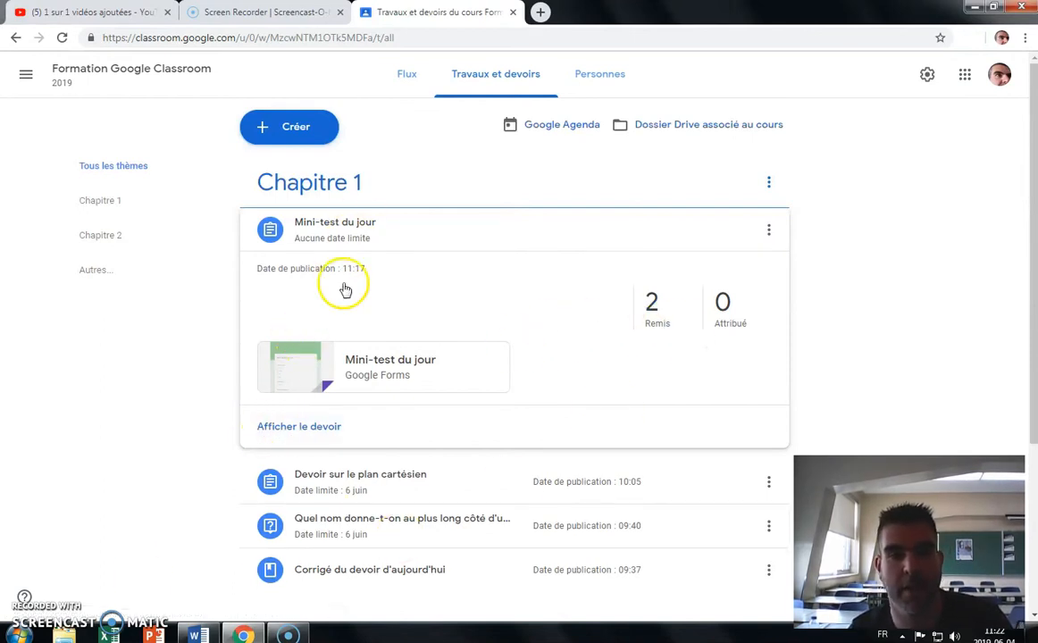
# - Display the students' submissions for the Mini-test du jour assignment and import their quiz grades
pyautogui.click(315, 430)
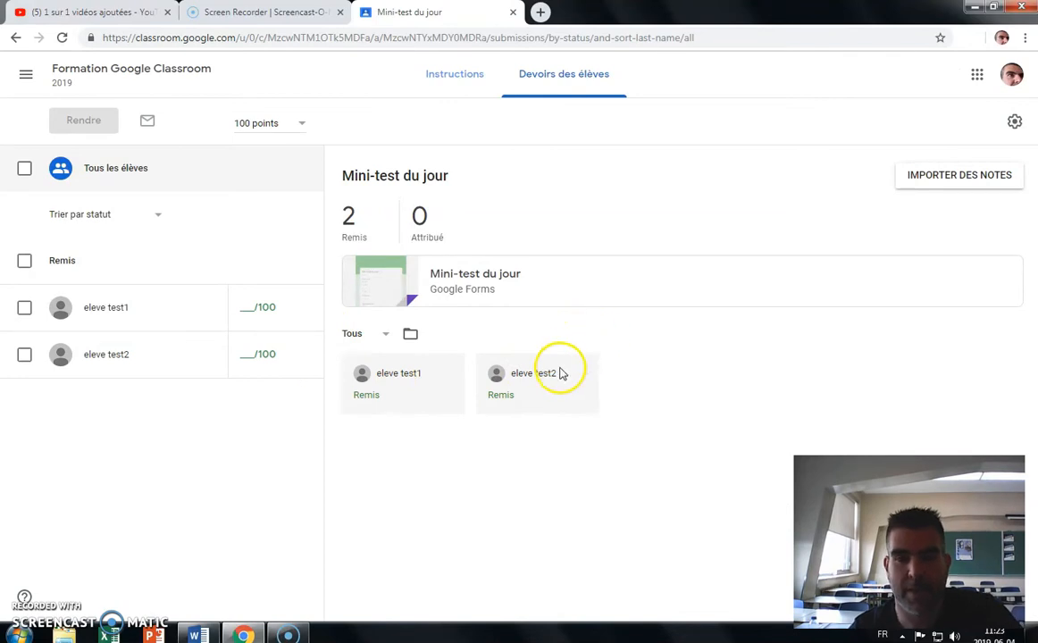
pyautogui.click(945, 178)
pyautogui.click(679, 378)
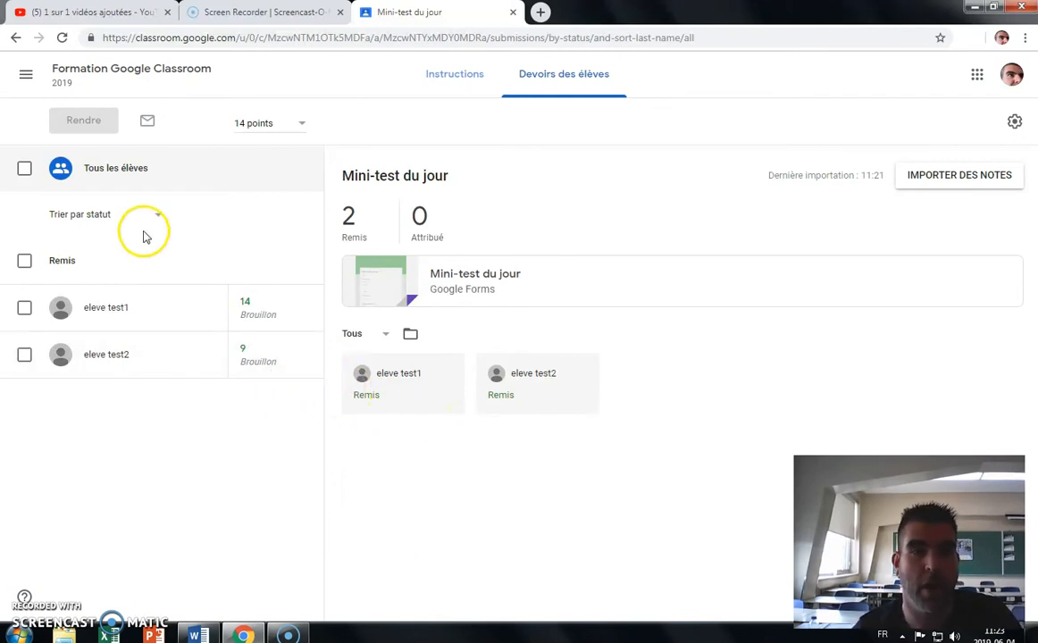
# - Select all students and return their graded work without a private comment
pyautogui.click(24, 168)
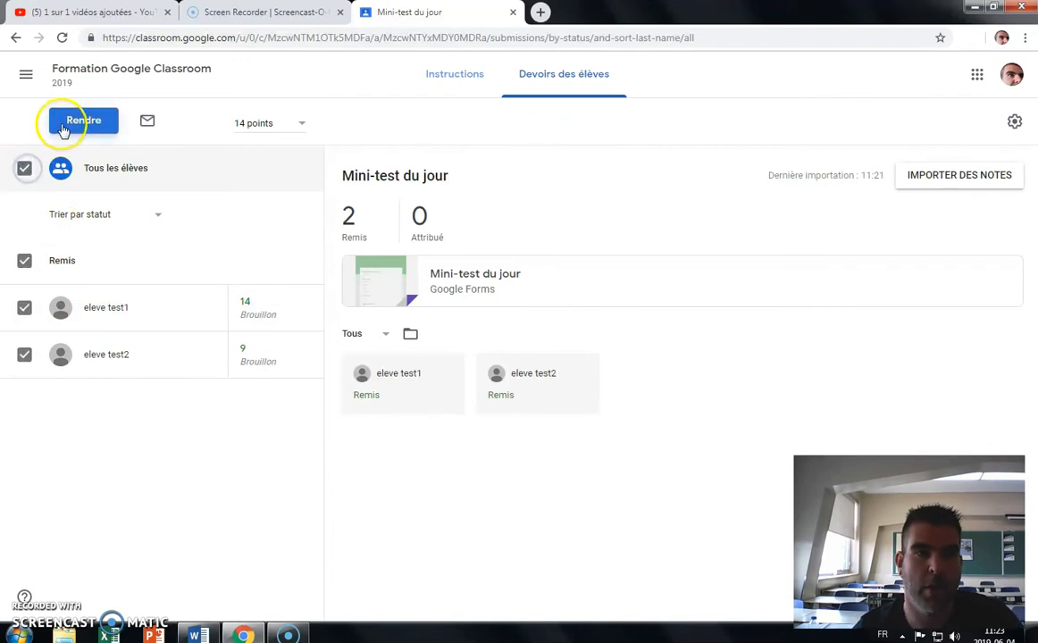
pyautogui.click(65, 125)
pyautogui.click(910, 437)
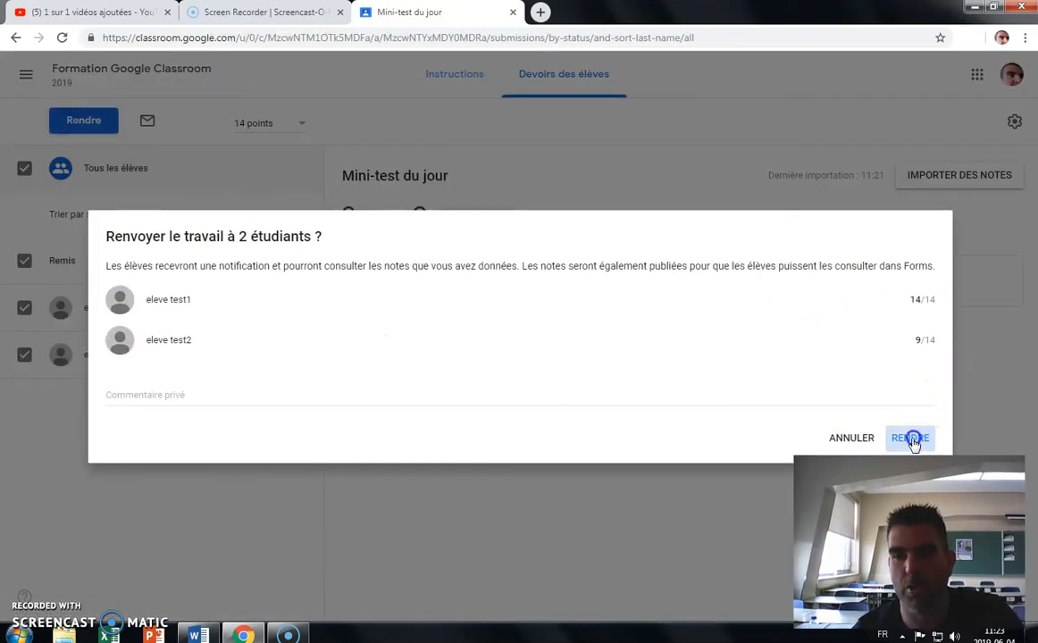